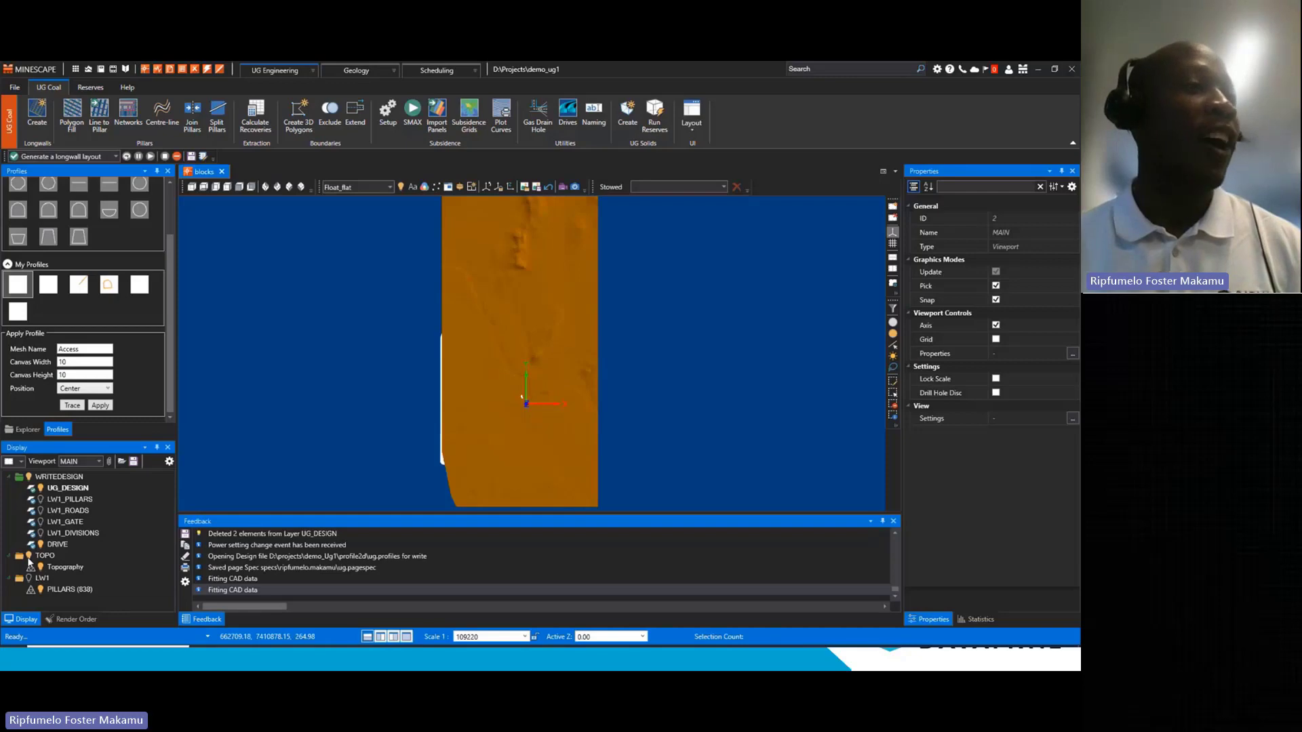
- Hide the TOPO mesh group to expose the block boundary and the drive line beneath it
click(28, 556)
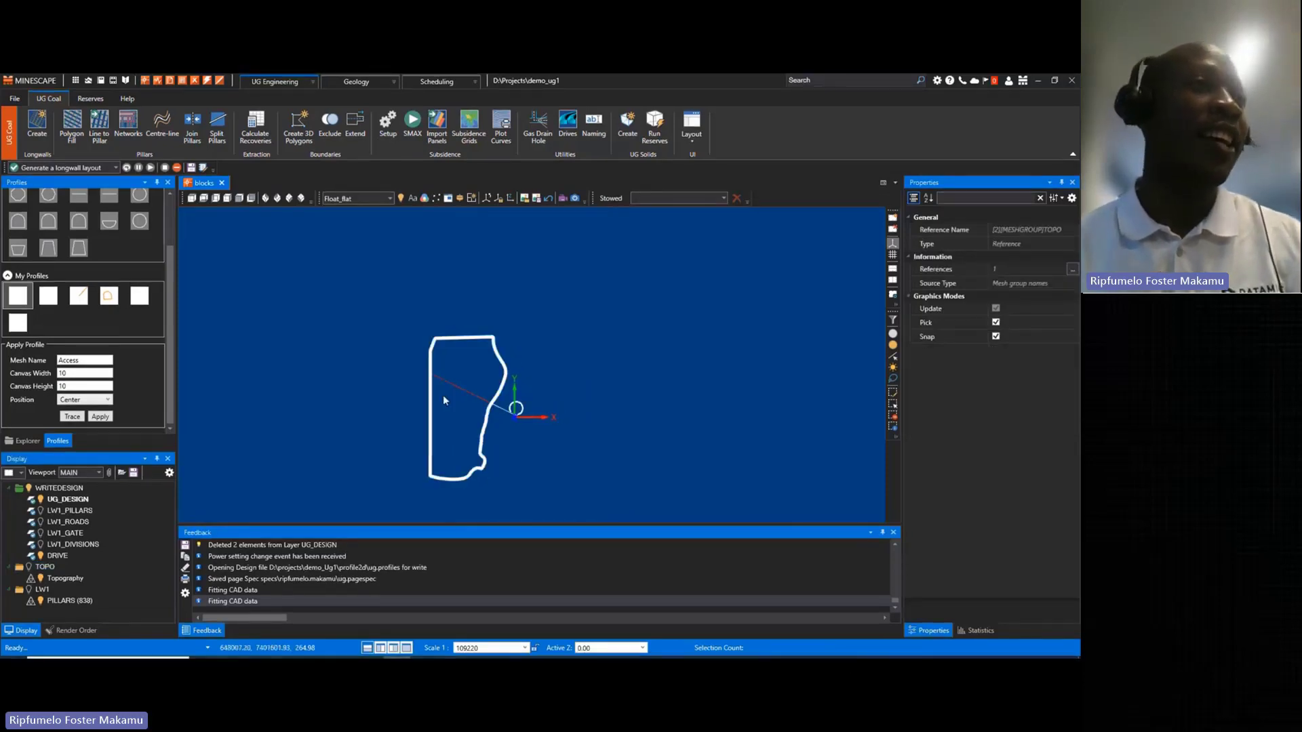
click(470, 409)
scroll(485, 397, up, 2)
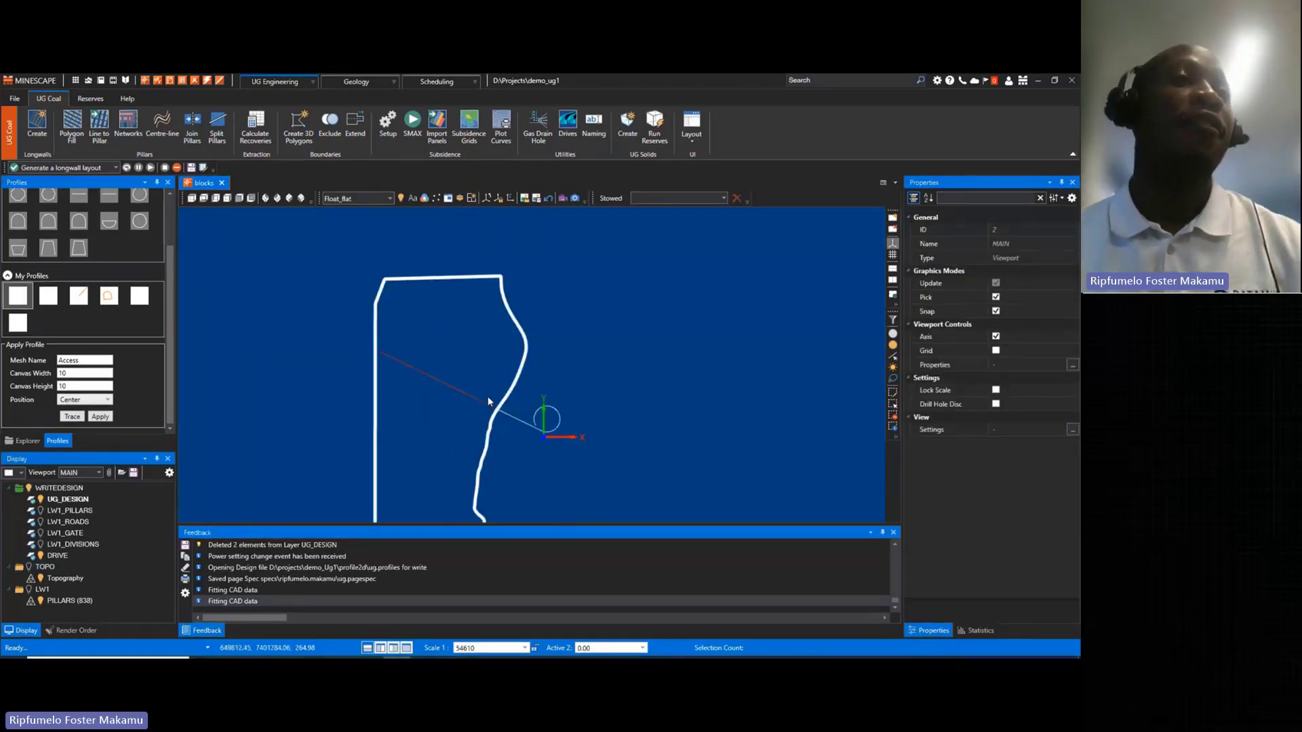
middle_drag(518, 395, 575, 375)
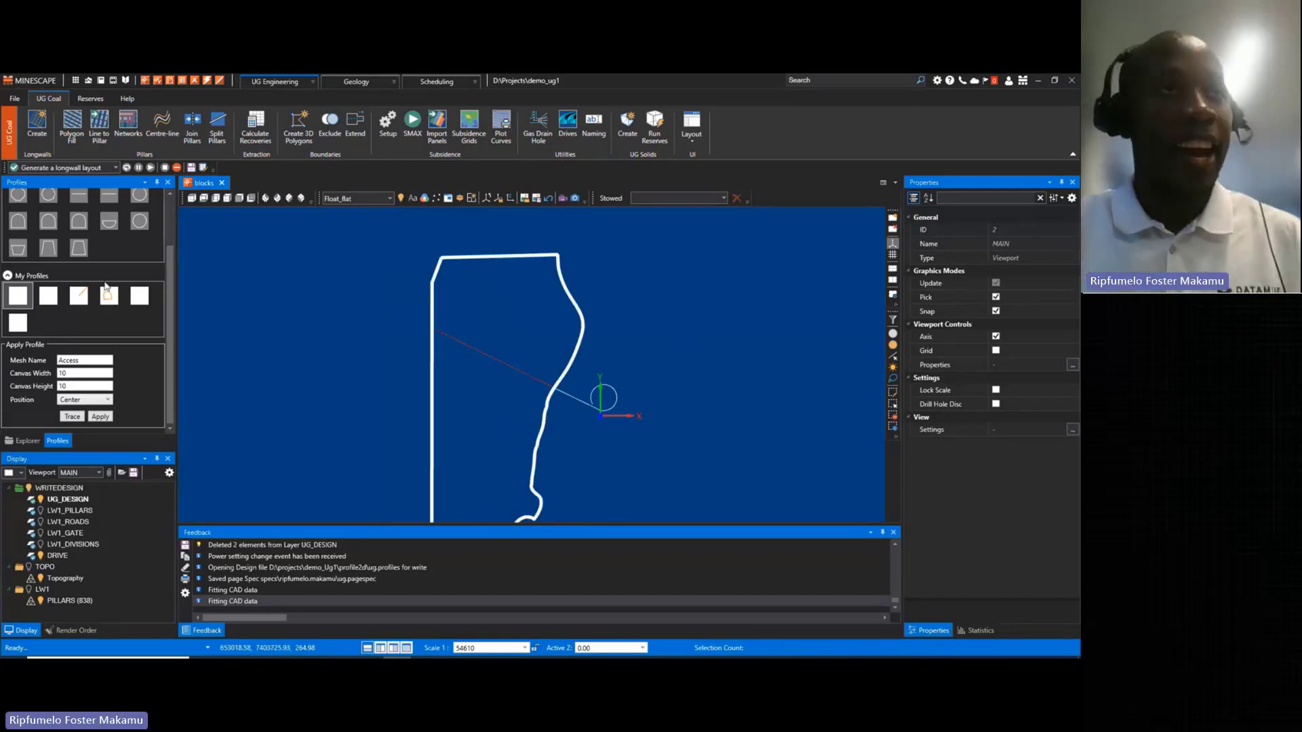
scroll(105, 286, up, 1)
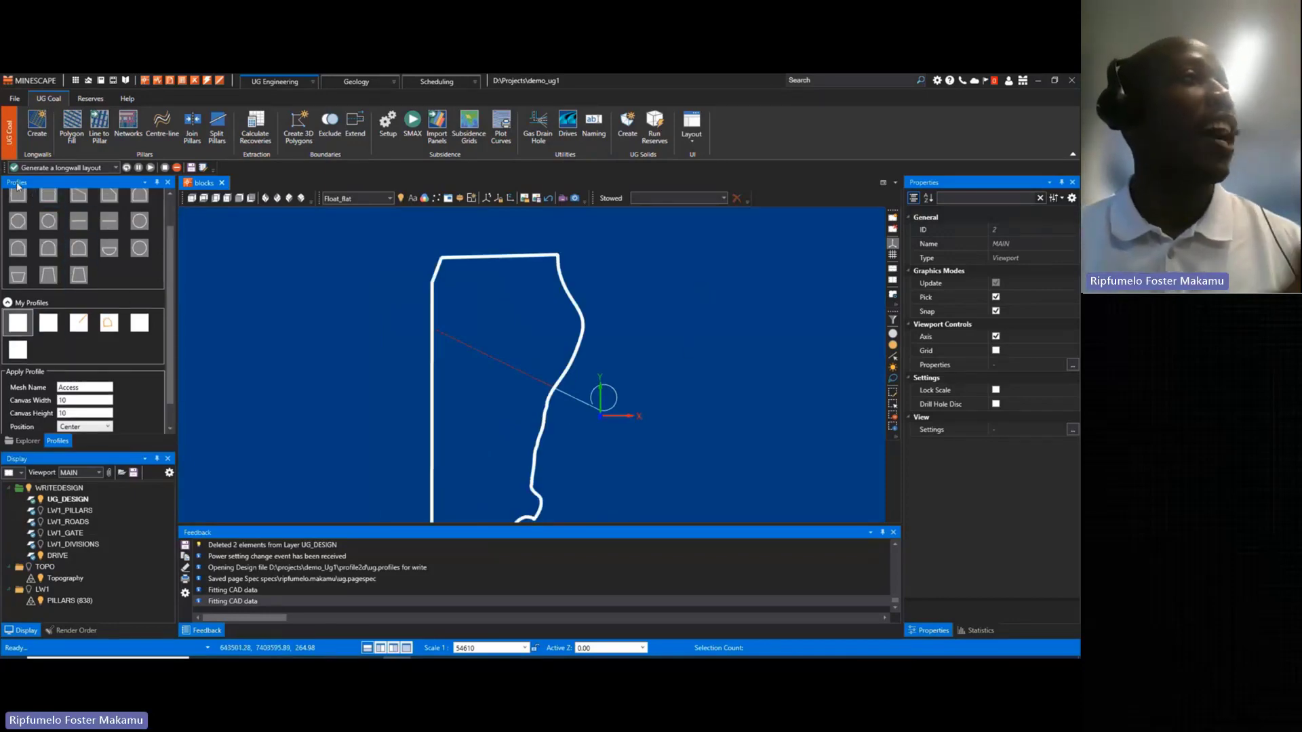
- Collapse the My Profiles and Predefined Profiles lists and view the spiral drive line in 3D
click(8, 302)
click(8, 213)
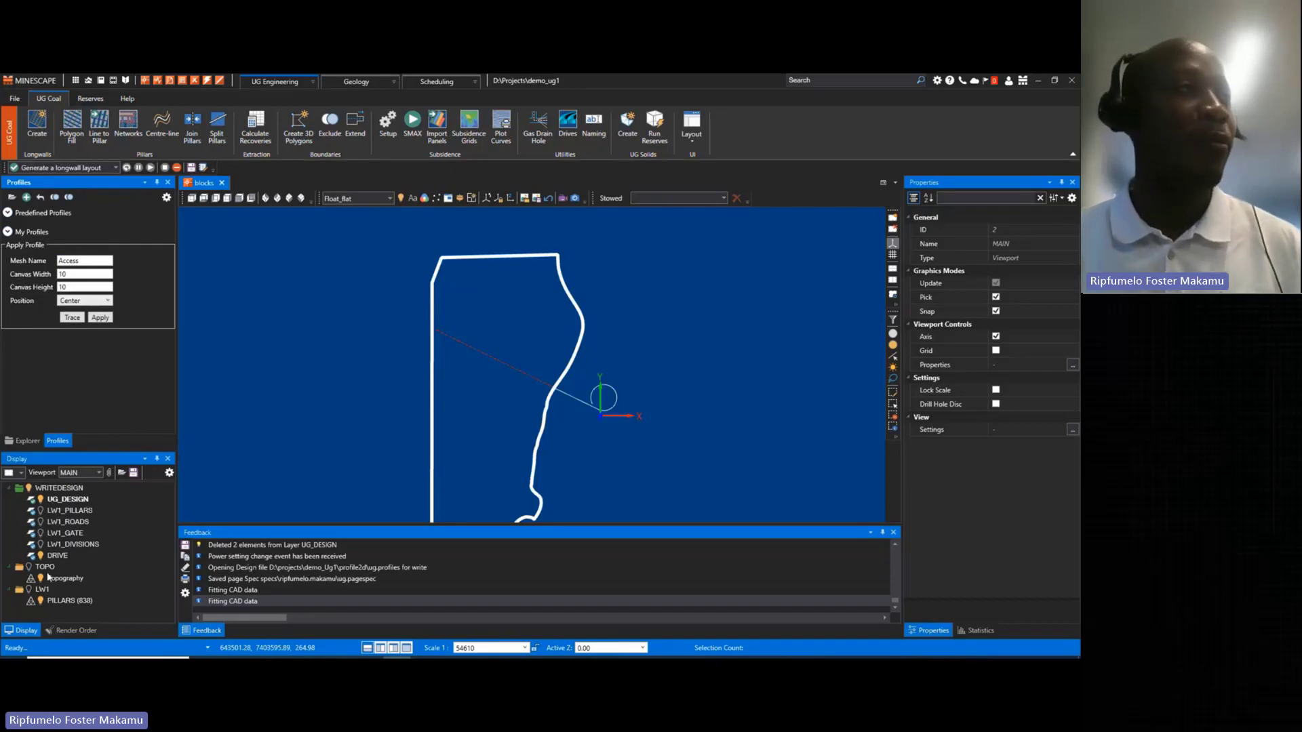
middle_drag(463, 360, 540, 427)
scroll(551, 473, up, 2)
middle_drag(536, 312, 591, 321)
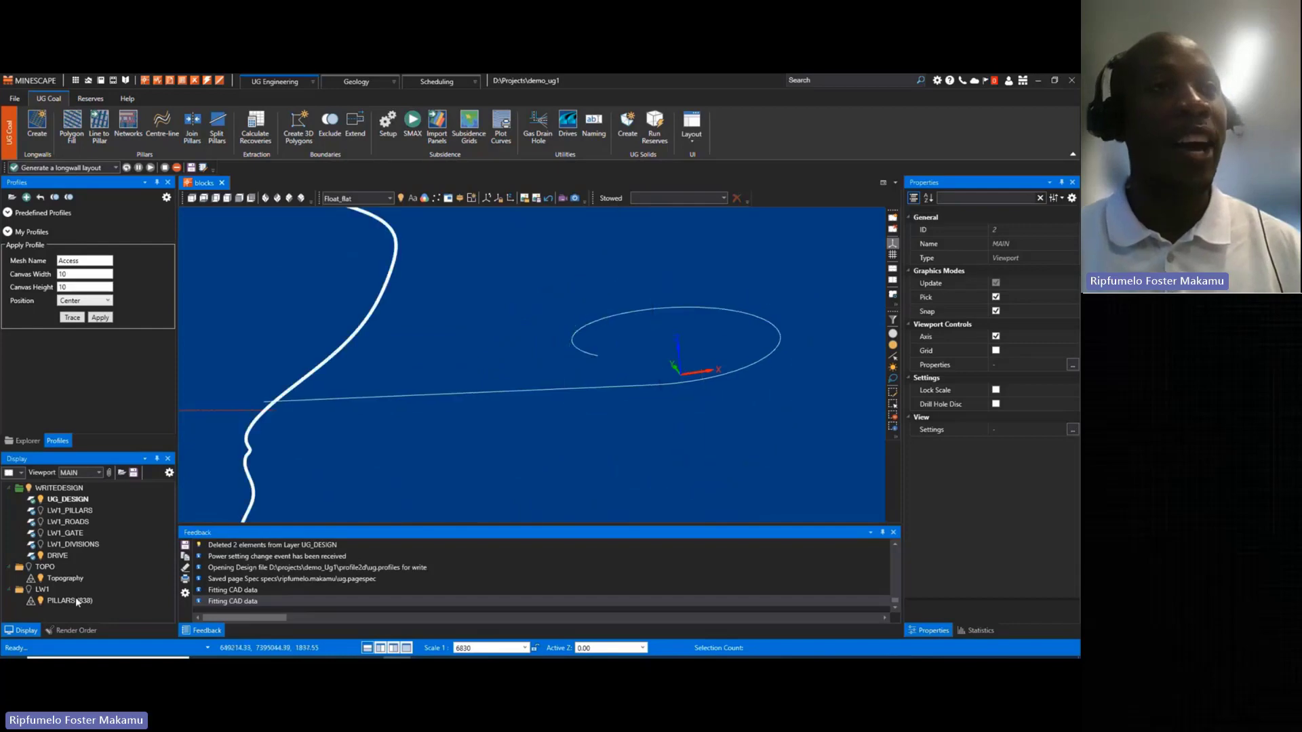
- Show the TOPO mesh group and examine how the drive line runs from the surface to the block boundary
click(29, 567)
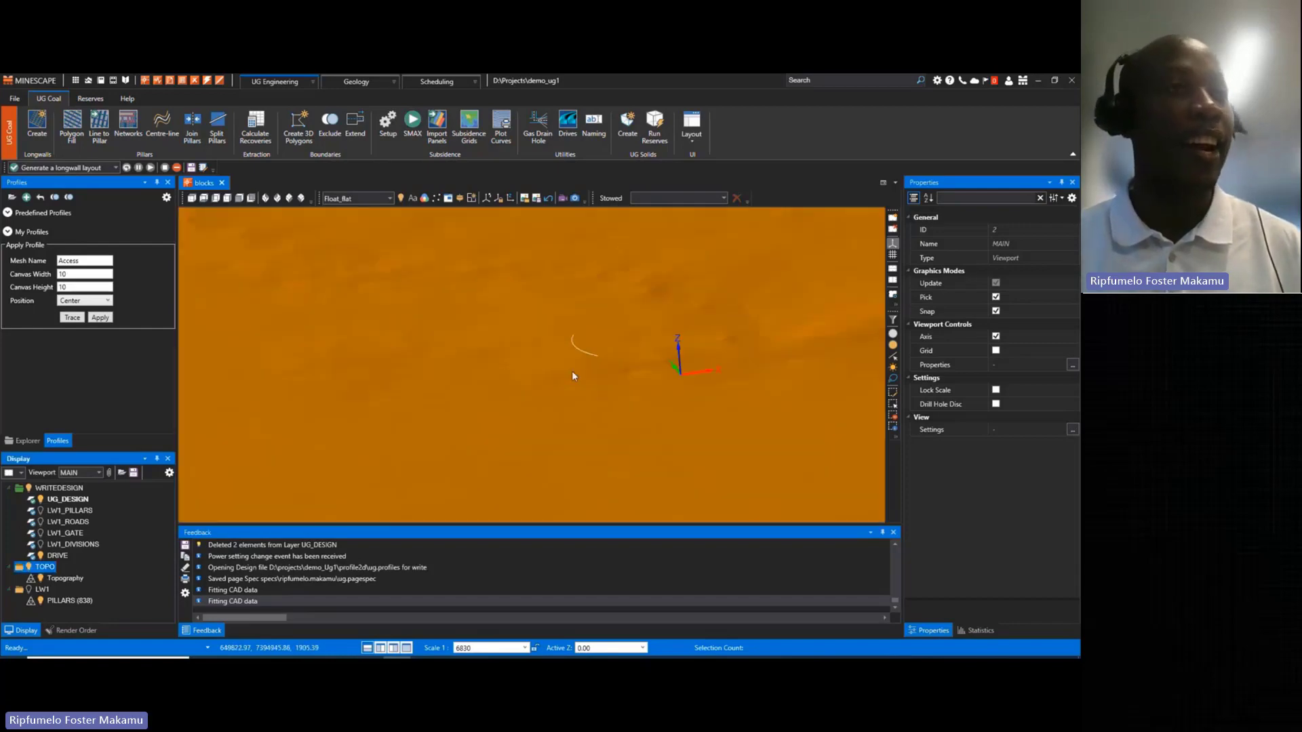
scroll(630, 310, down, 2)
middle_drag(592, 380, 609, 347)
scroll(608, 347, up, 1)
scroll(703, 393, up, 3)
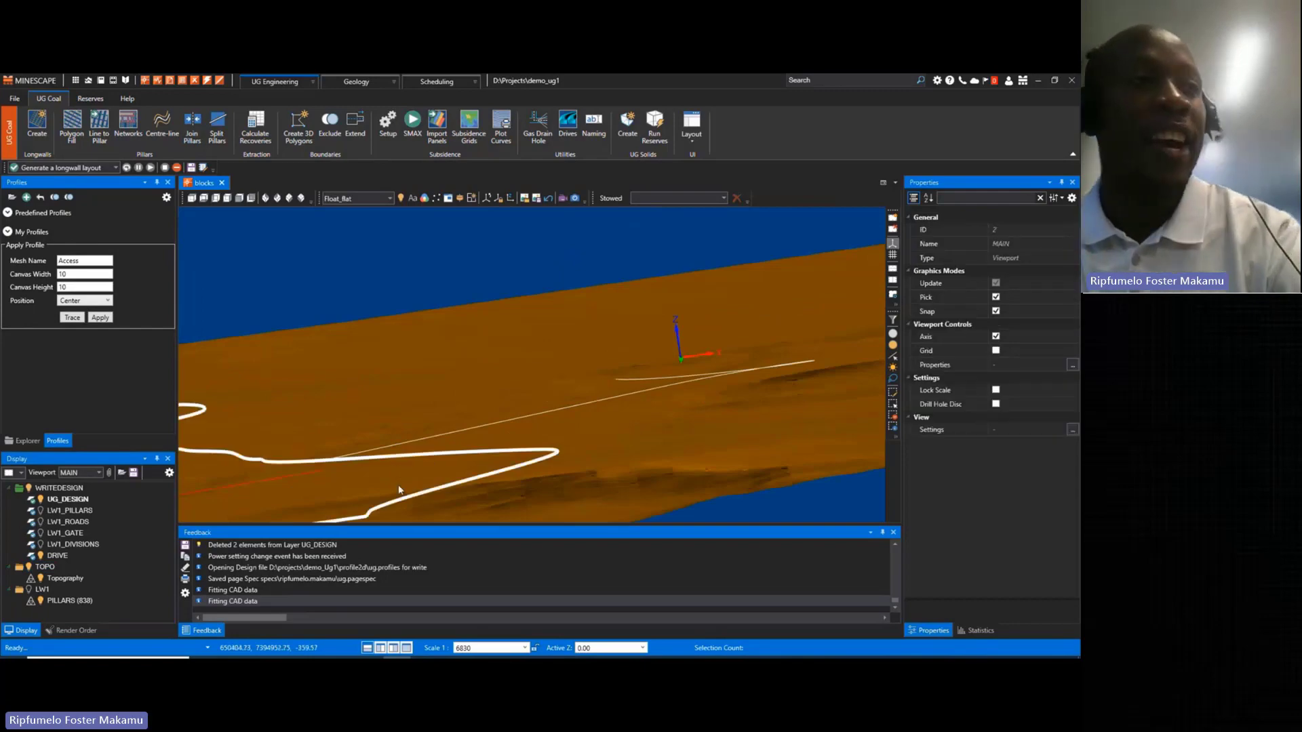
middle_drag(399, 489, 404, 386)
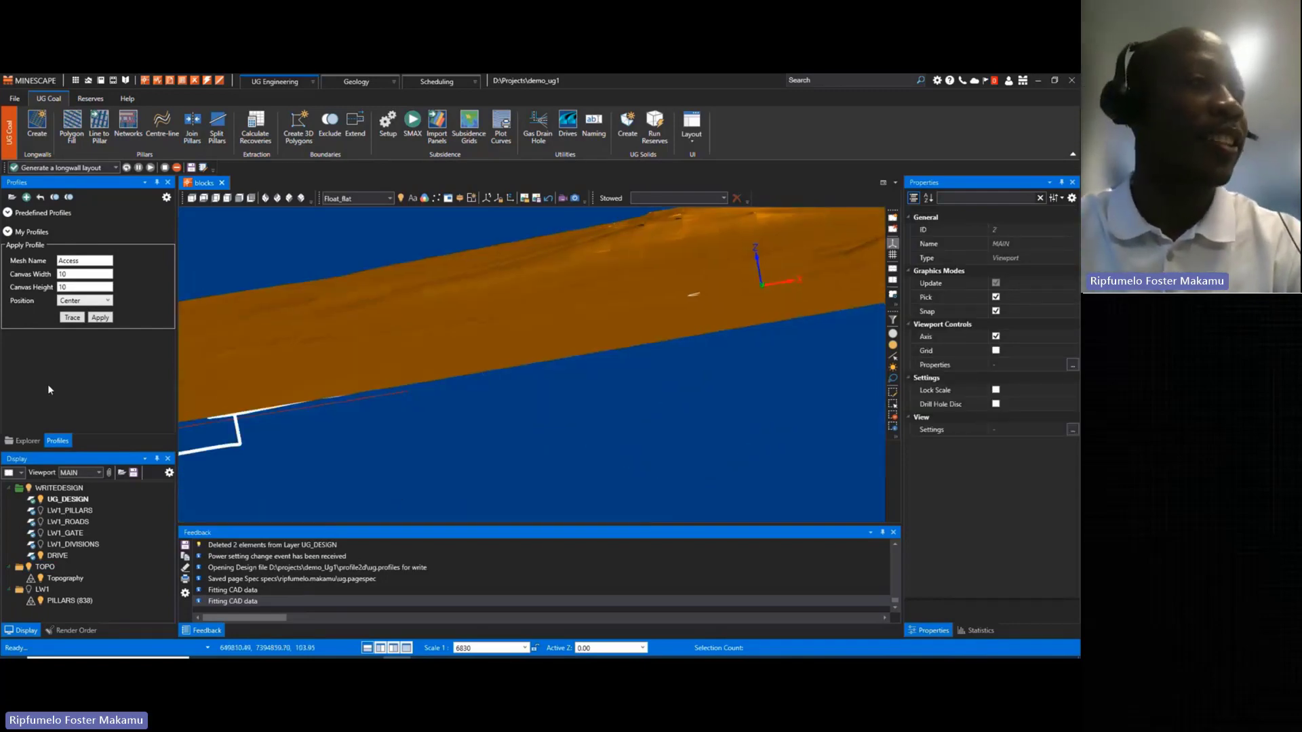
- Display the CC_FLOOR mesh of the C_SEAM group from the project explorer beneath the topography
click(24, 441)
scroll(58, 356, down, 3)
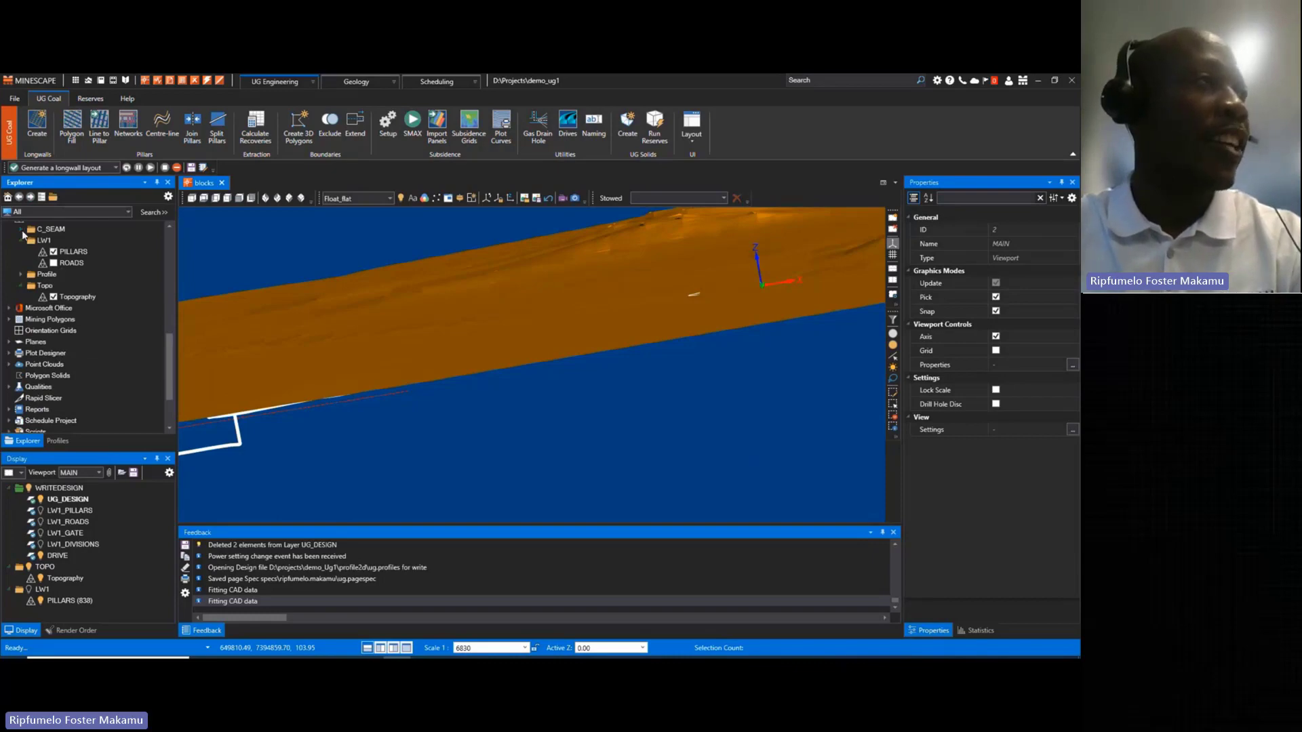
click(21, 231)
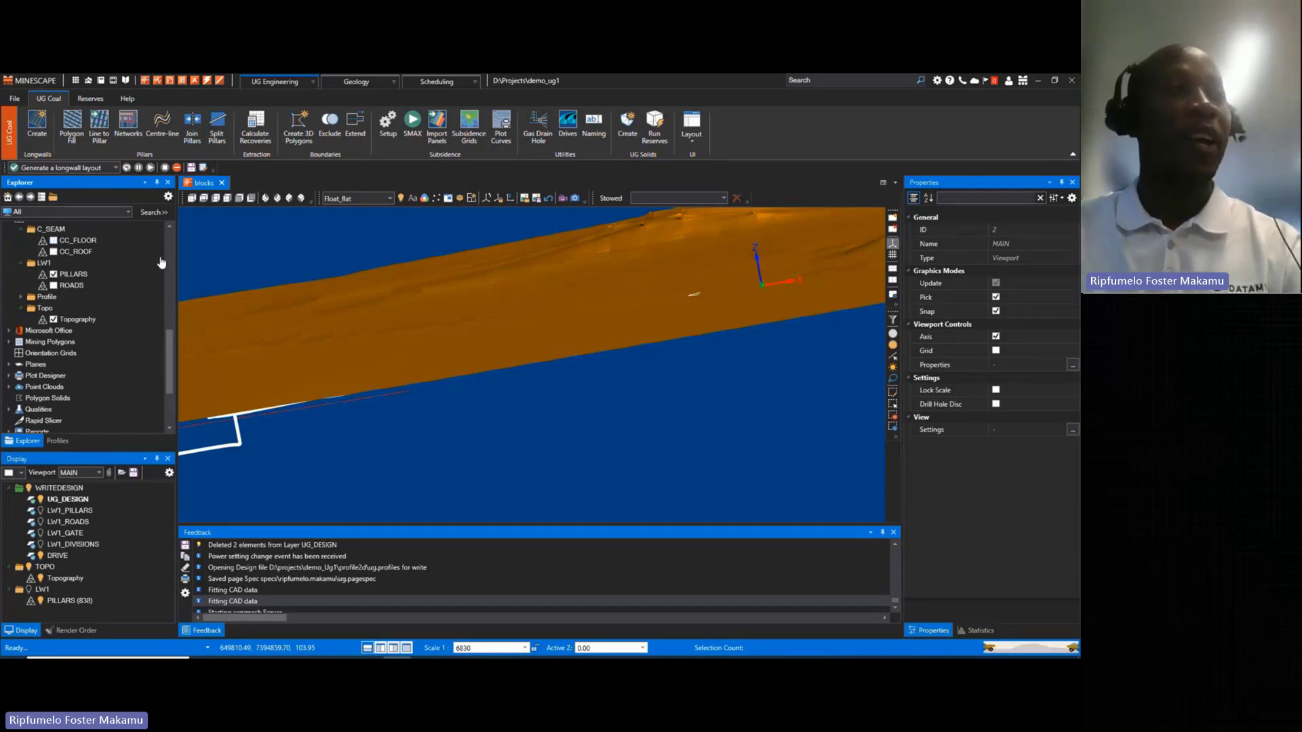
click(53, 241)
mouse_move(447, 376)
middle_down()
mouse_move(453, 346)
mouse_move(451, 358)
middle_up()
middle_drag(423, 409, 430, 420)
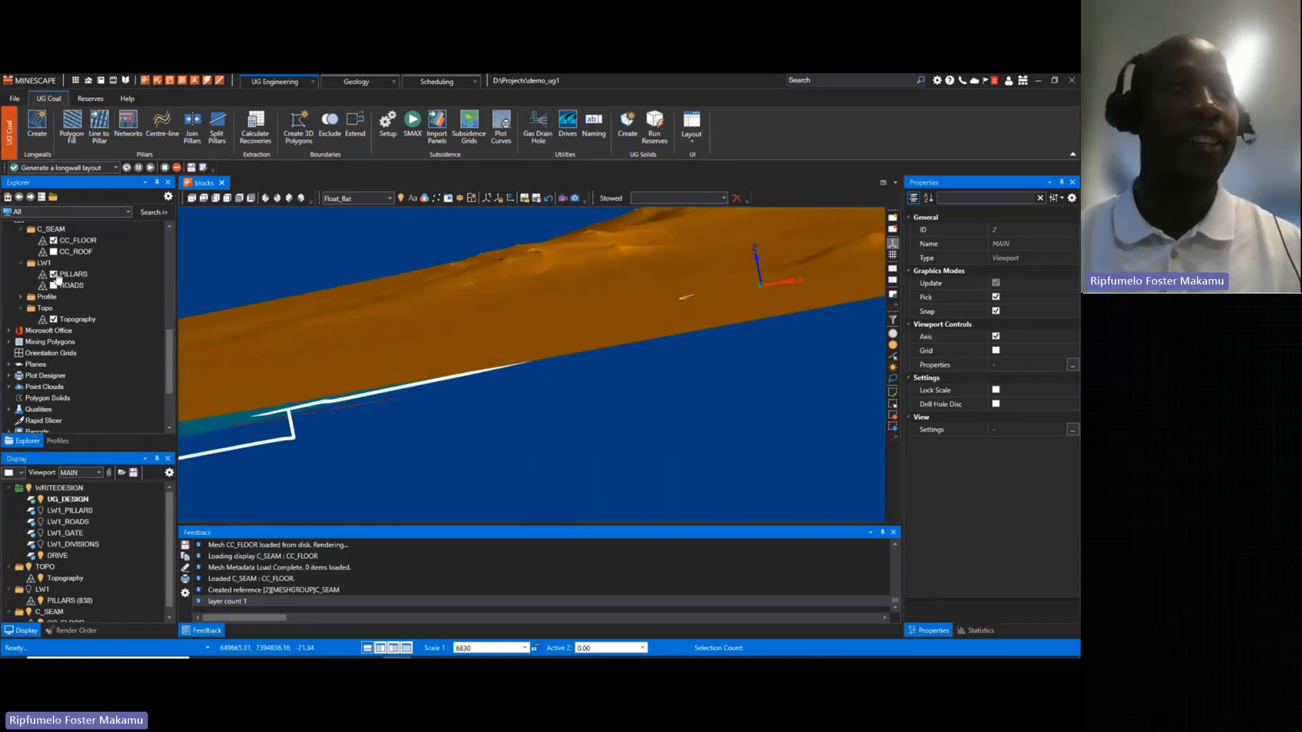
- Hide the CC_FLOOR mesh and the TOPO mesh group, leaving the boundary and drive line in plan view
click(54, 240)
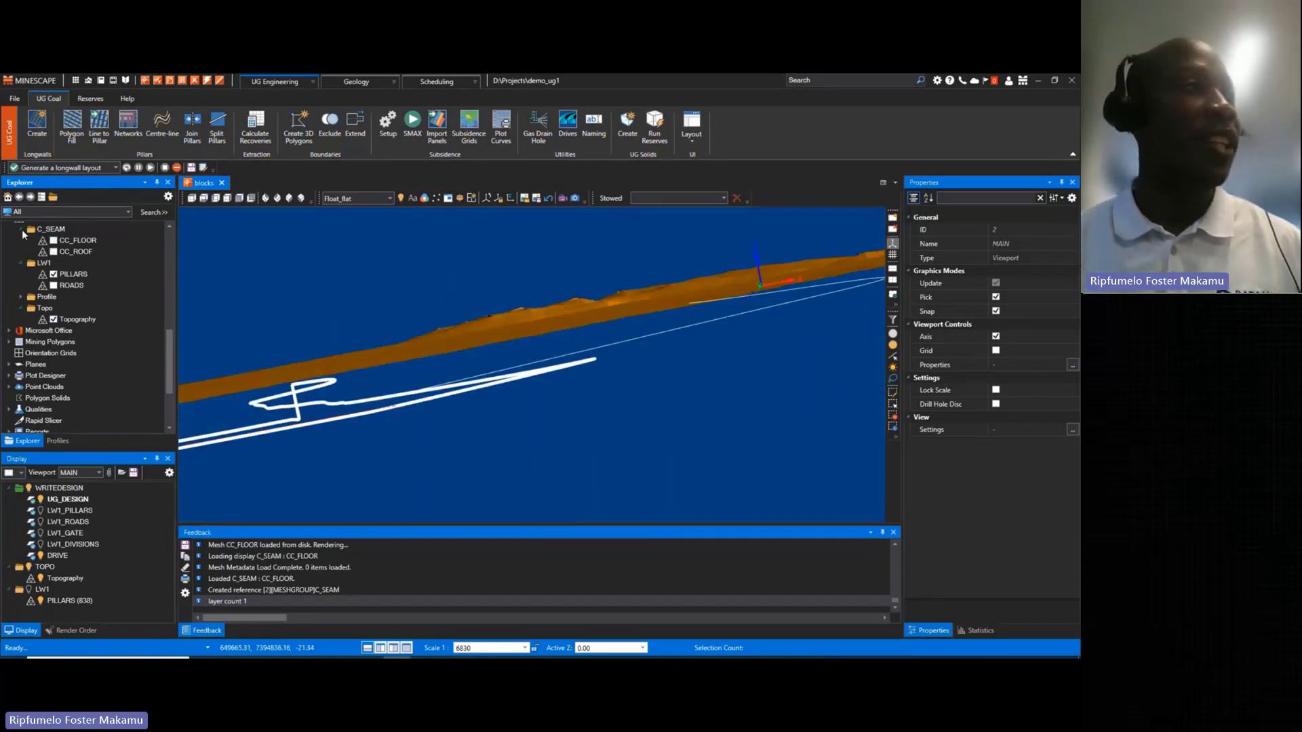
click(22, 231)
scroll(509, 332, down, 2)
middle_drag(510, 332, 368, 416)
click(29, 567)
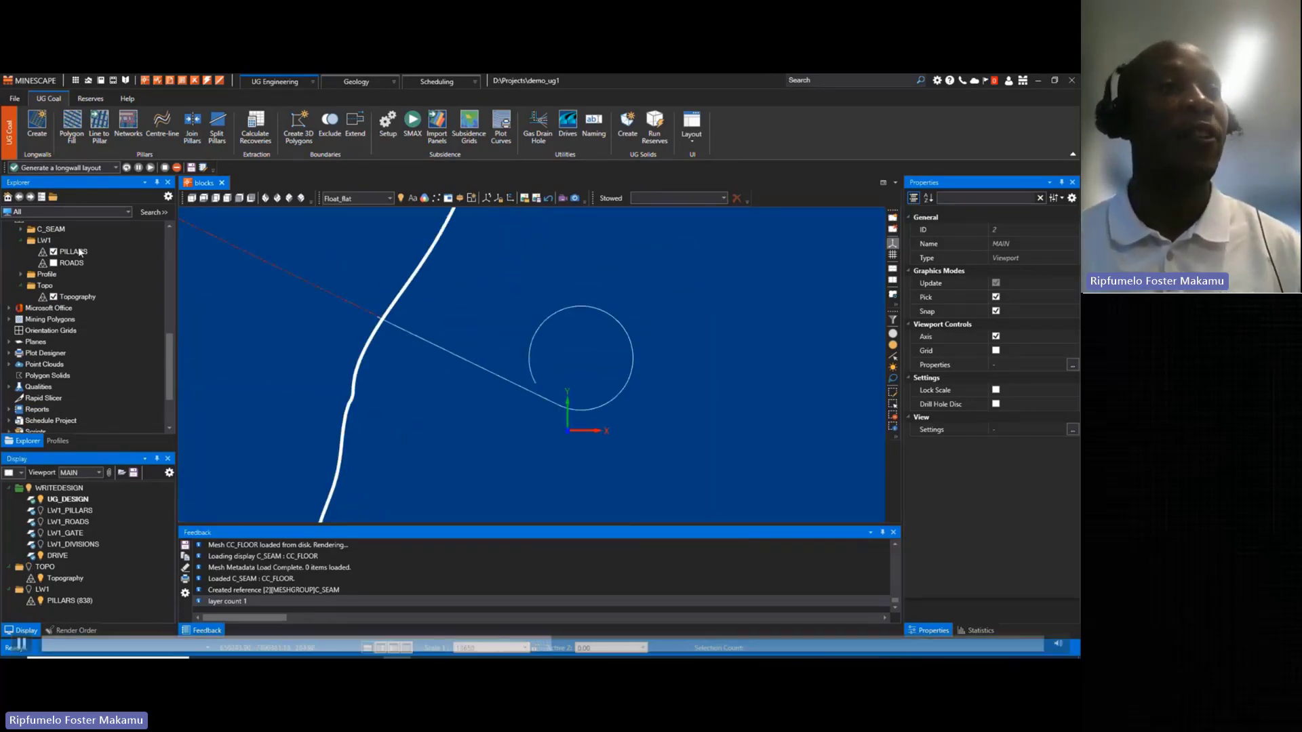
- Expand the Predefined Profiles and My Profiles lists to use the first custom profile
click(58, 441)
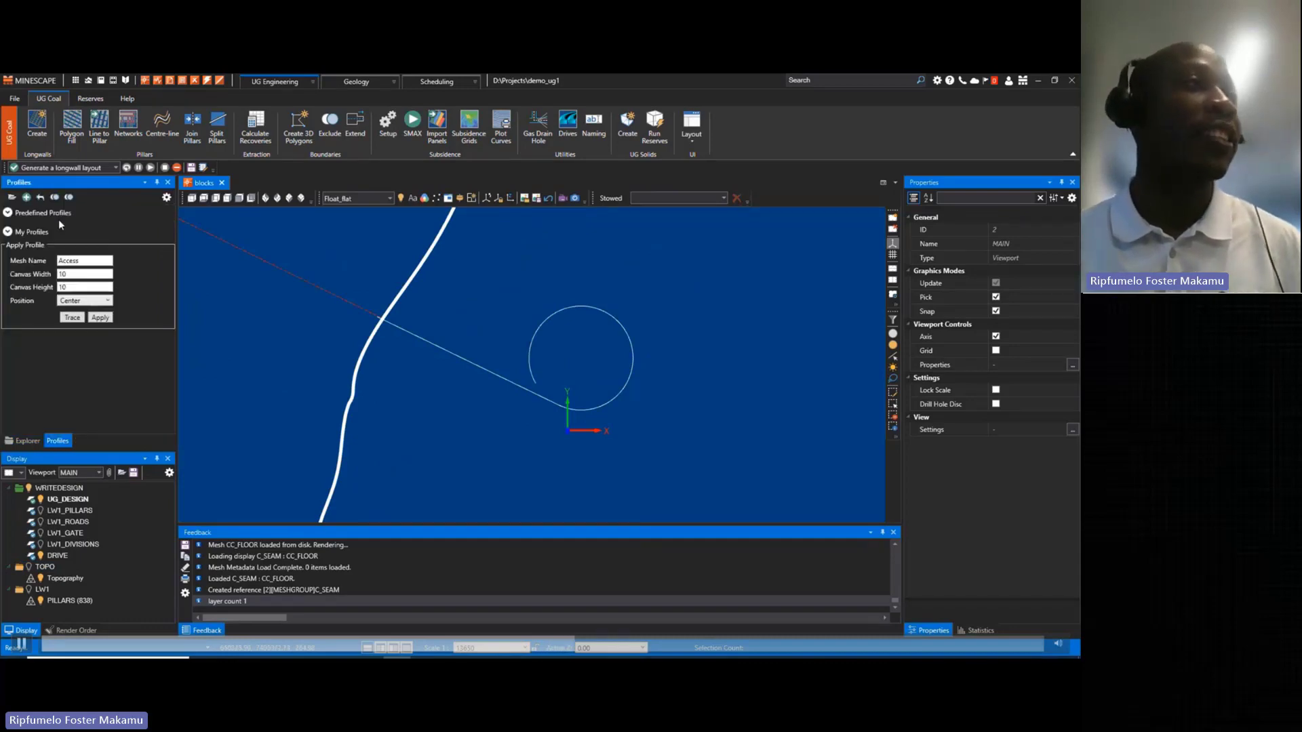
click(8, 213)
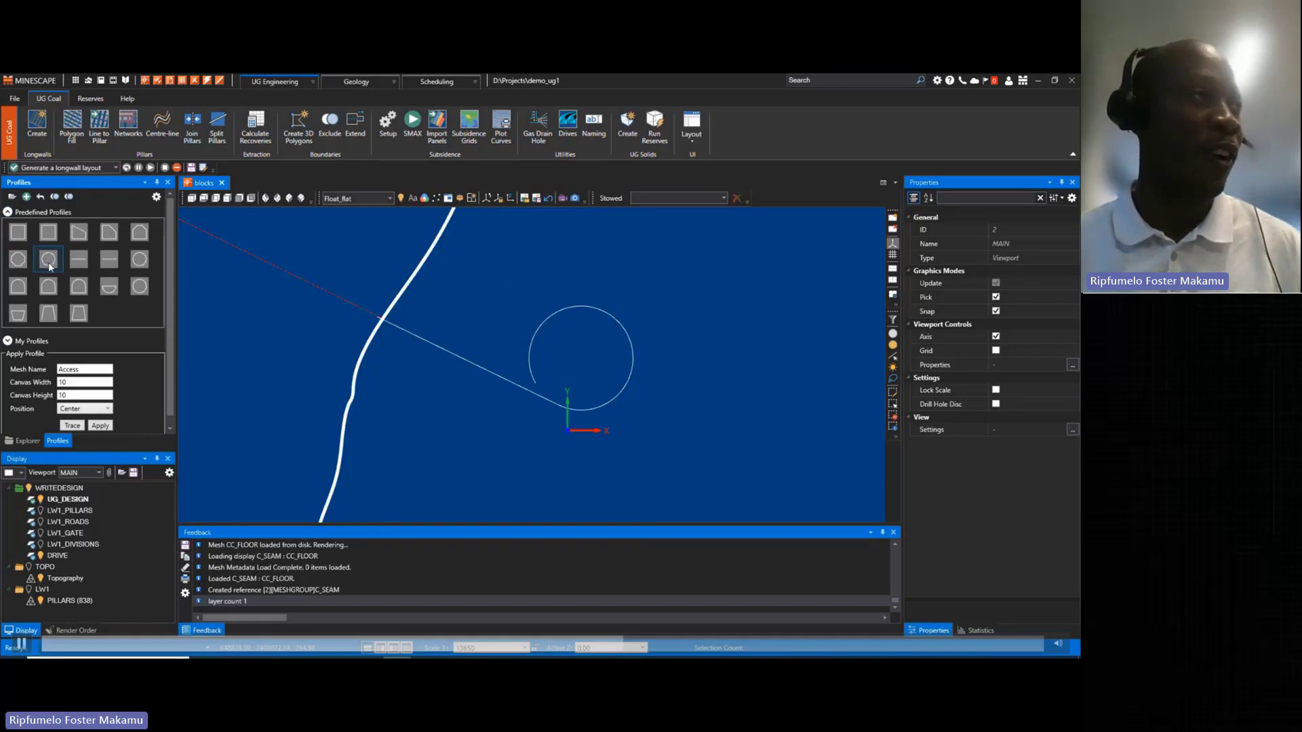
click(31, 340)
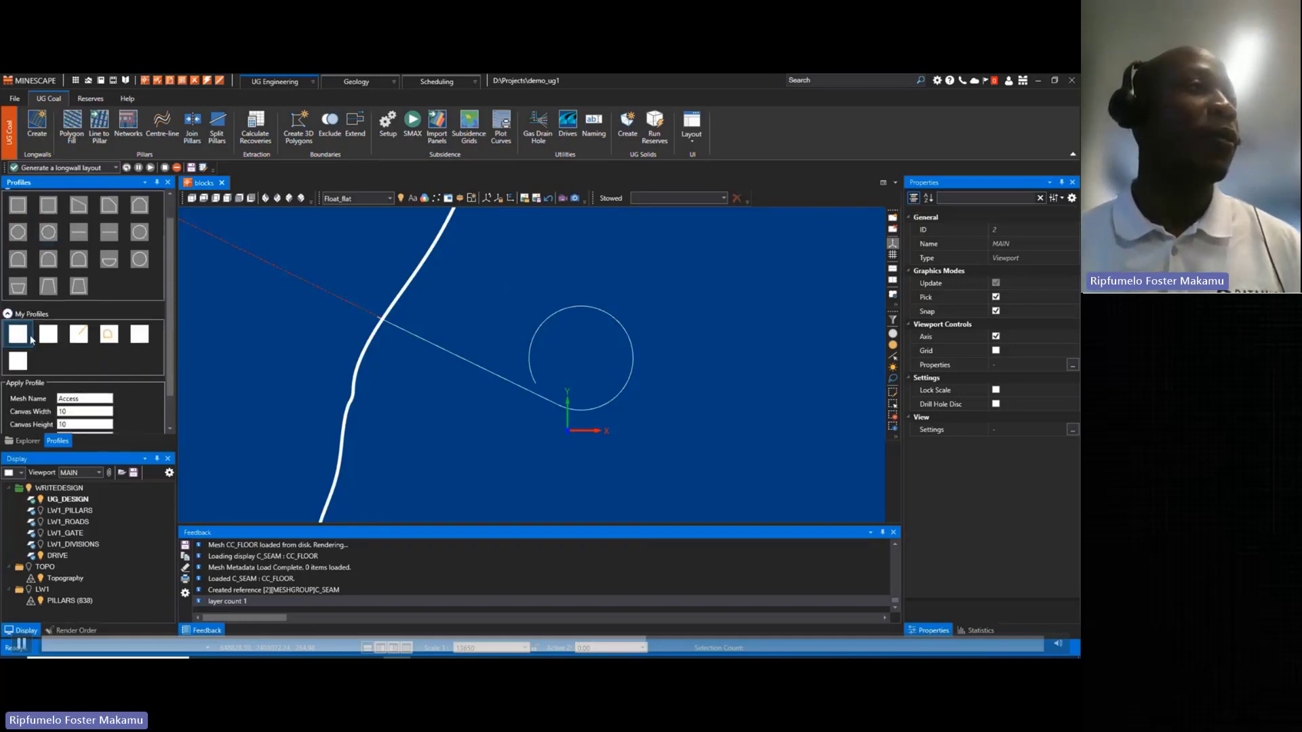
scroll(79, 380, down, 2)
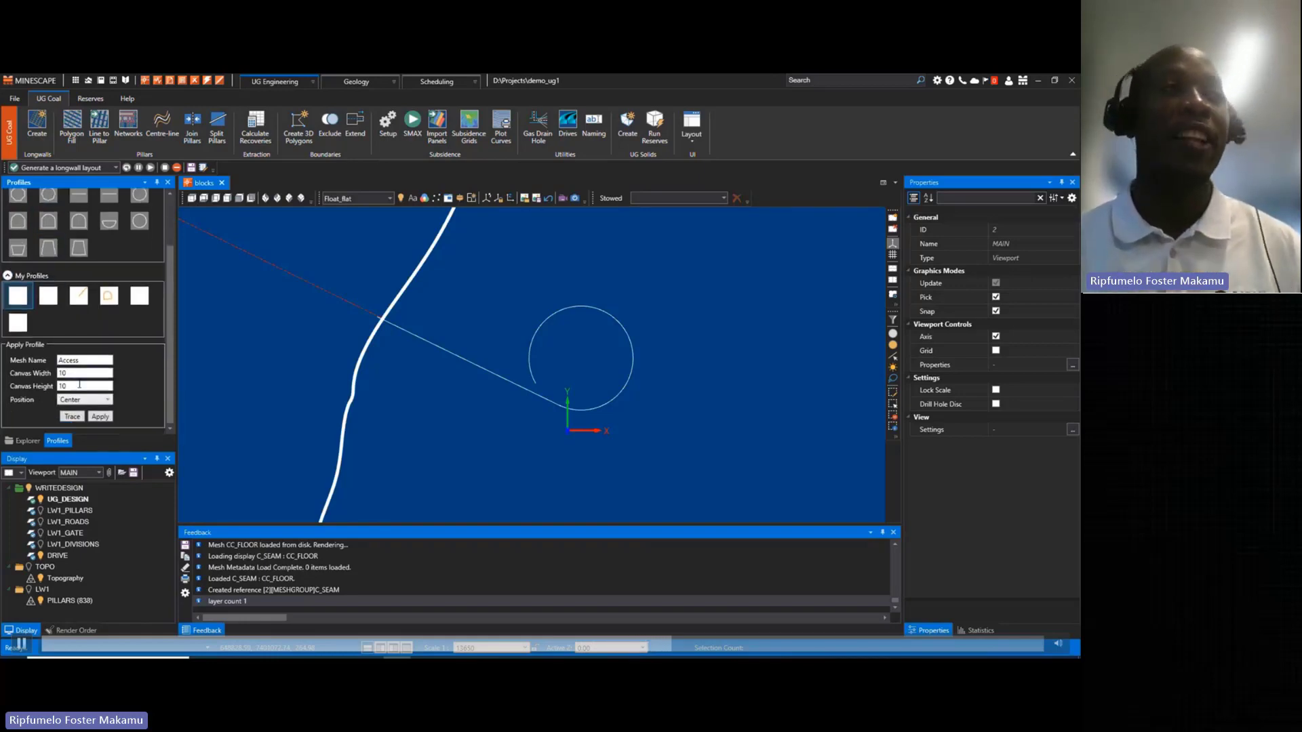
middle_drag(534, 337, 511, 357)
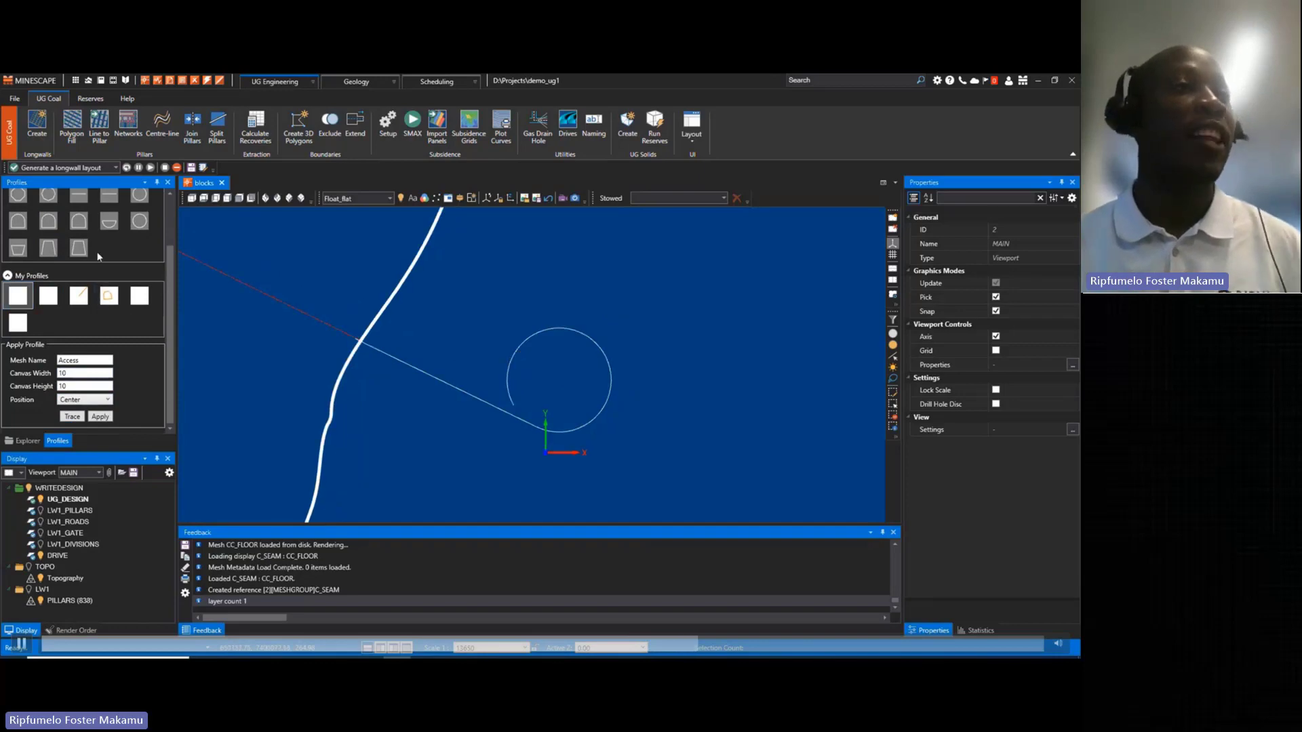
- Trace the selected profile as mesh Access along the drive line, from its spiral end vertex to its end vertex just inside the block boundary
click(85, 361)
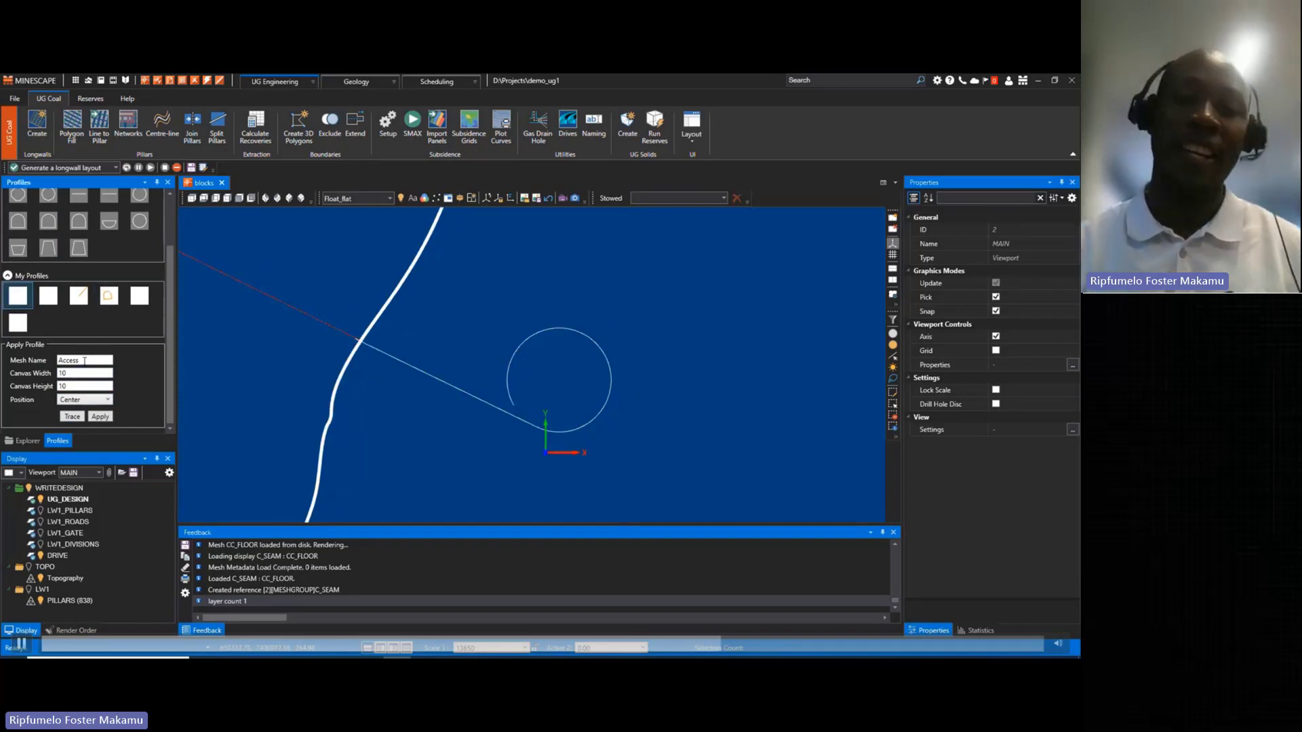
click(76, 415)
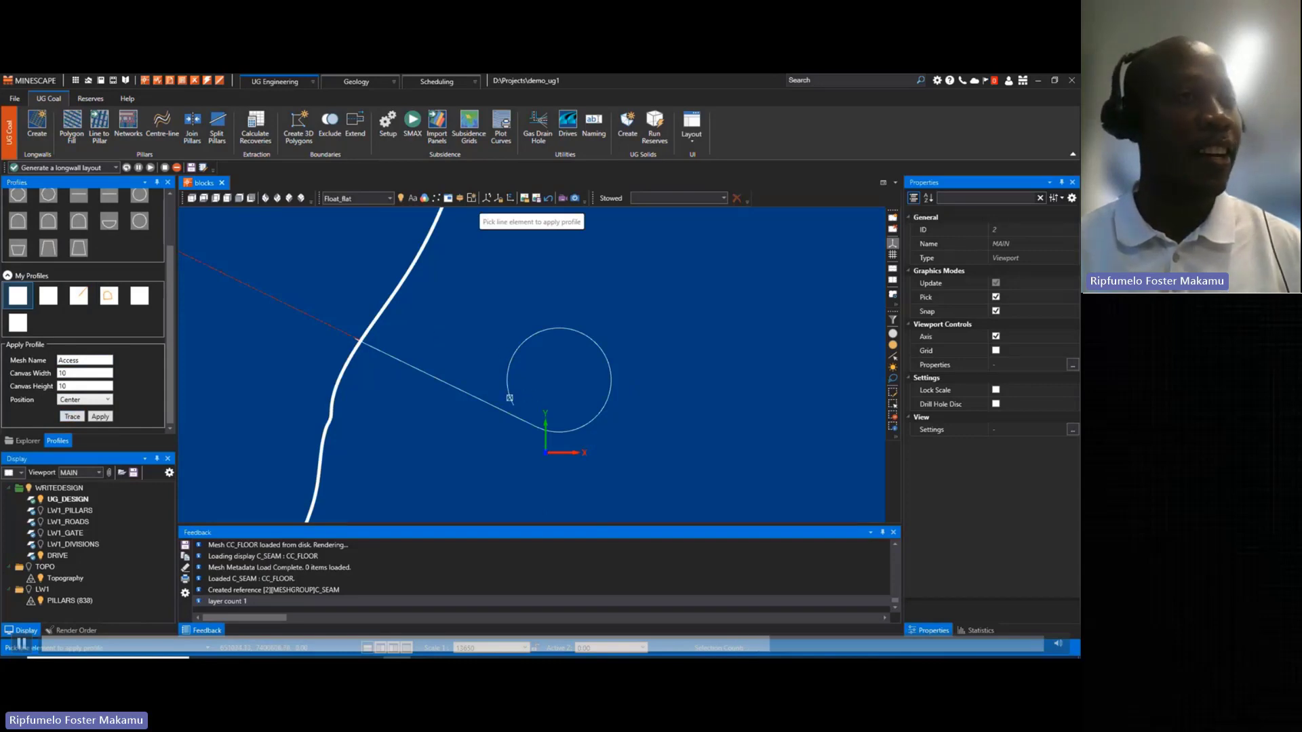
click(509, 398)
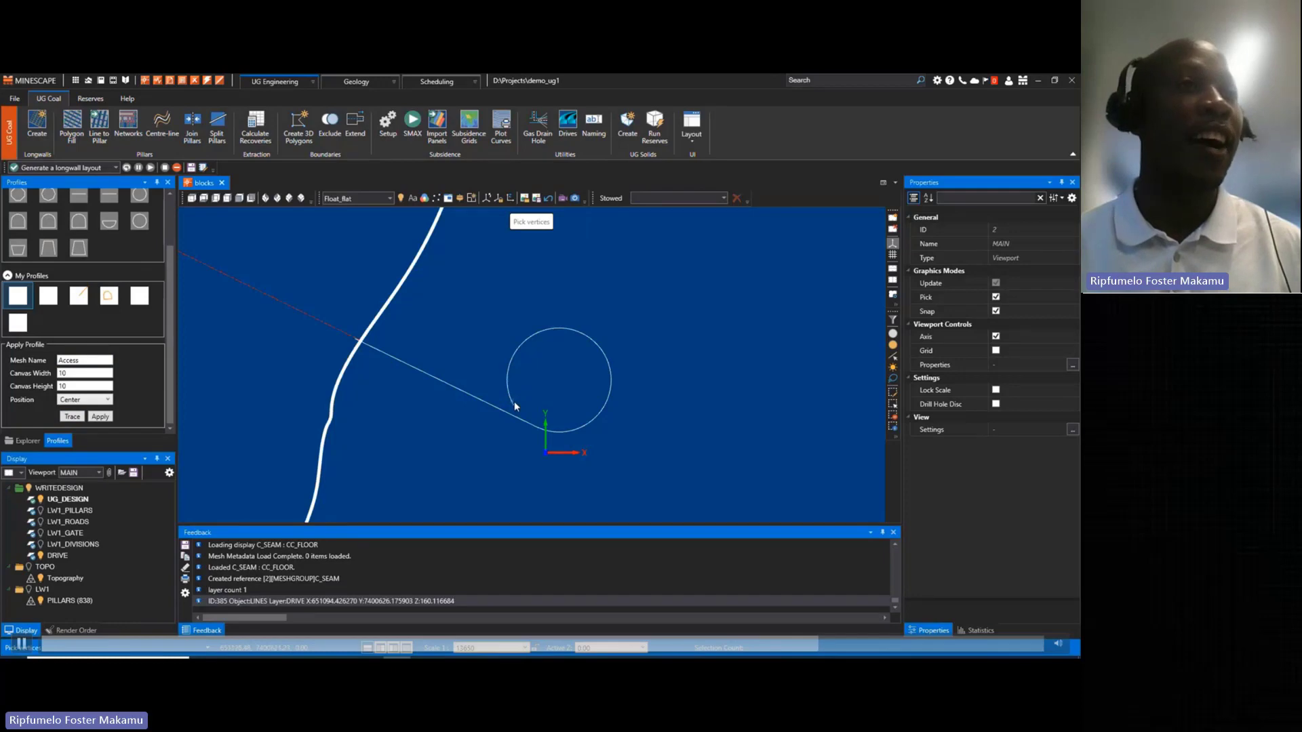
scroll(515, 403, up, 3)
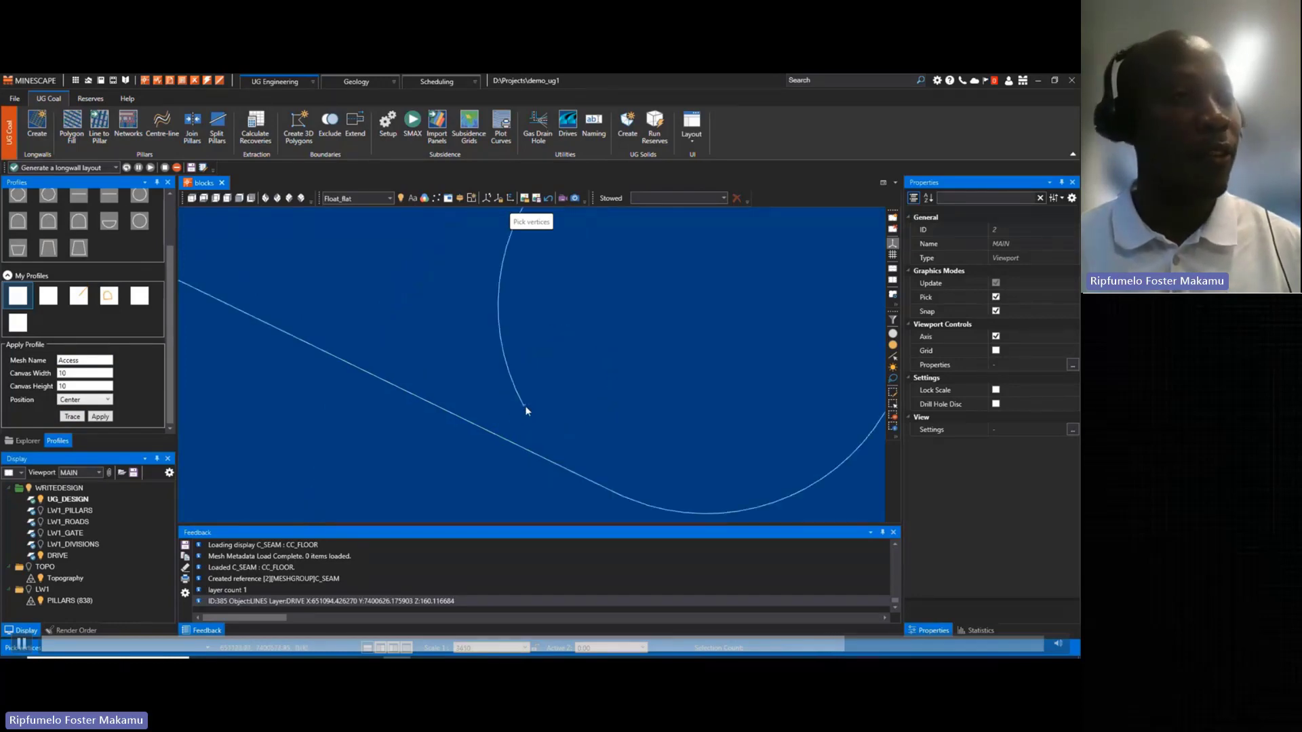
click(525, 407)
middle_drag(441, 393, 541, 400)
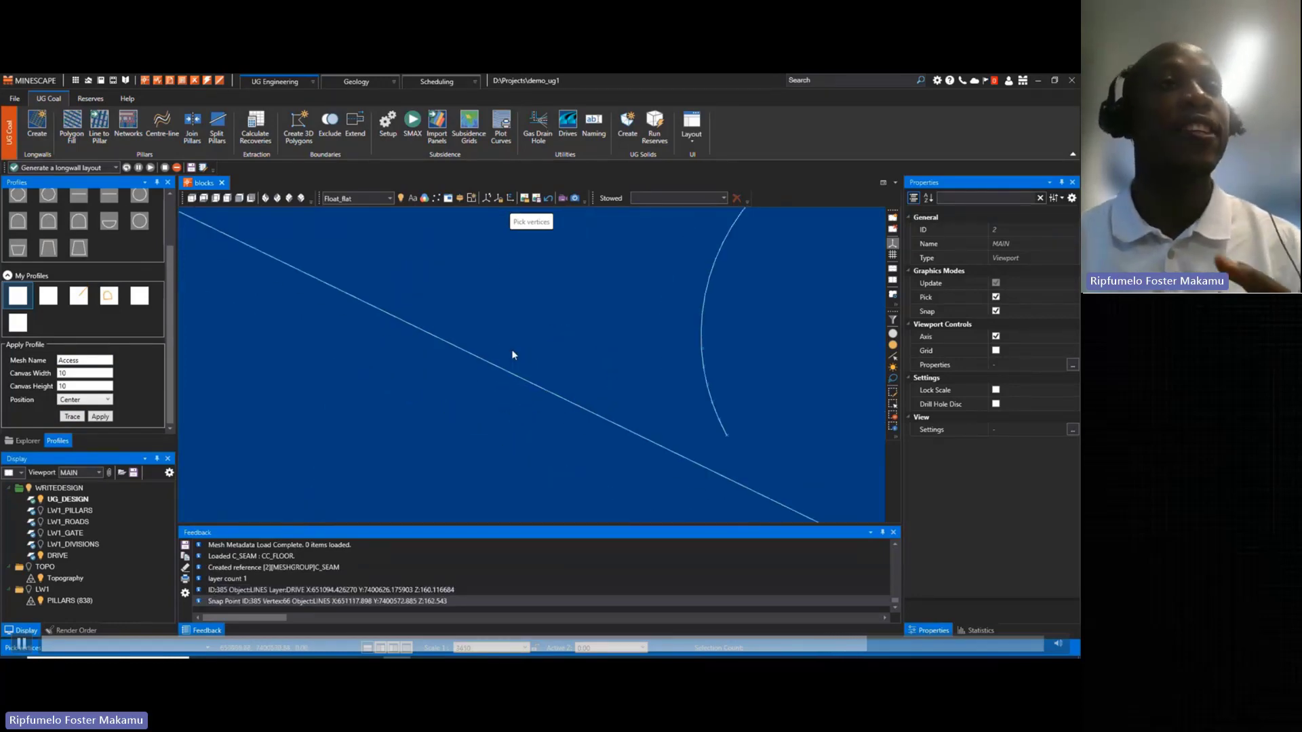
middle_drag(263, 278, 539, 430)
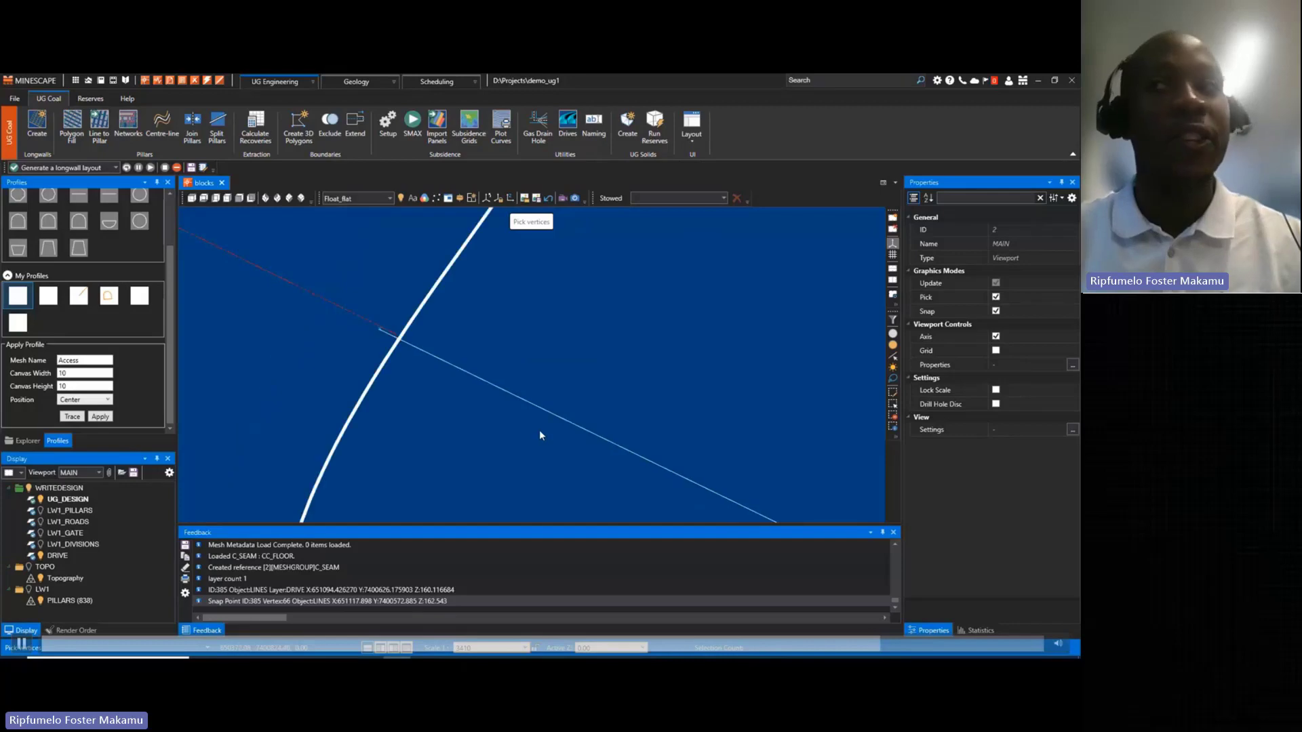
click(379, 330)
- Examine the traced access mesh in 3D along the spiral and the straight drive up to the block boundary
scroll(448, 344, down, 6)
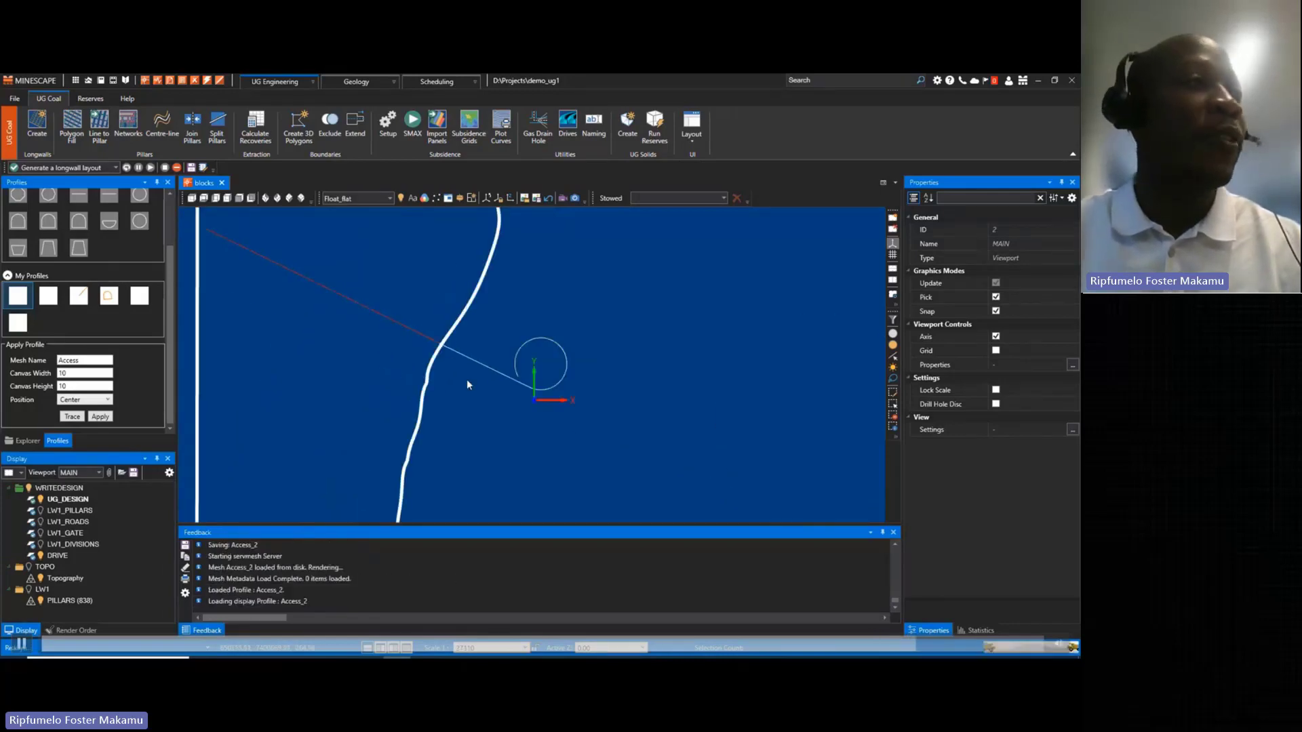
middle_drag(467, 379, 450, 407)
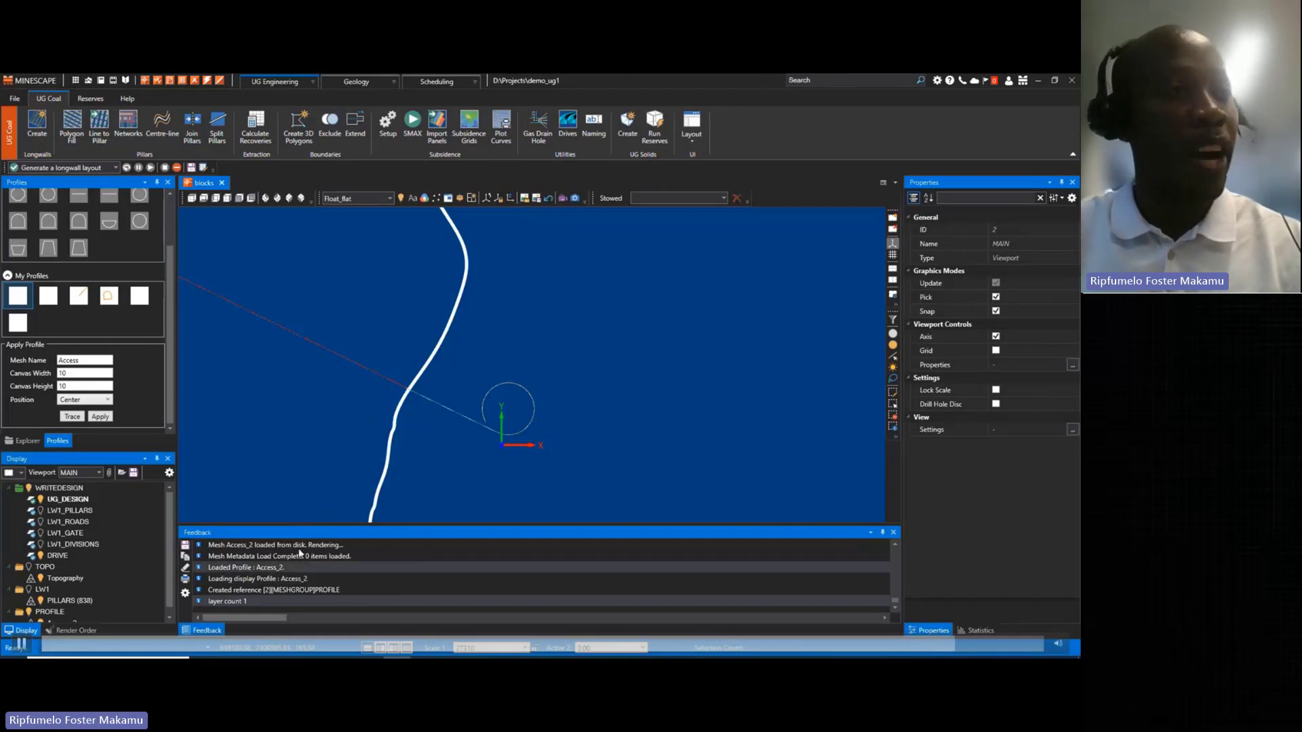
shift+middle_drag(475, 468, 478, 406)
scroll(479, 407, up, 3)
middle_drag(560, 423, 463, 286)
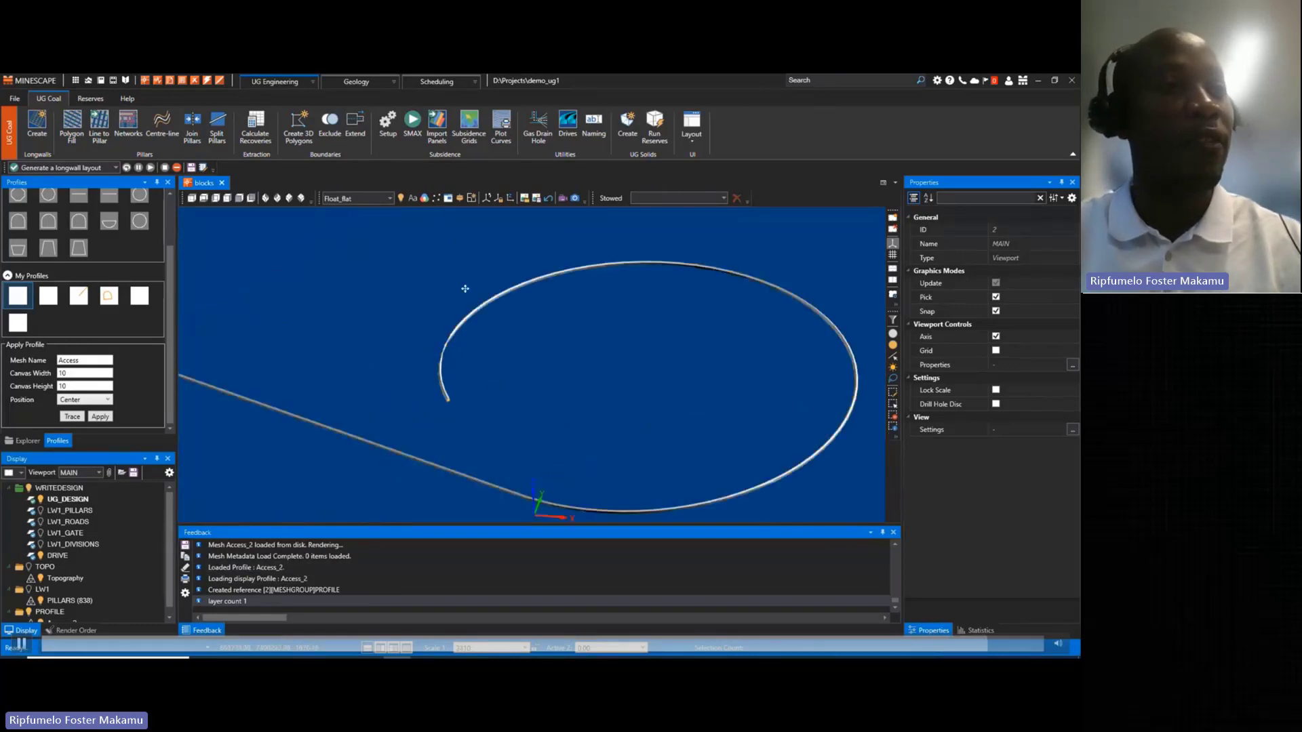
shift+middle_drag(468, 485, 473, 444)
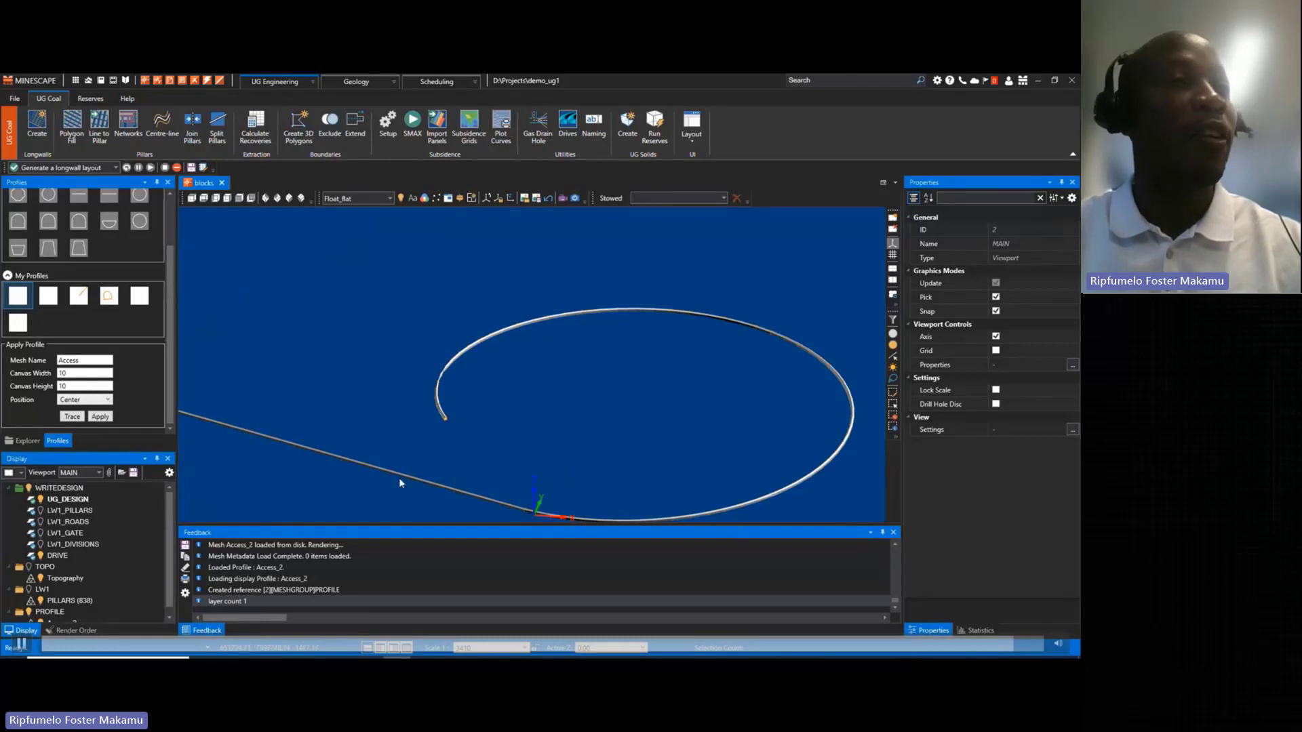
middle_drag(398, 477, 610, 436)
scroll(393, 389, down, 1)
middle_drag(393, 389, 542, 411)
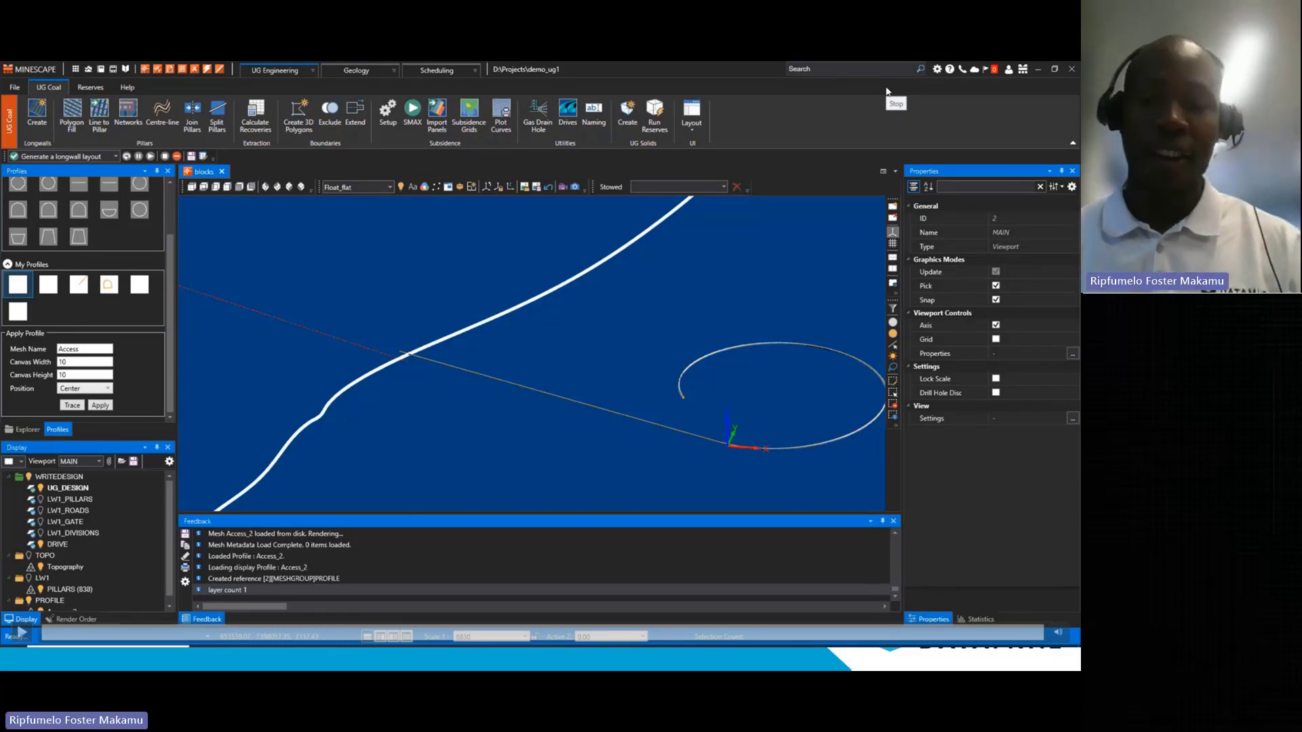
key(Right)
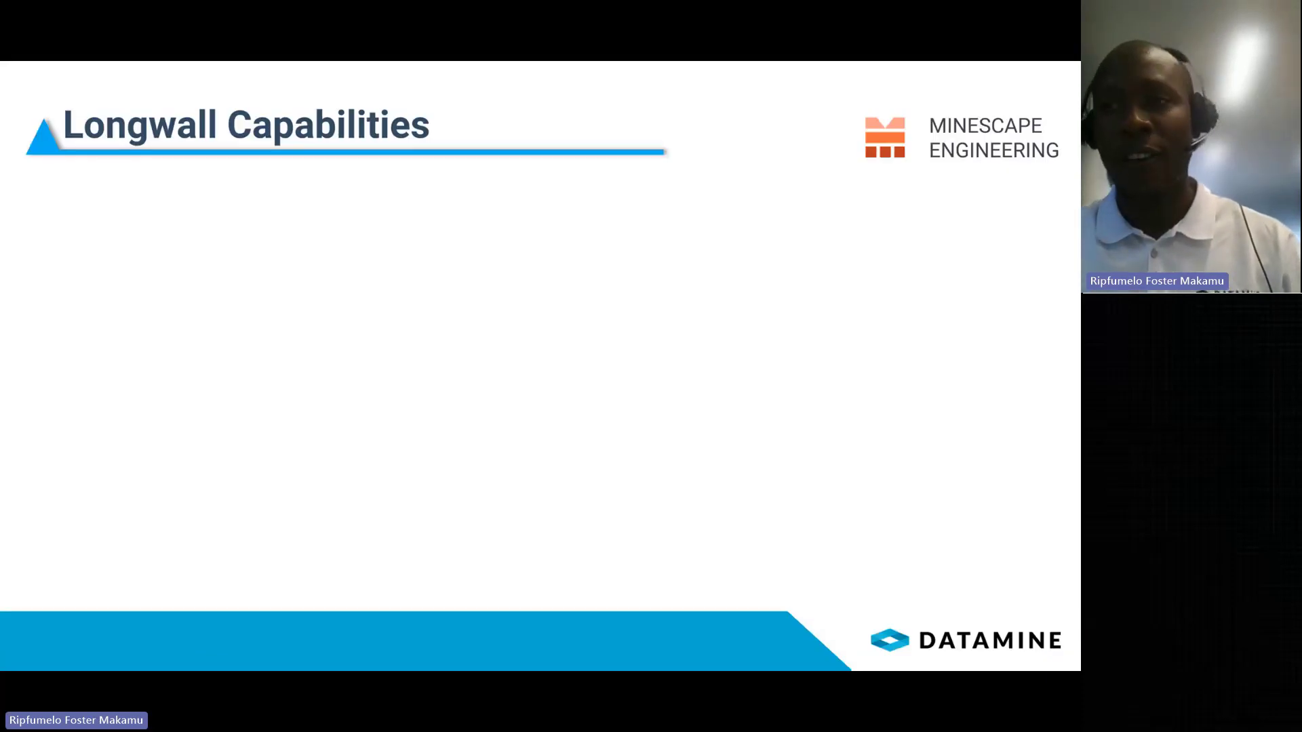
key(Right)
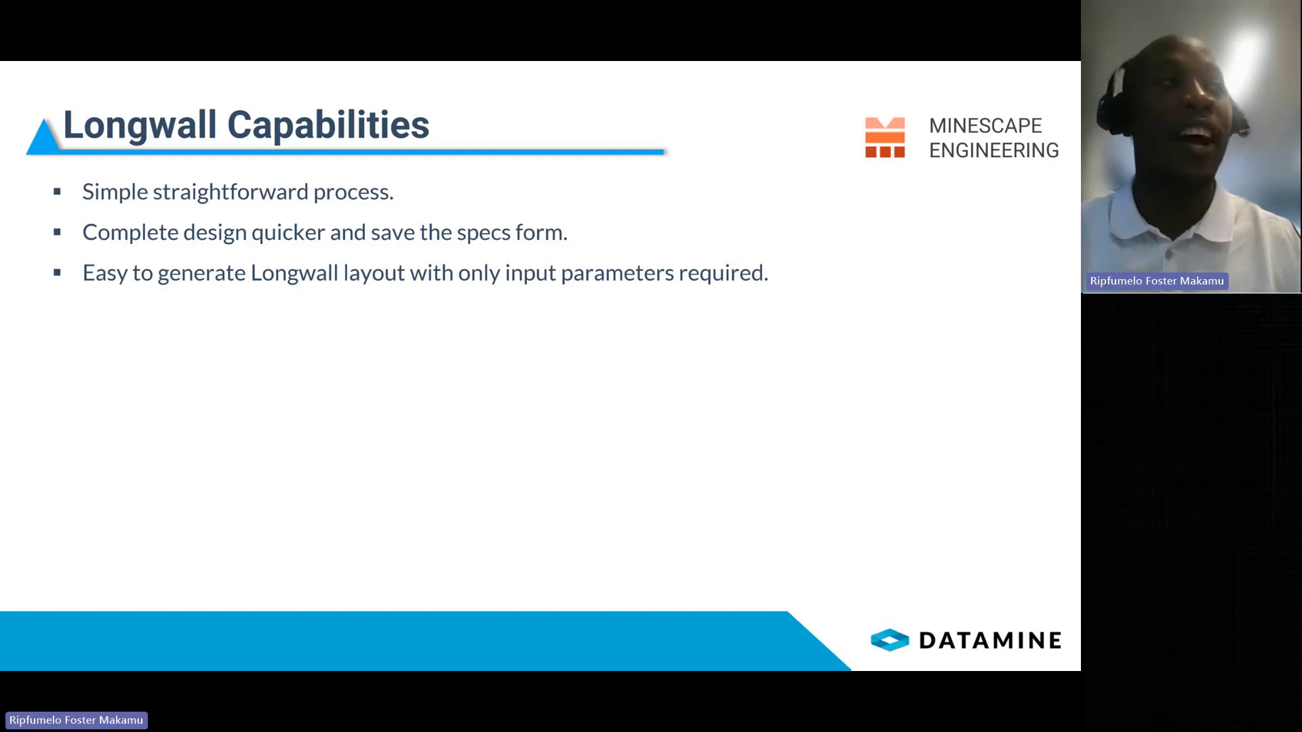
key(Right)
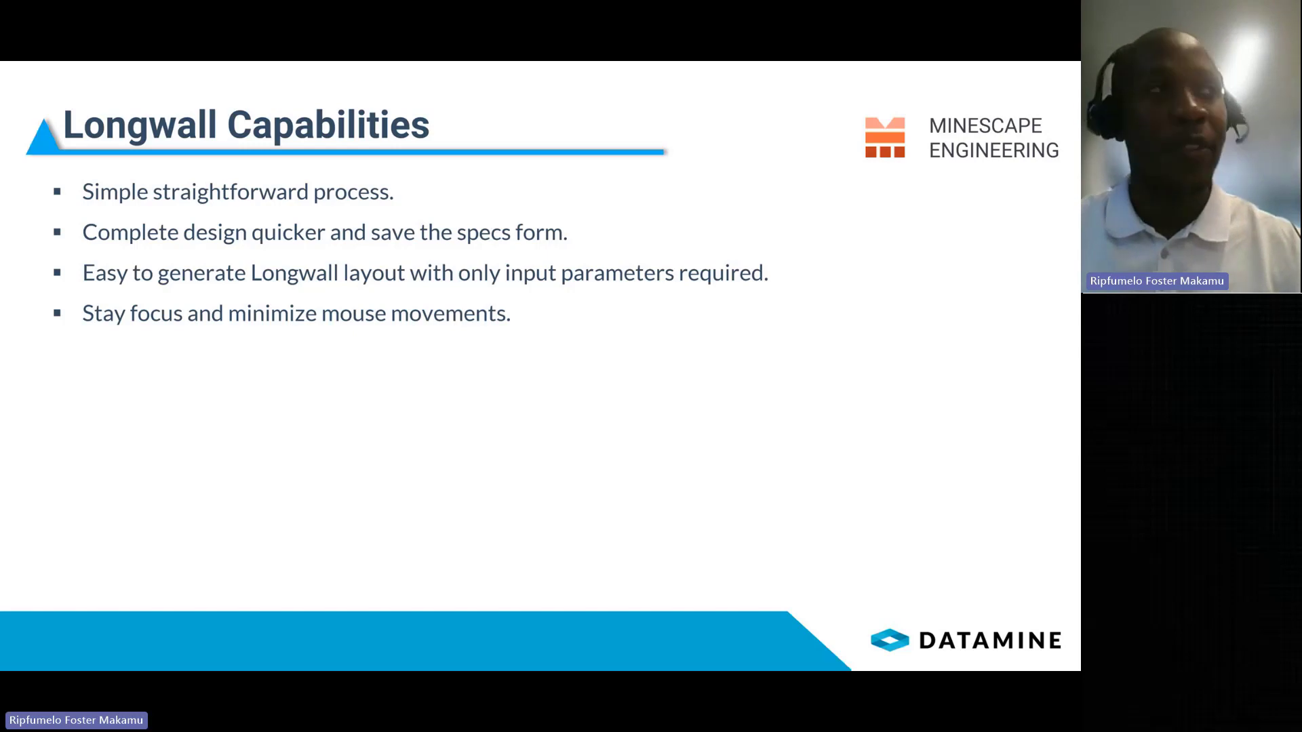
- Switch to MineScape and pick the red drive line inside the block as the submain line string for the longwall layout
key(alt+Tab)
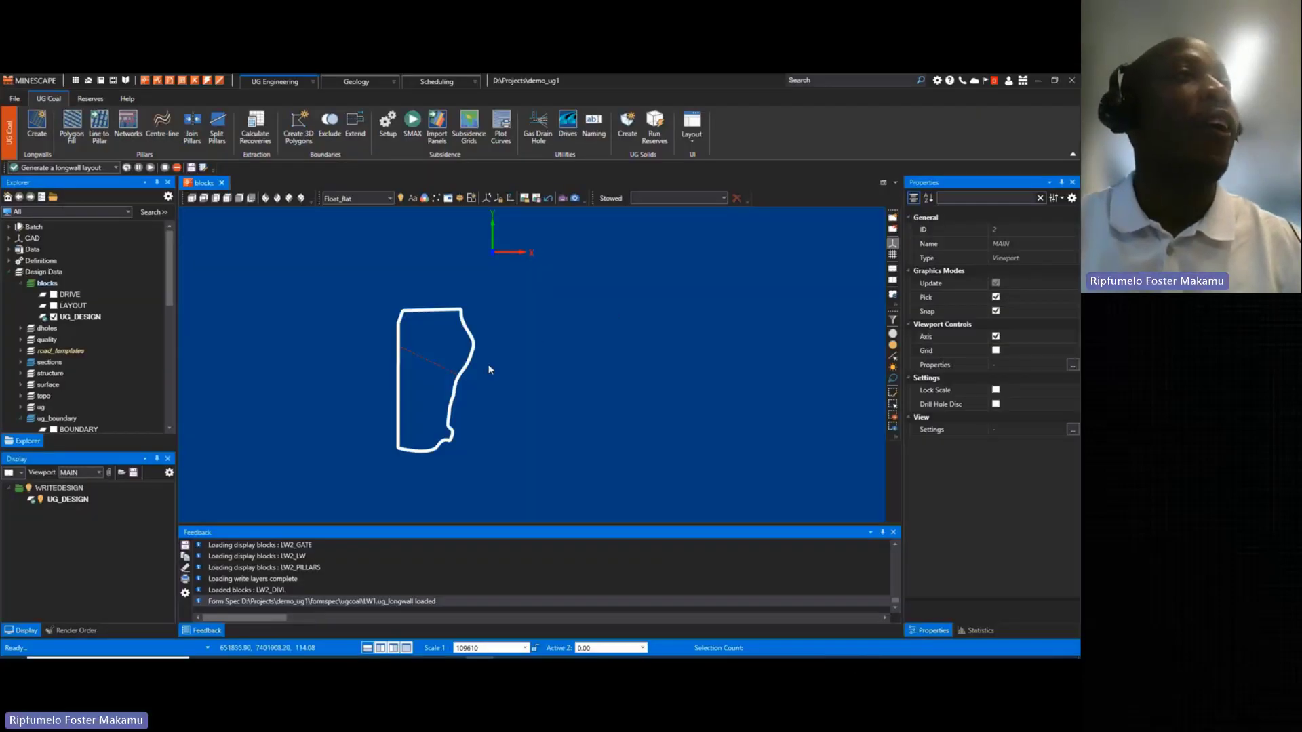
middle_drag(491, 367, 500, 359)
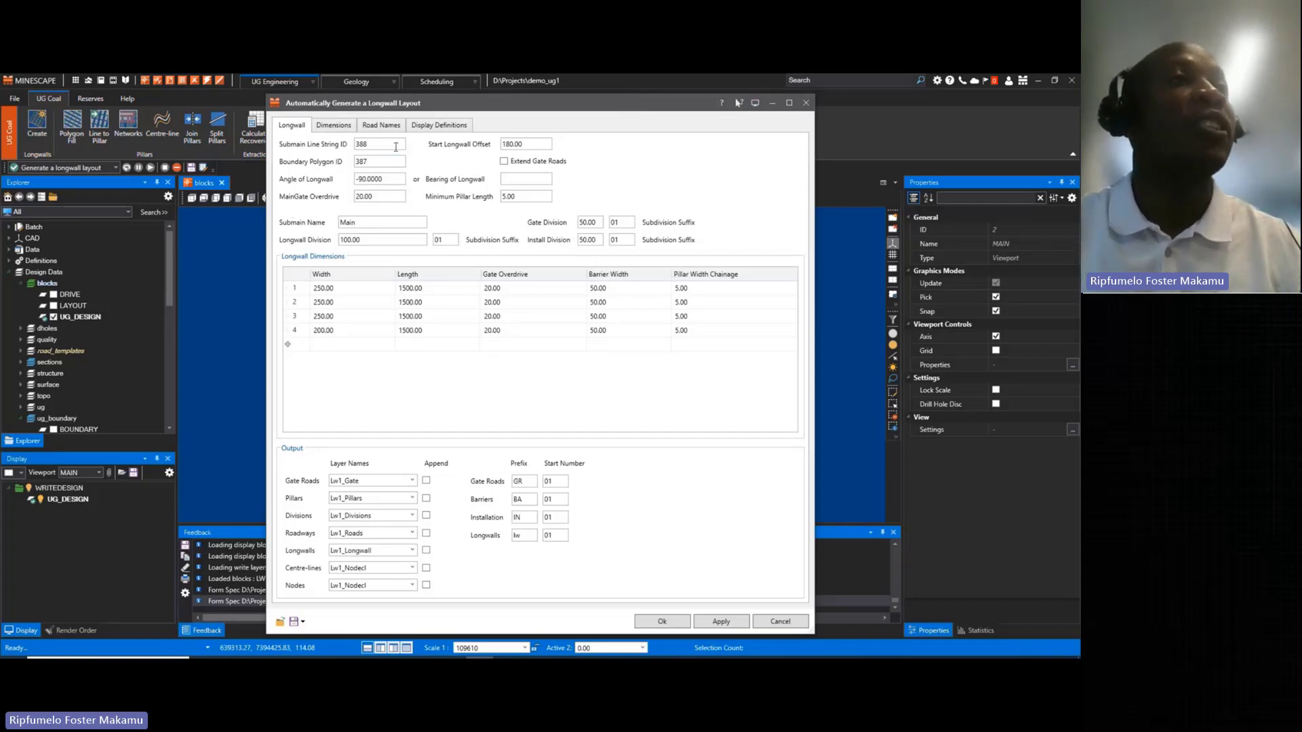
drag(444, 103, 653, 107)
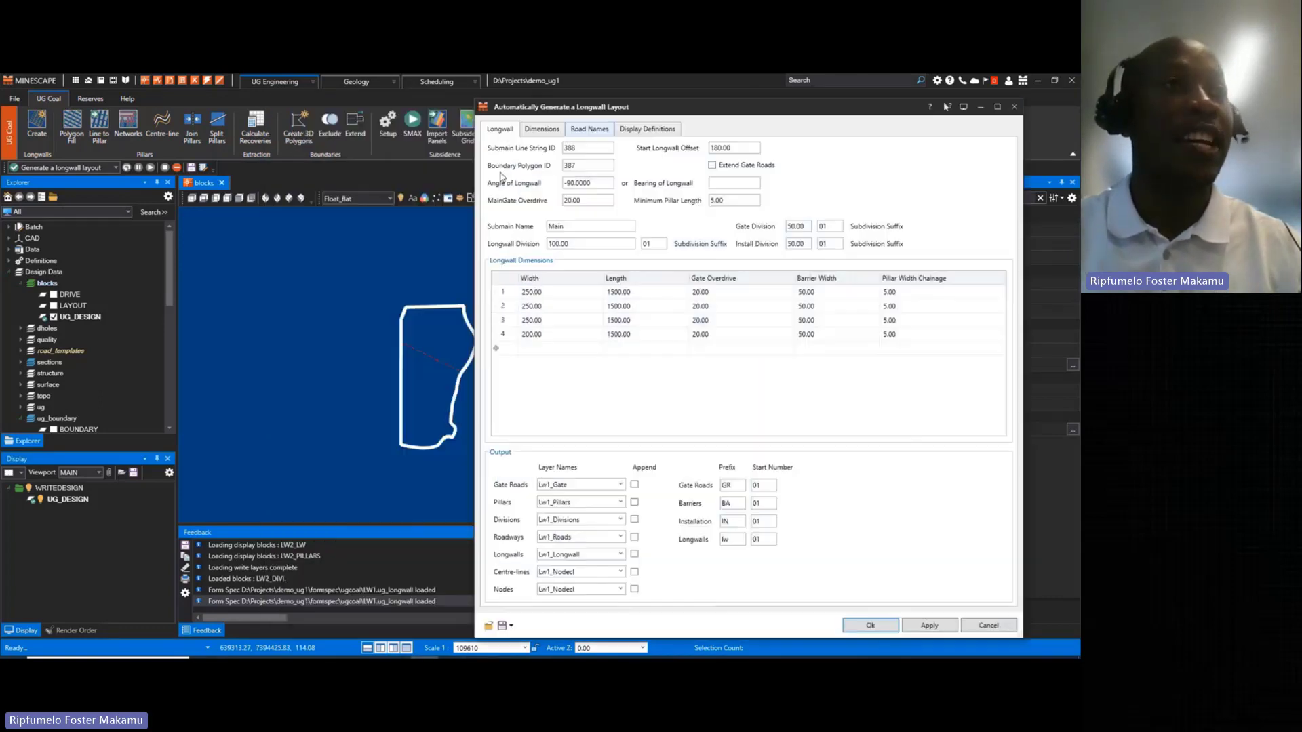
middle_drag(337, 324, 267, 322)
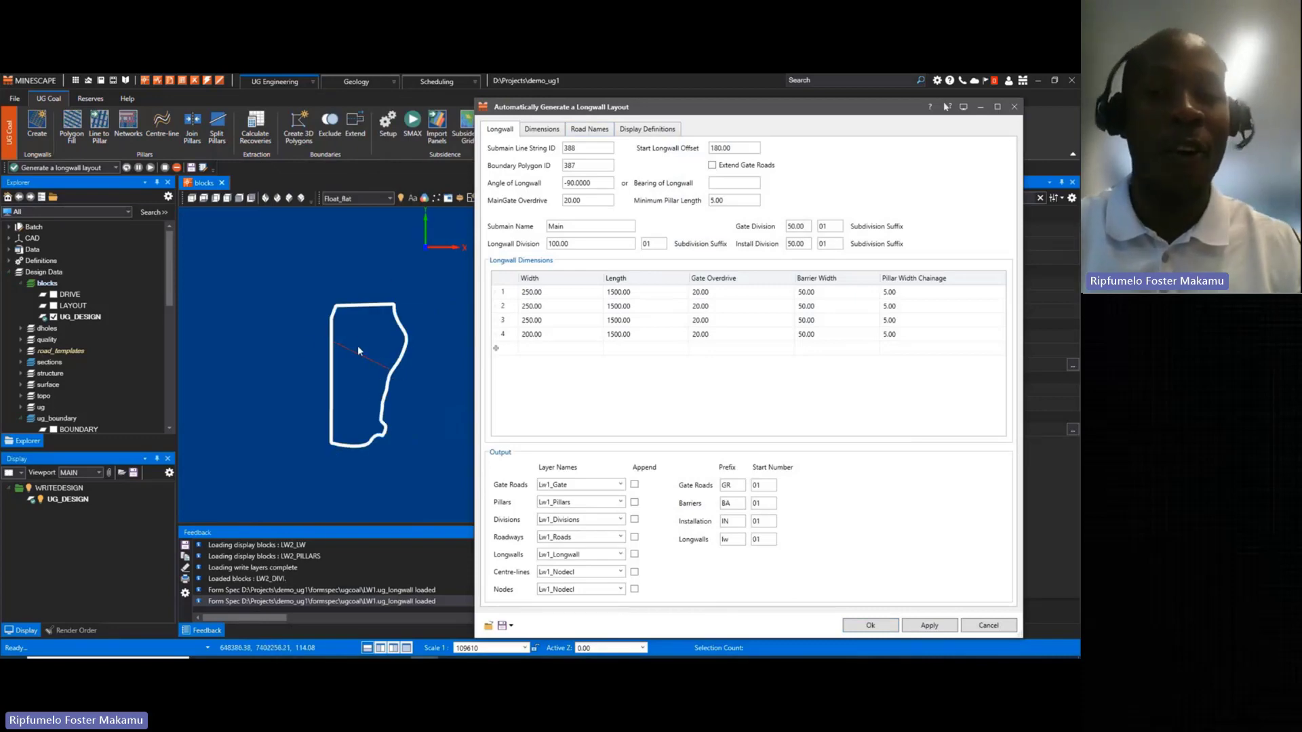
click(585, 148)
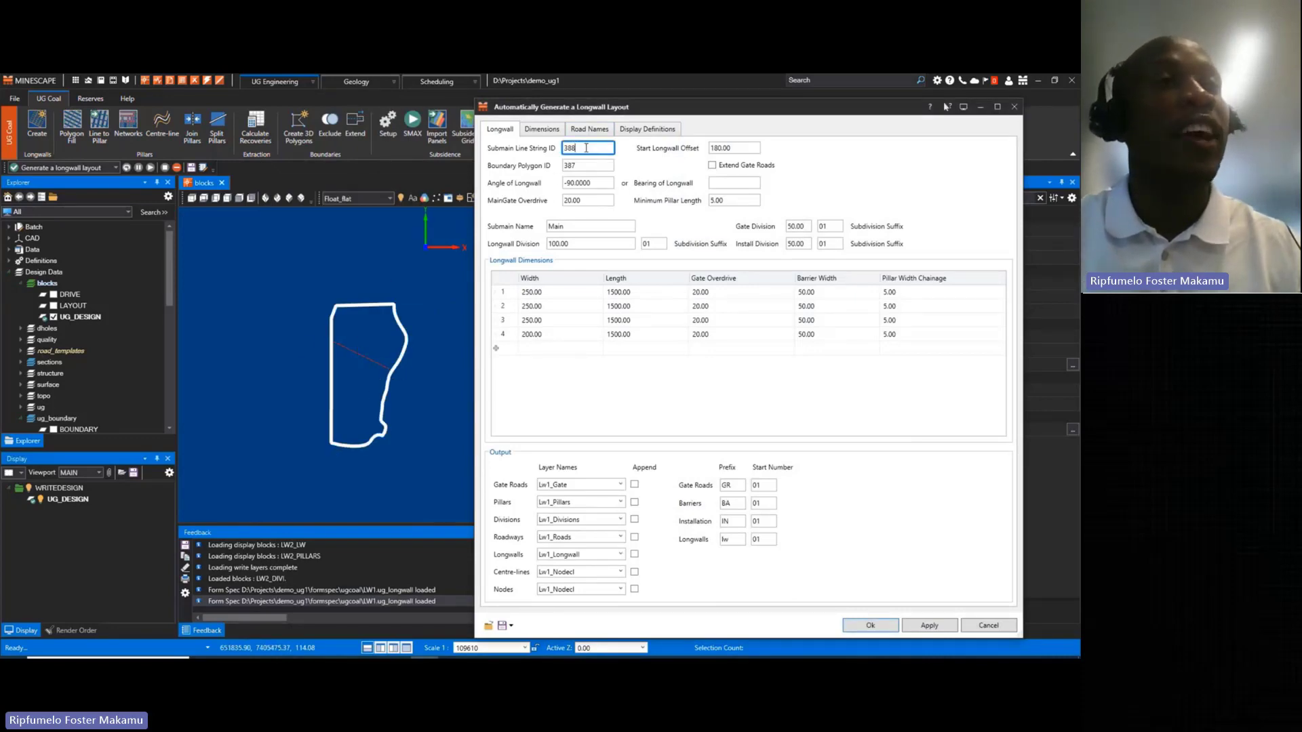
right_click(586, 148)
click(605, 197)
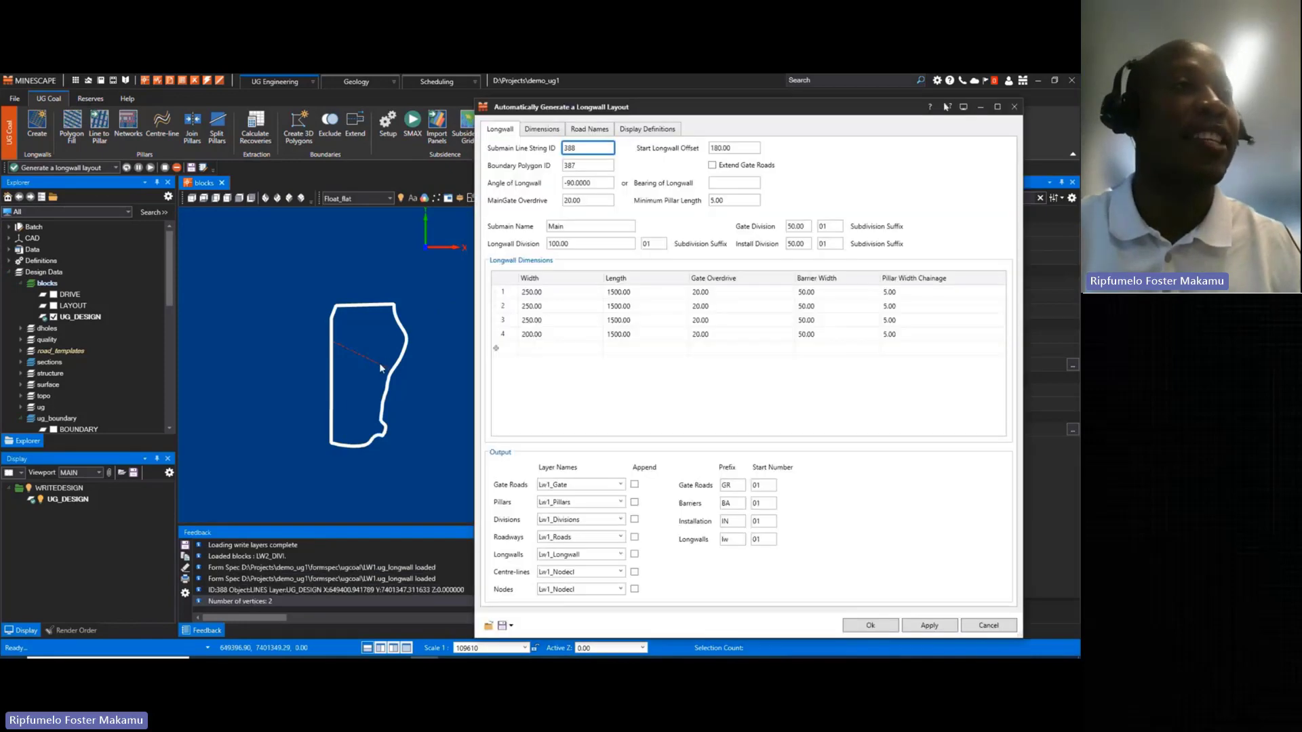
click(382, 362)
- Pick the white block outline as the boundary polygon for the longwall layout
click(594, 170)
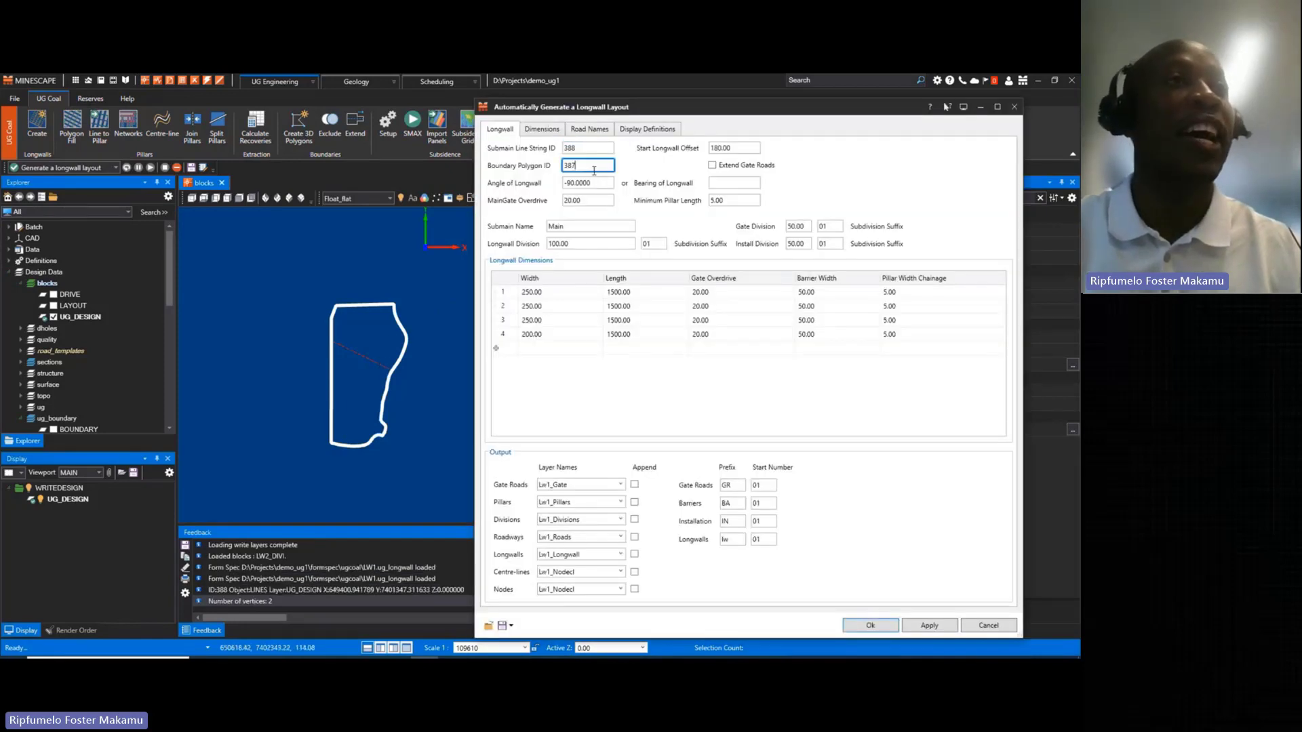
right_click(600, 164)
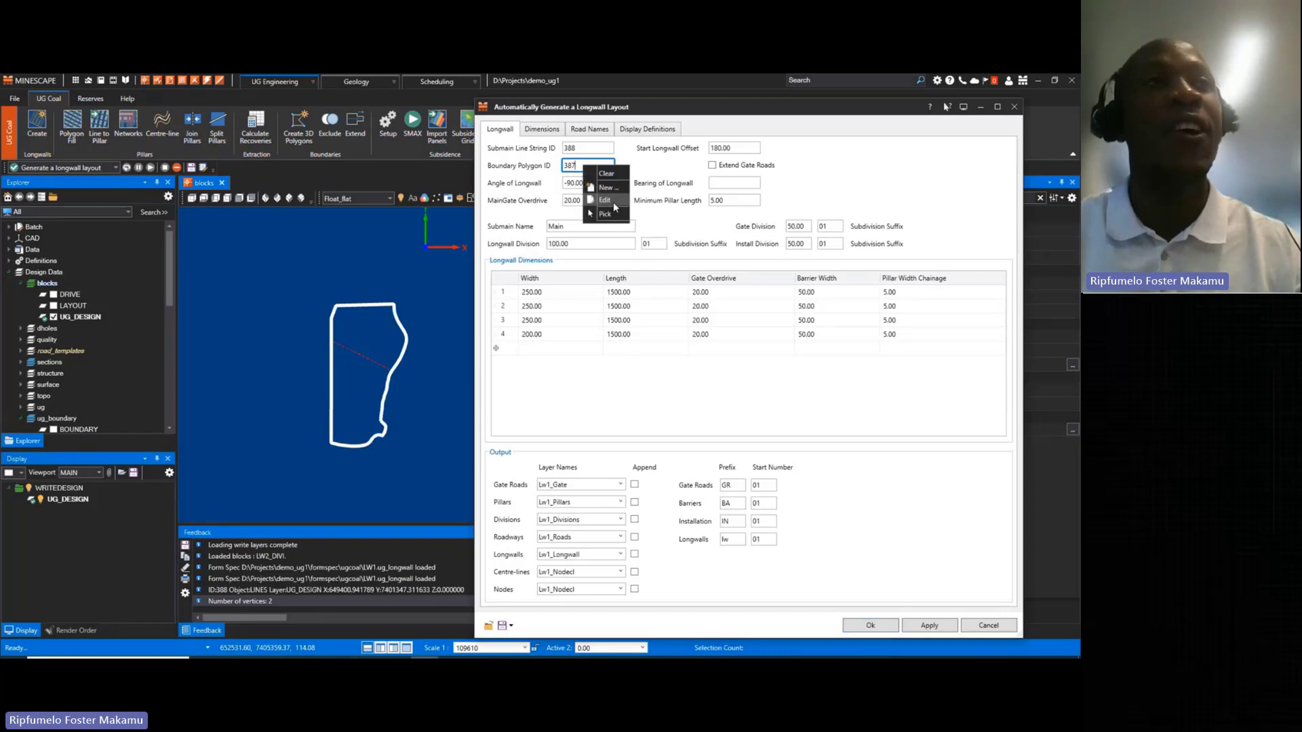
click(613, 202)
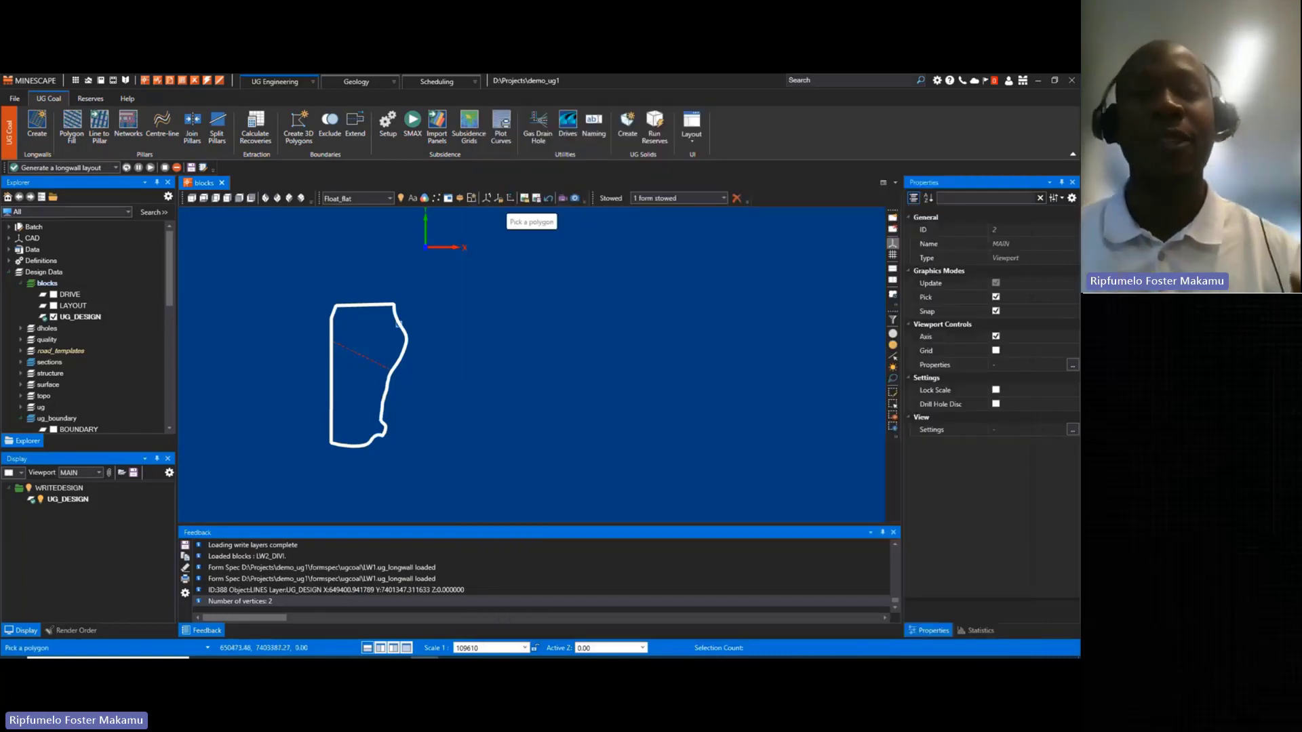
click(399, 323)
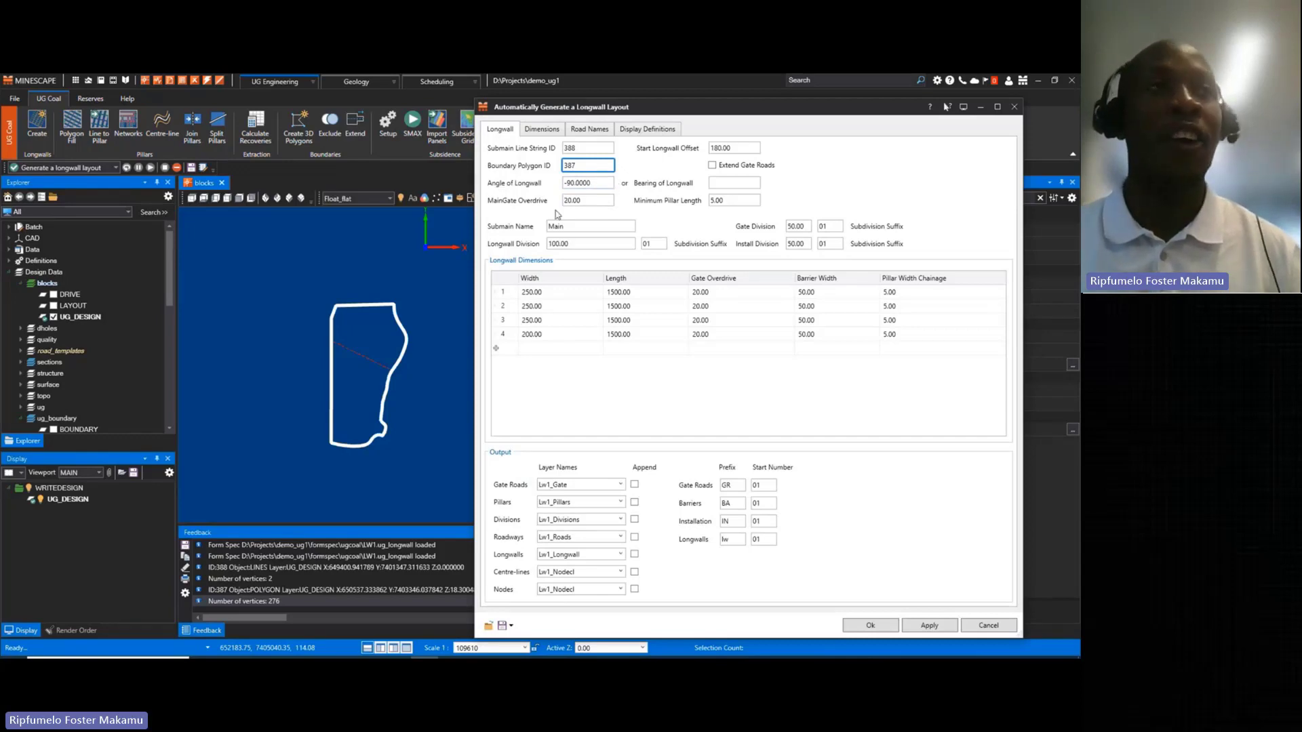
- Review the widths of the four longwall panels and the first panel's length and barrier width
click(551, 292)
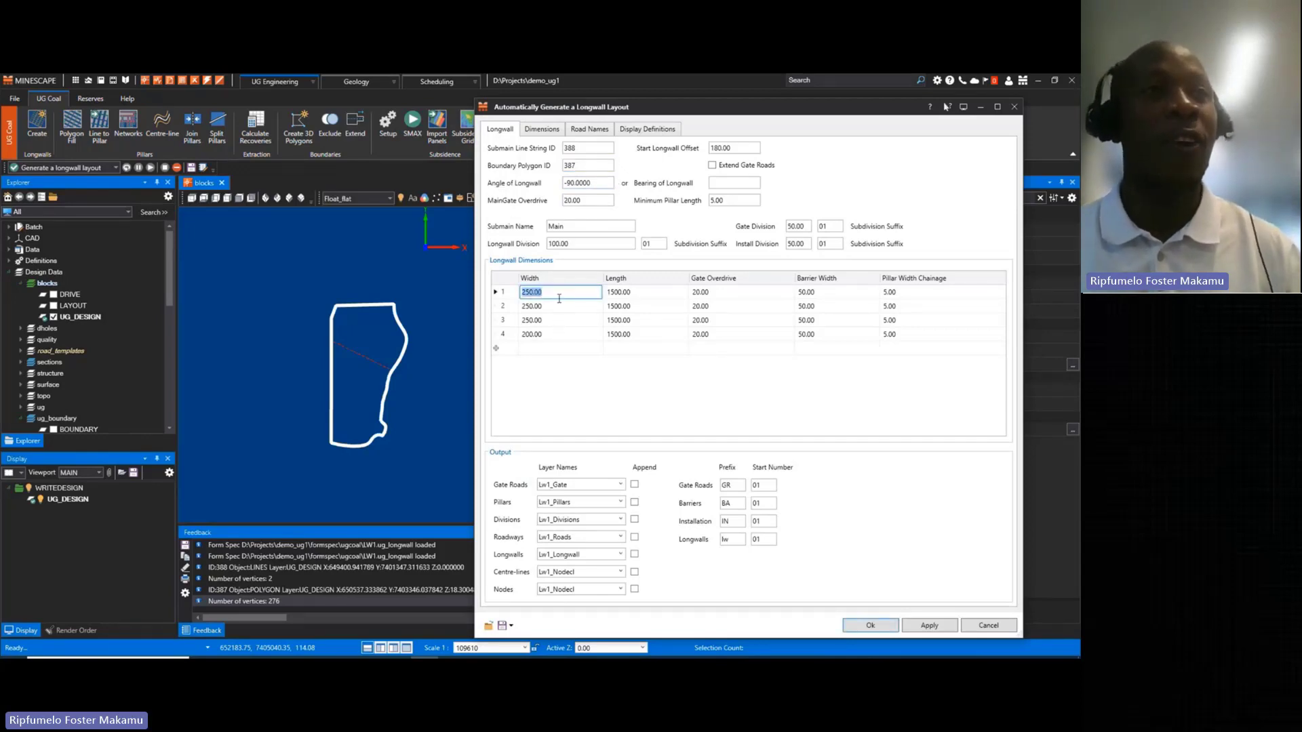
click(551, 306)
click(553, 320)
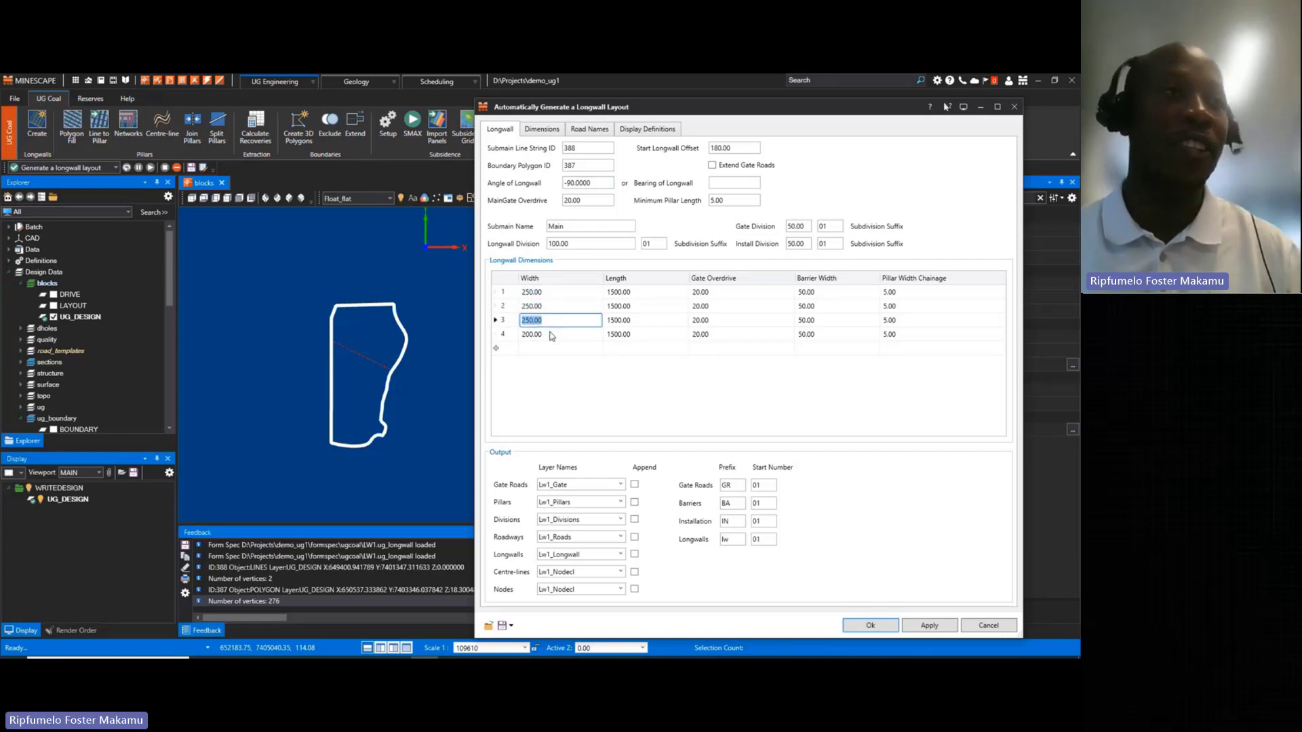
click(553, 334)
click(668, 292)
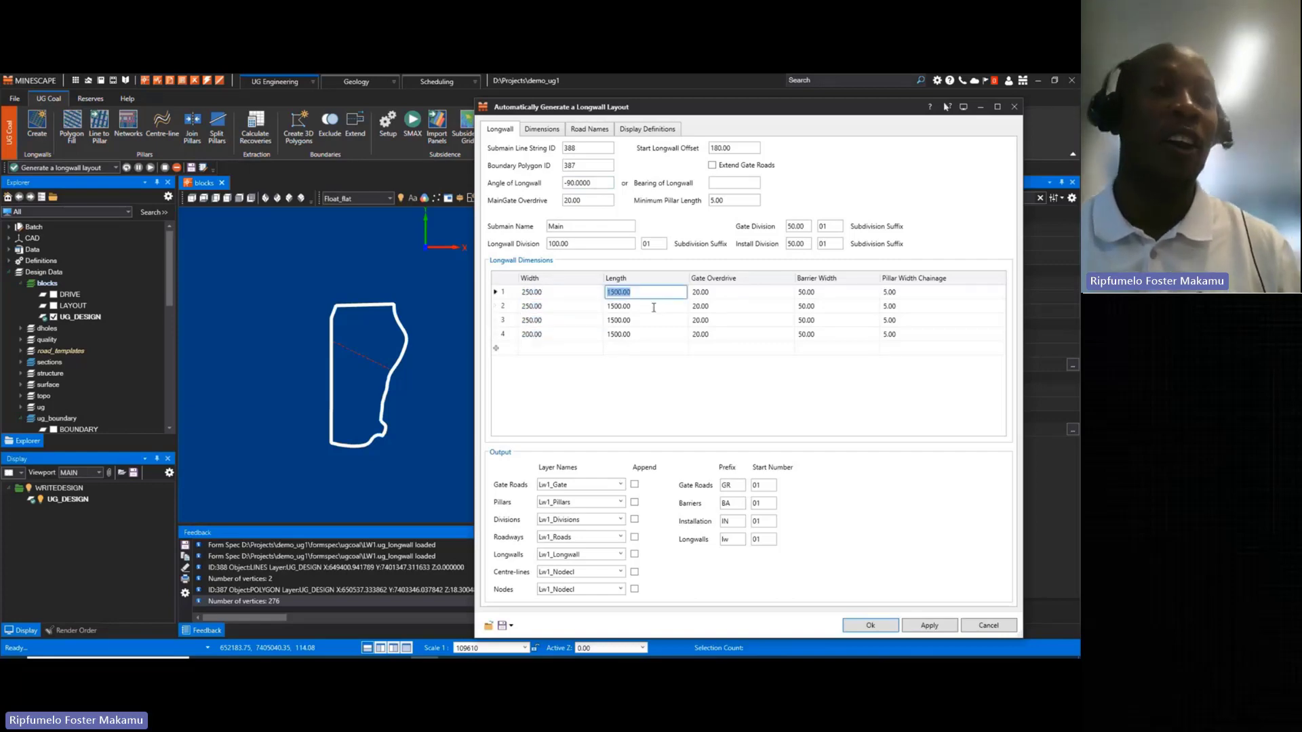
click(828, 292)
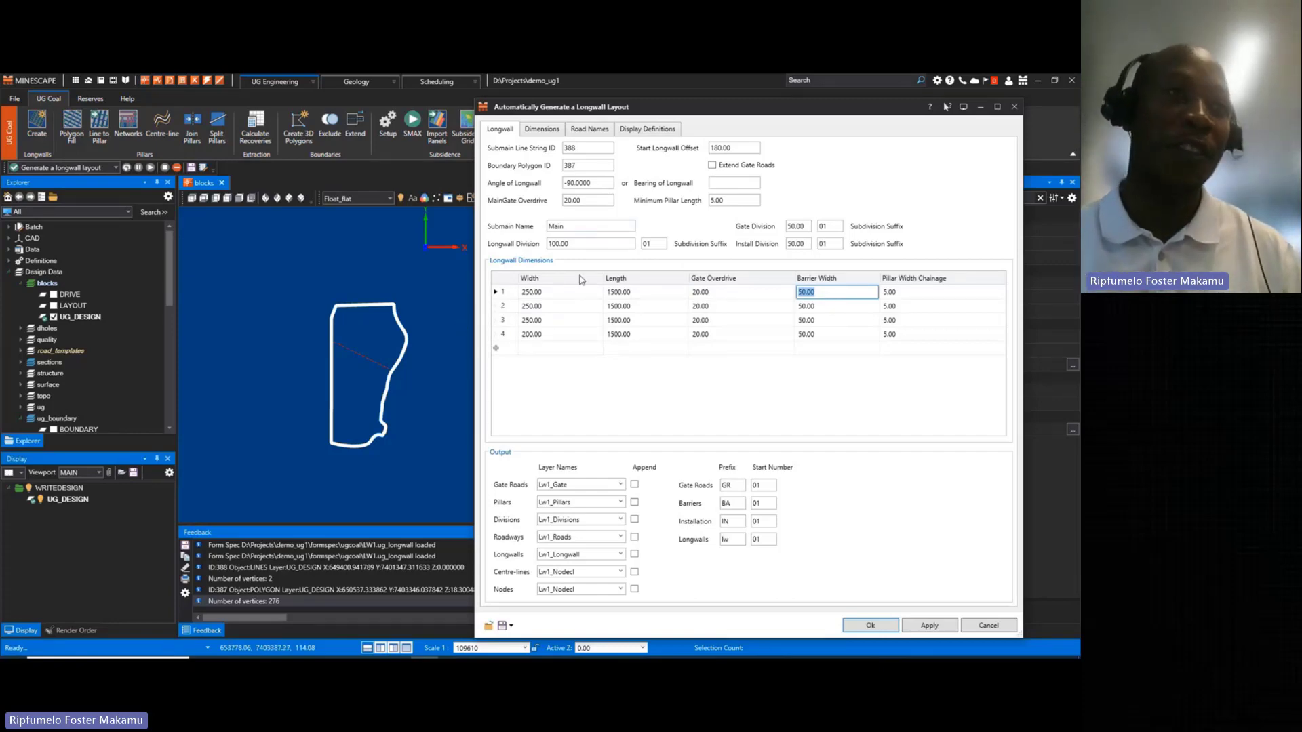
- Review the number and widths of the roadway headings, and generate the longwall layout
click(540, 130)
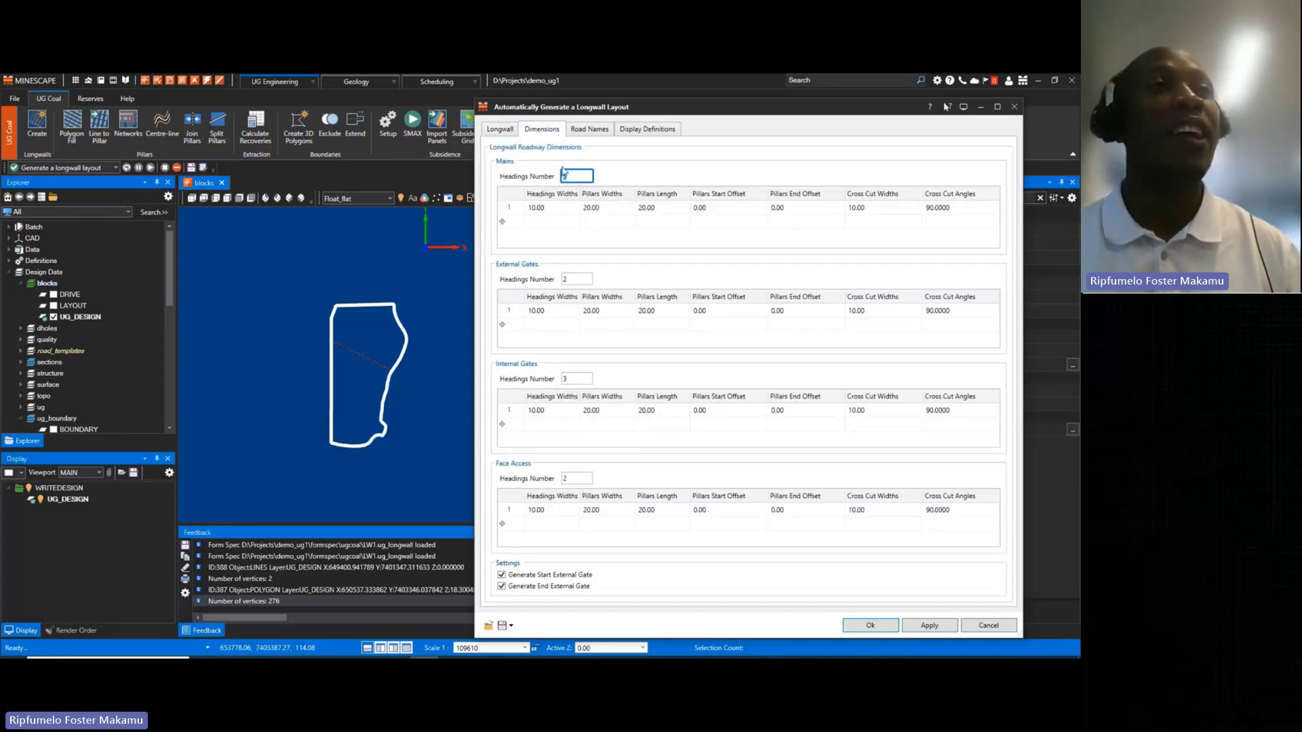
scroll(346, 326, up, 2)
middle_drag(343, 323, 381, 358)
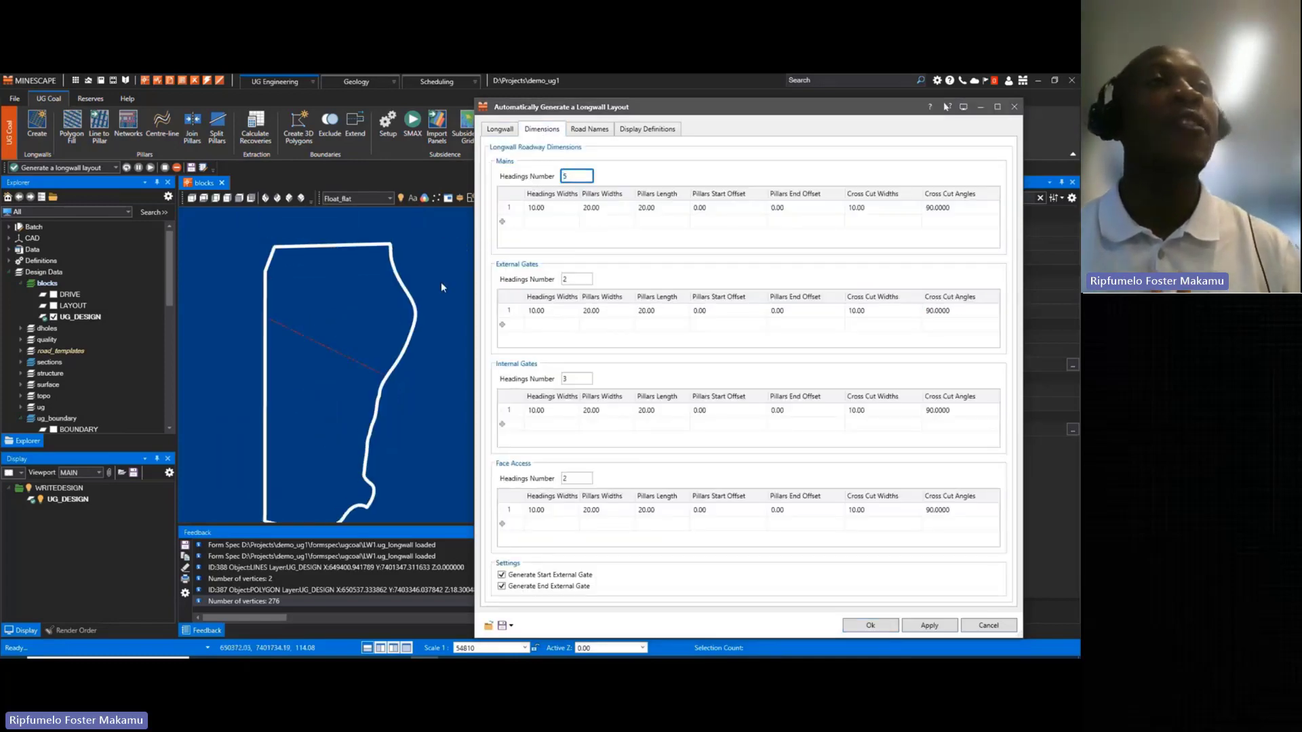
drag(571, 178, 552, 179)
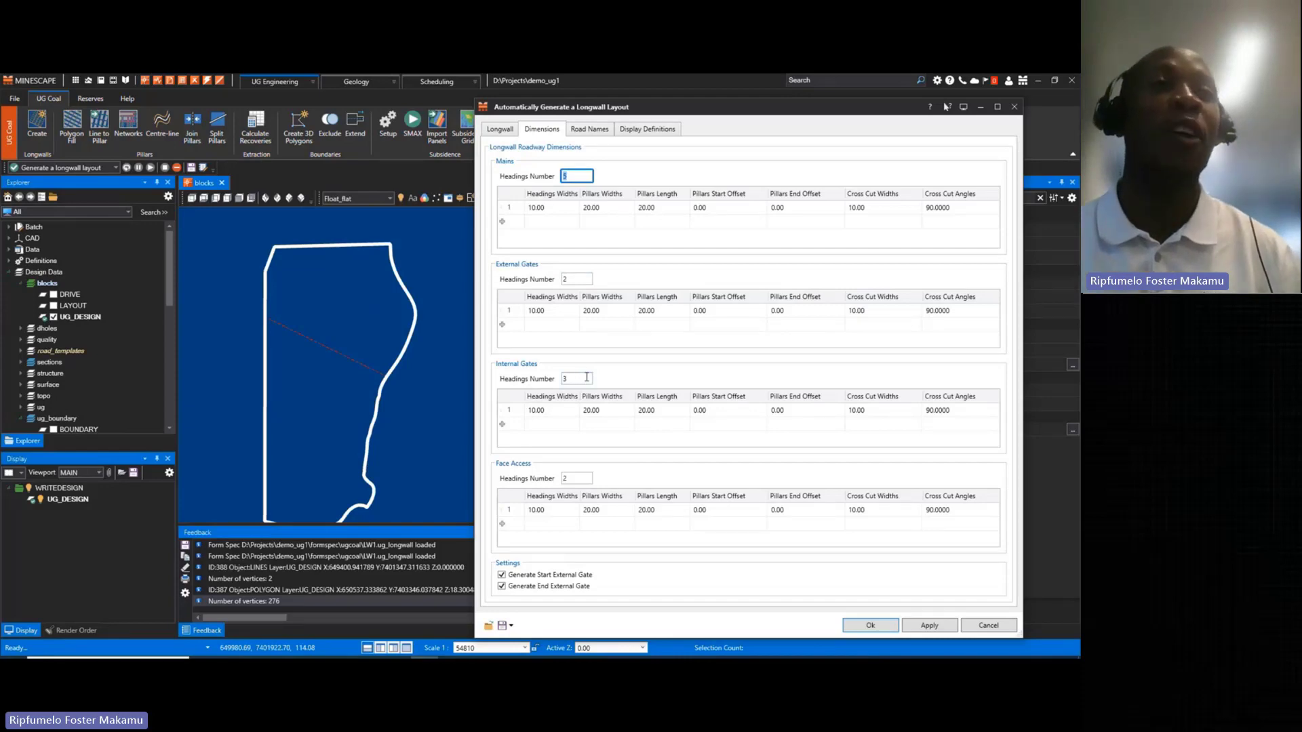
click(582, 479)
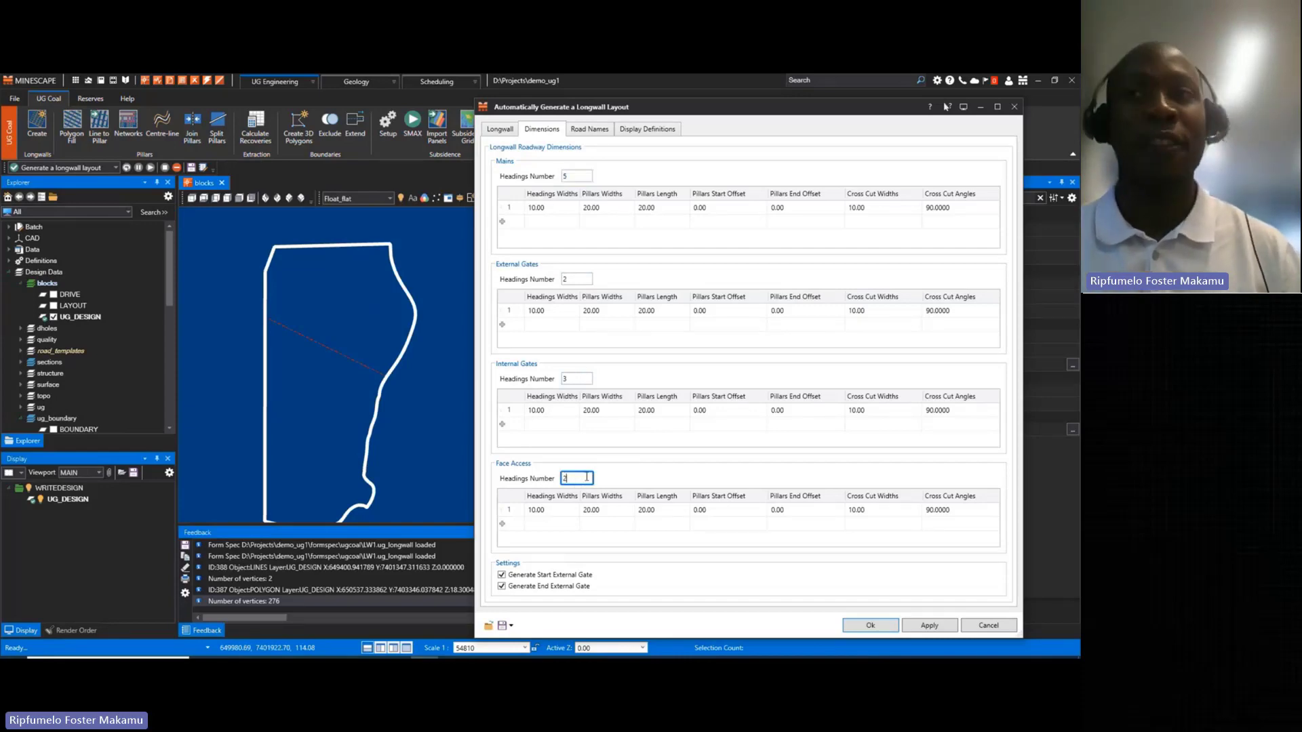
click(556, 211)
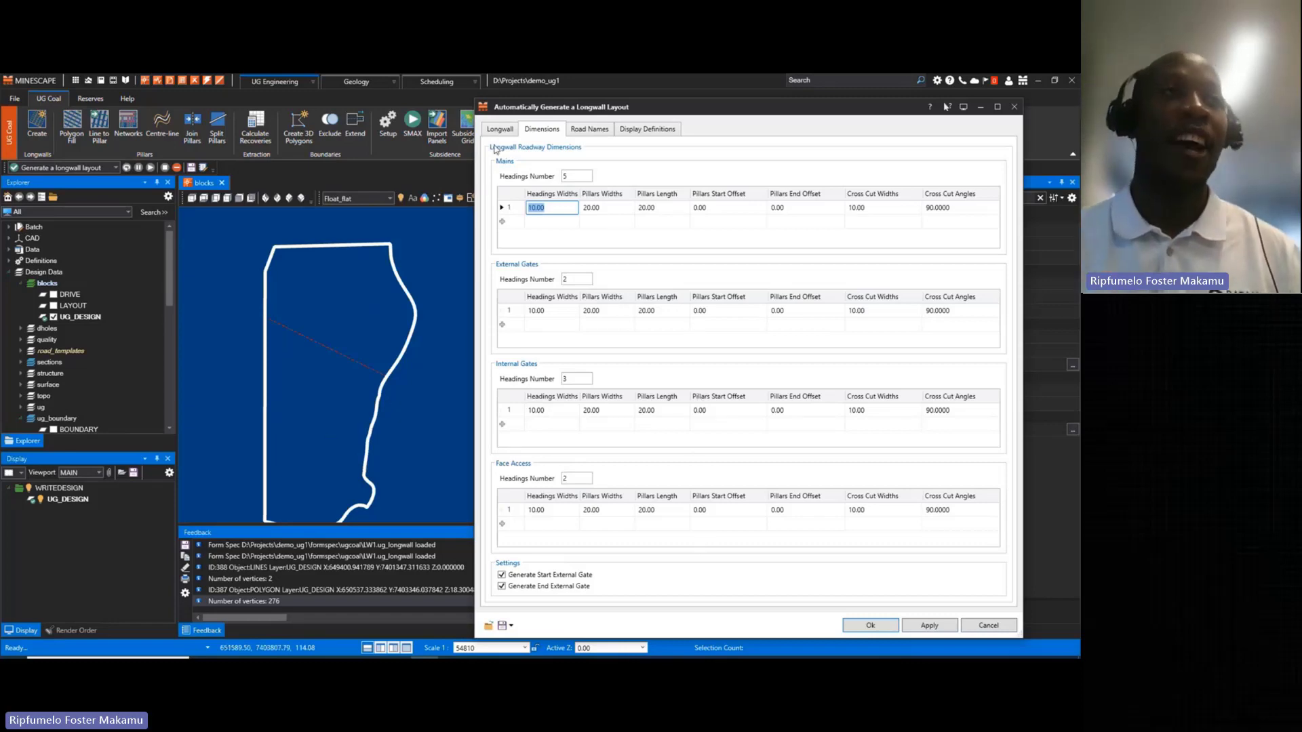
click(871, 625)
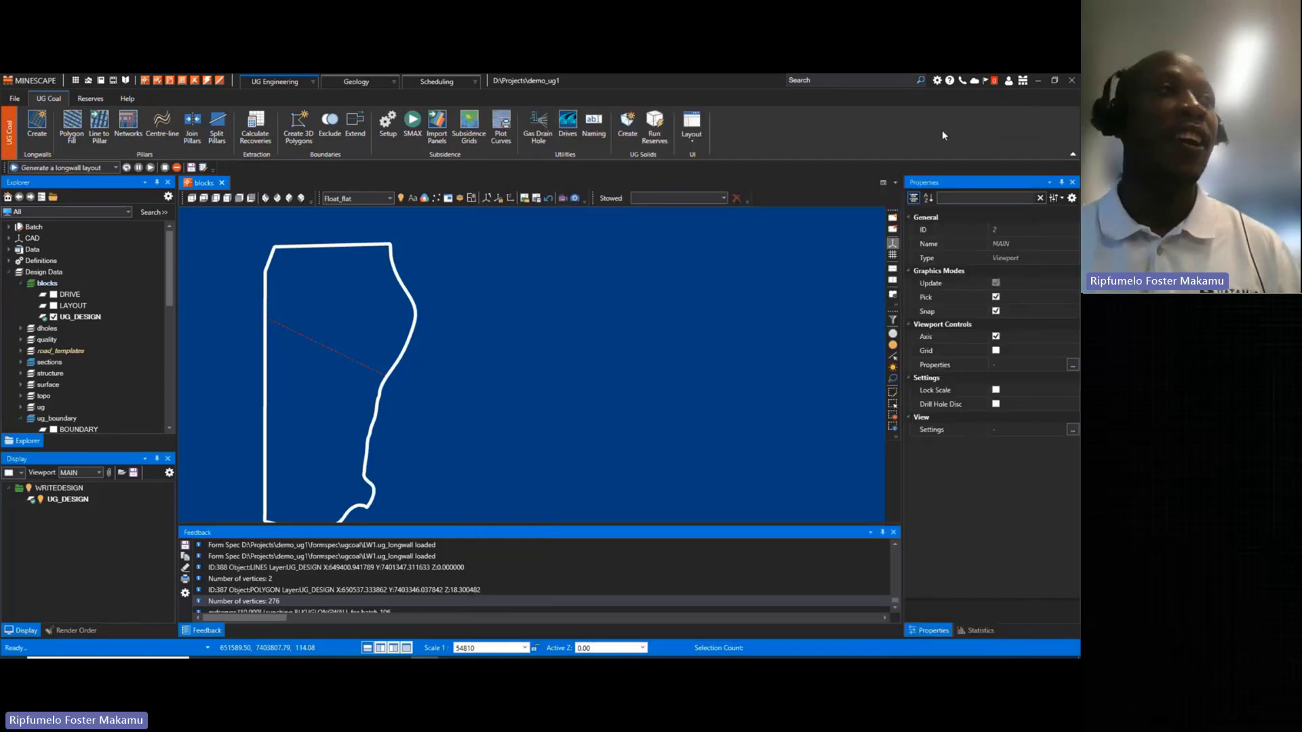
- Examine the generated pillars and gate roads from the mains at the block boundary up to the face access at the panels' far ends
scroll(463, 398, up, 5)
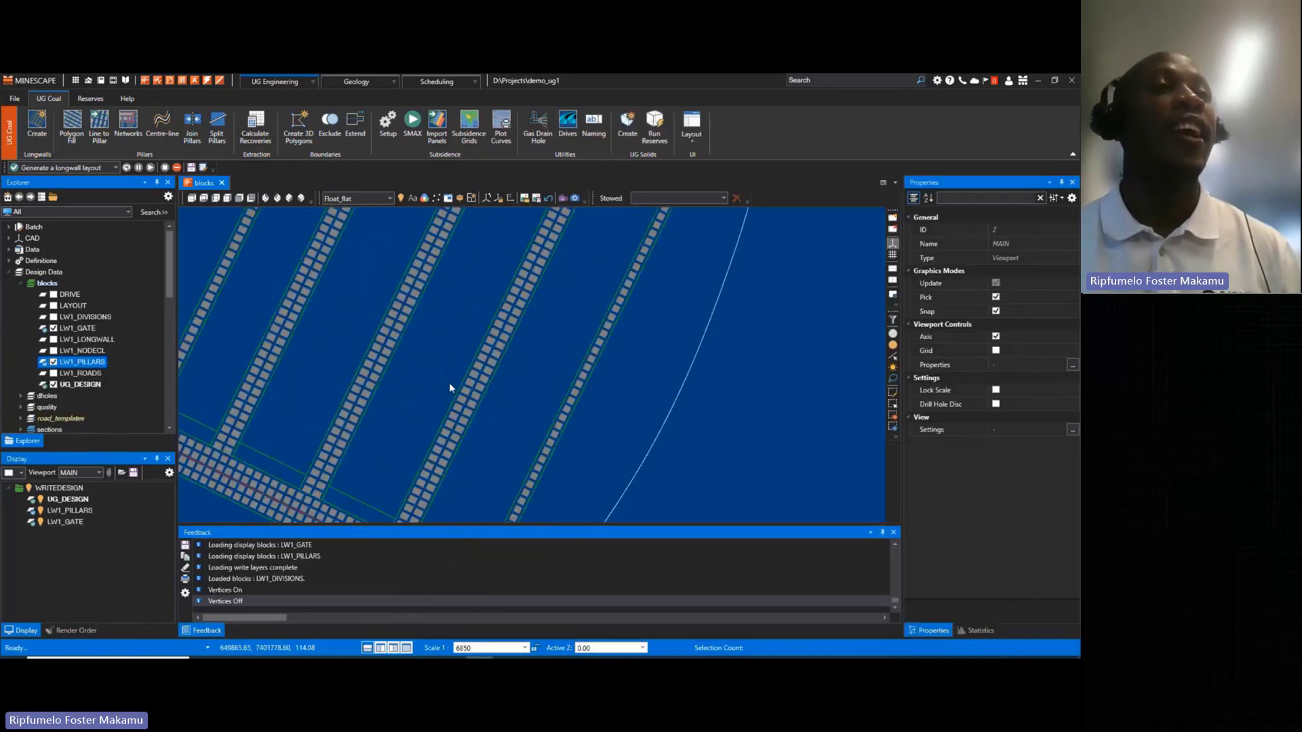
middle_drag(564, 439, 563, 360)
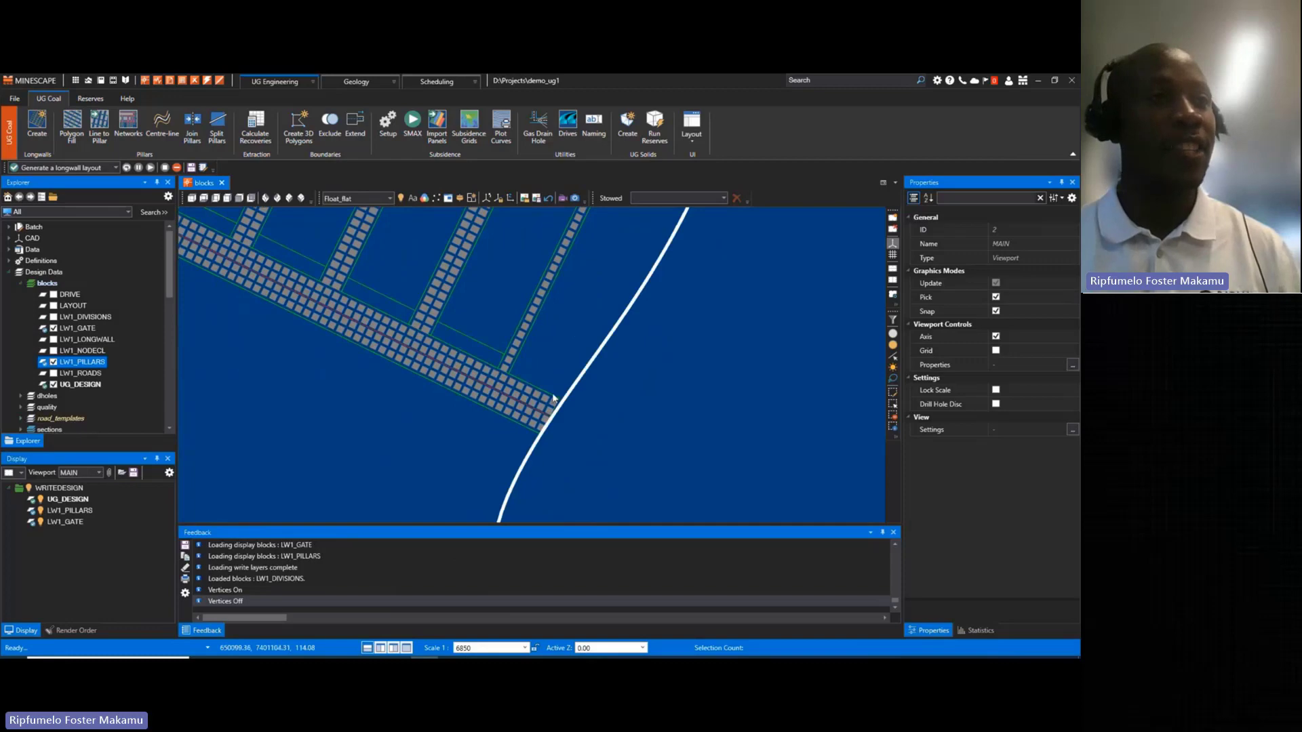
scroll(553, 399, up, 5)
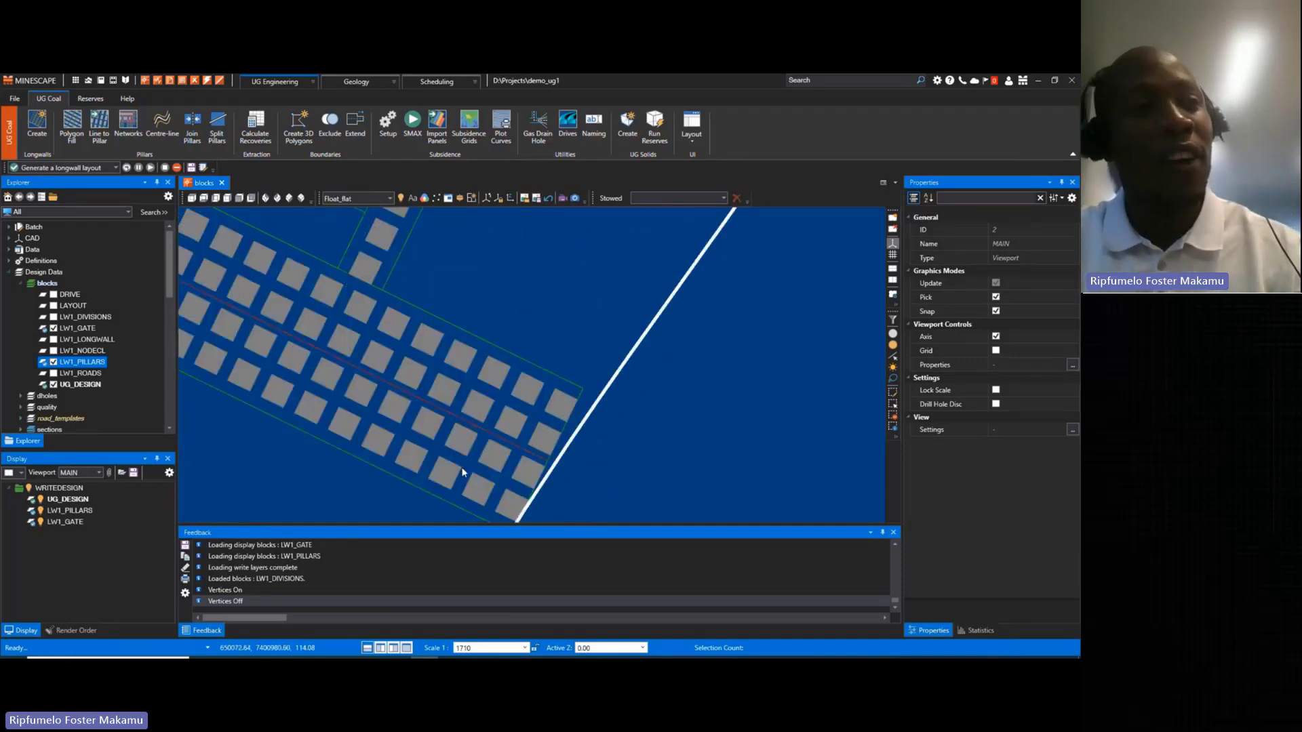
scroll(438, 388, down, 5)
middle_drag(520, 361, 469, 432)
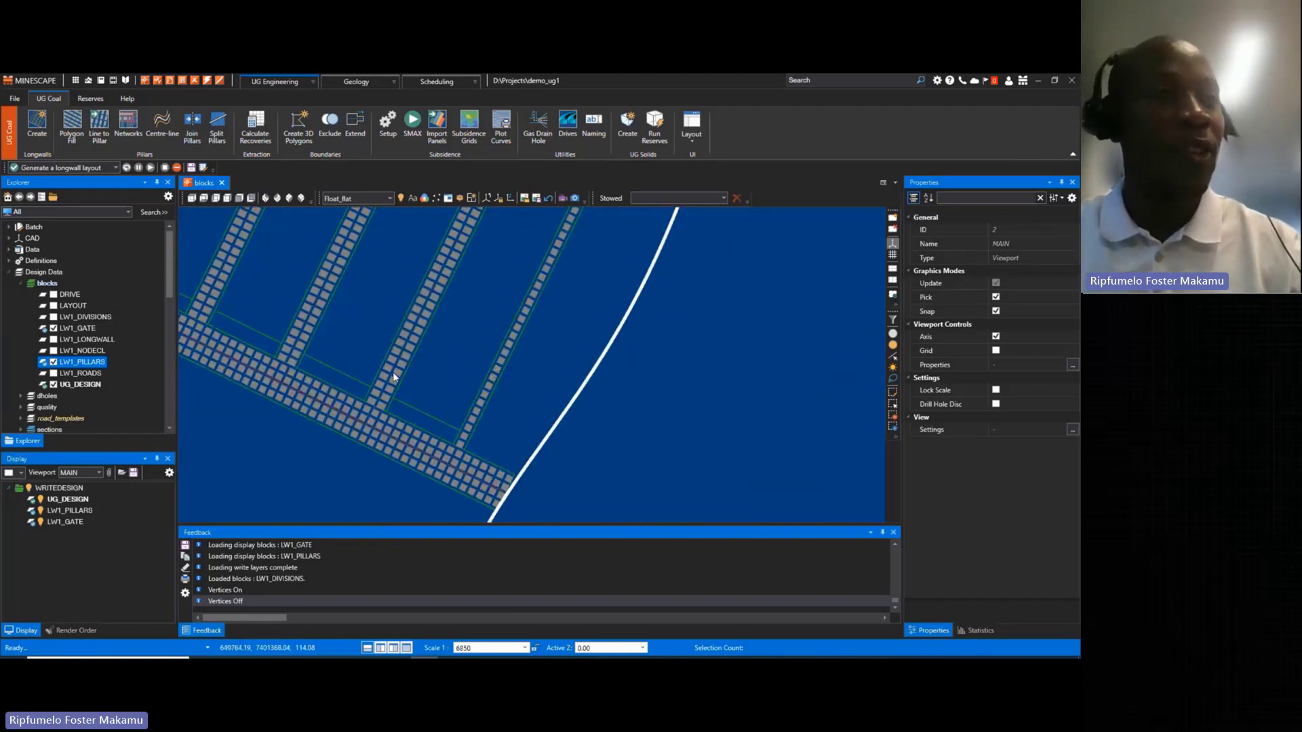
scroll(406, 350, up, 5)
scroll(488, 338, down, 5)
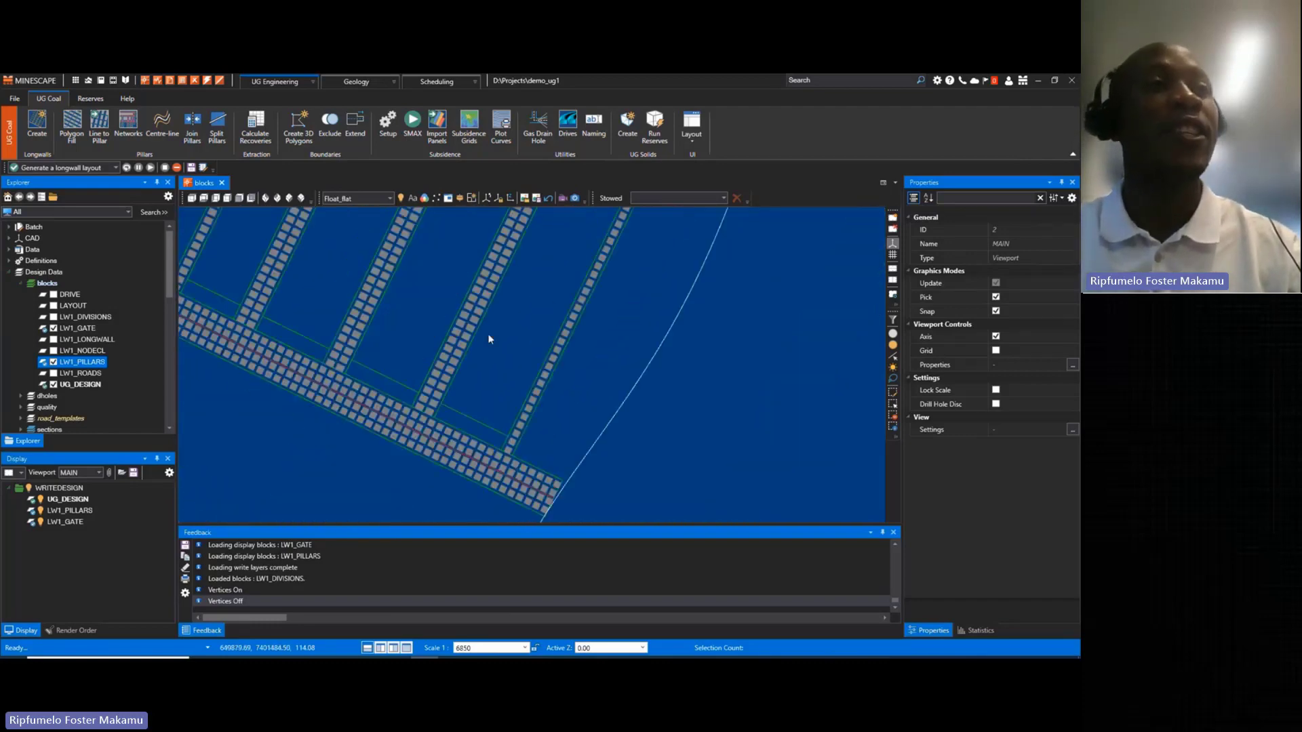
middle_drag(546, 302, 450, 448)
middle_drag(547, 251, 446, 432)
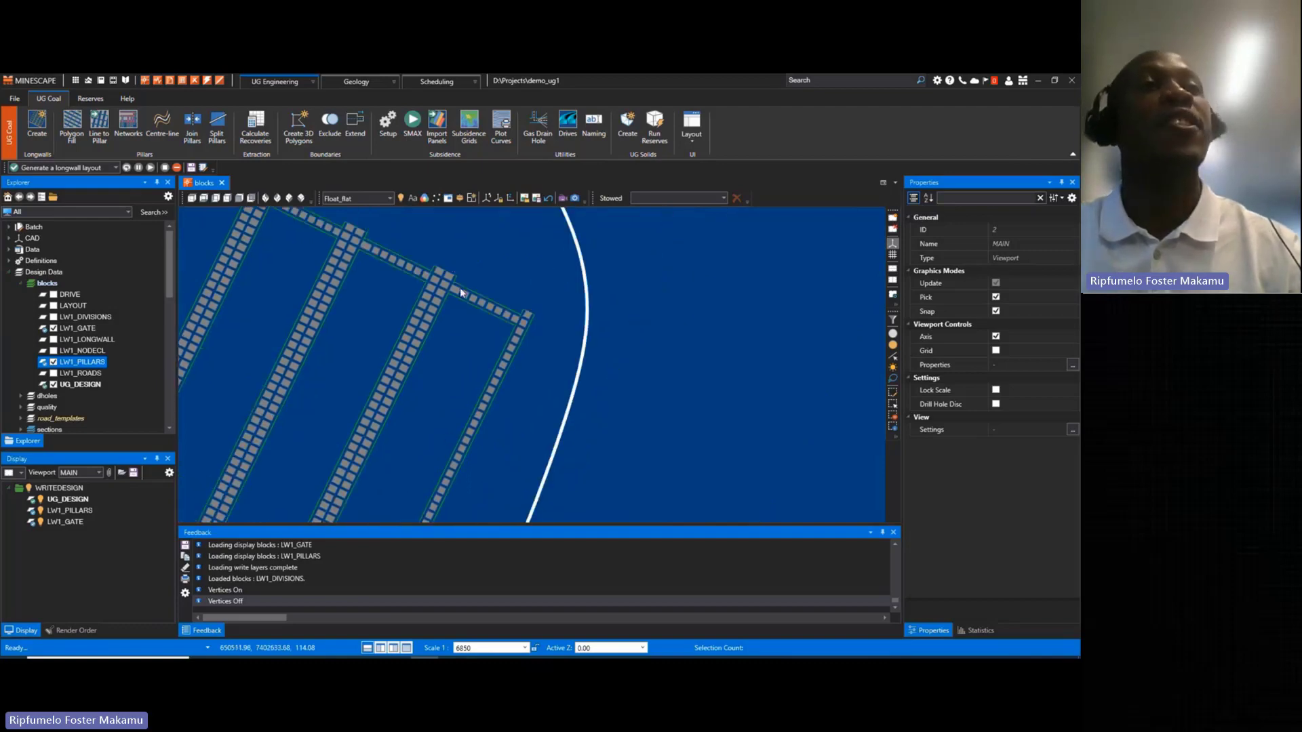
scroll(454, 291, down, 3)
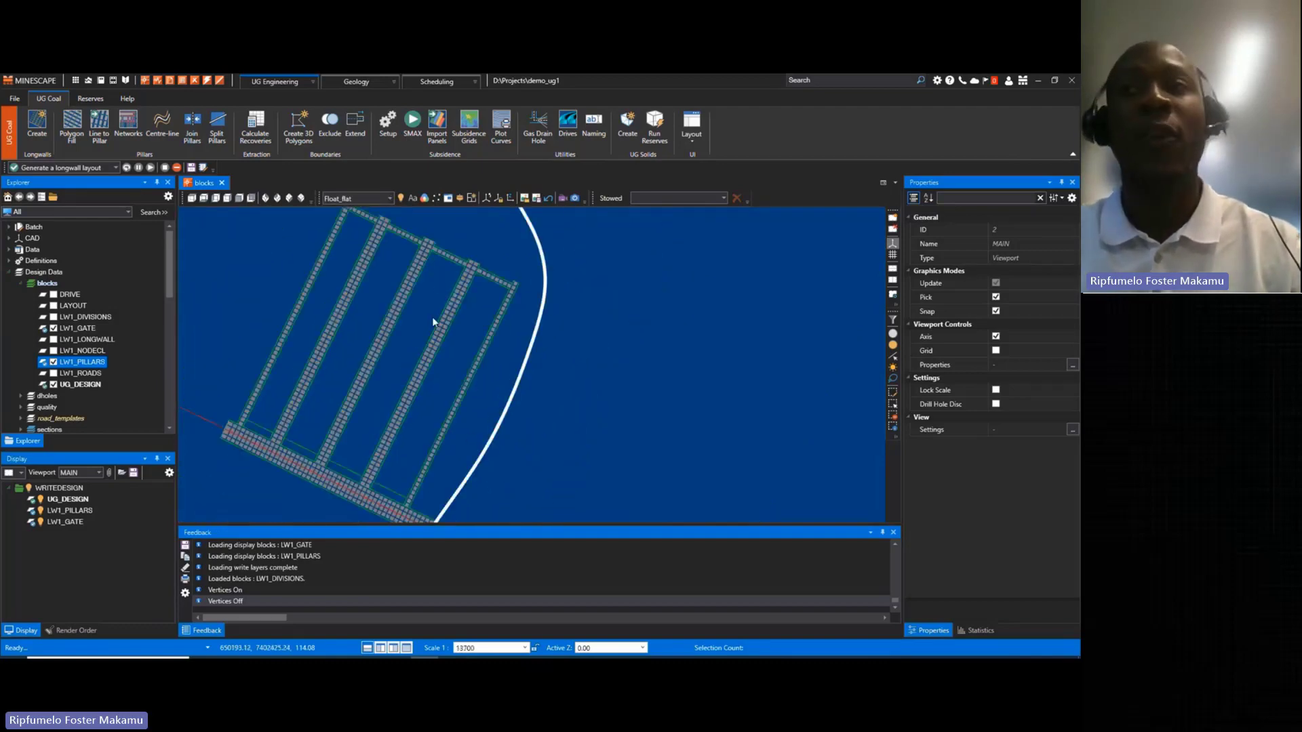
middle_drag(432, 321, 480, 331)
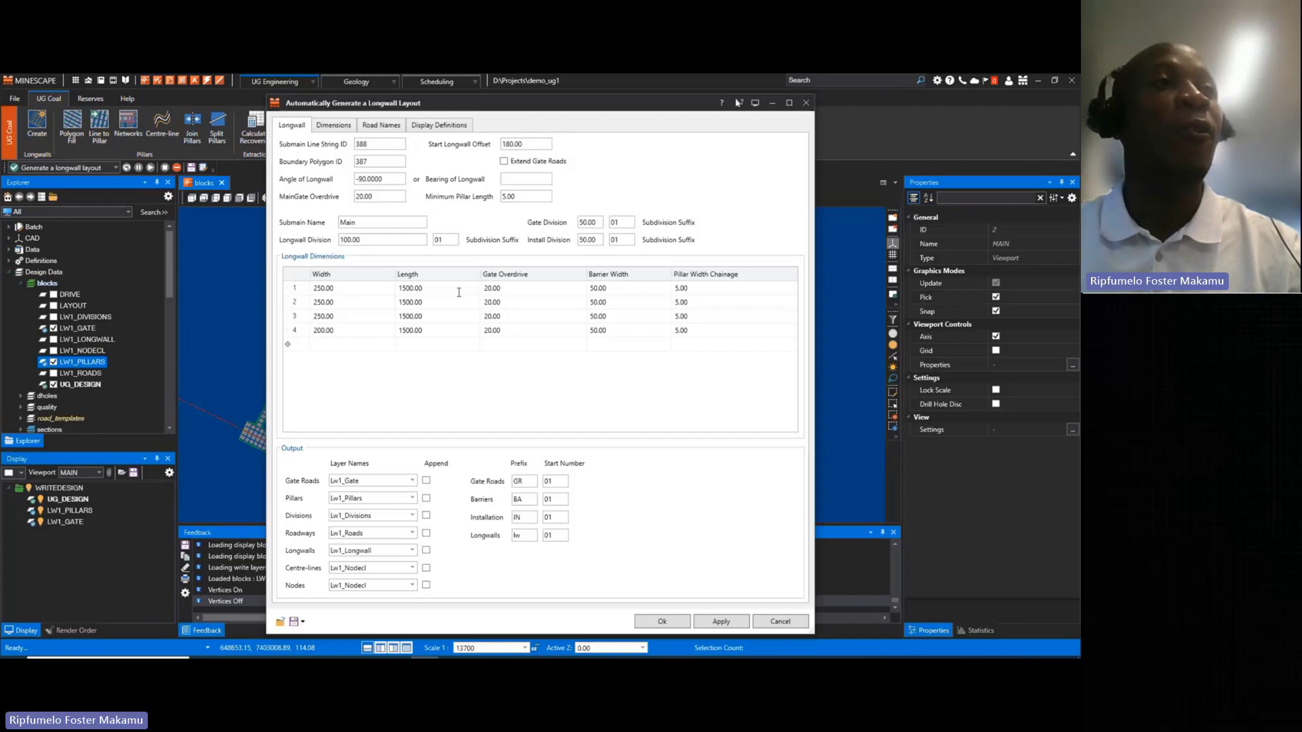
- Set the longwall length to 2500 for panels 1 to 3 and to 3000 for panel 4
click(458, 292)
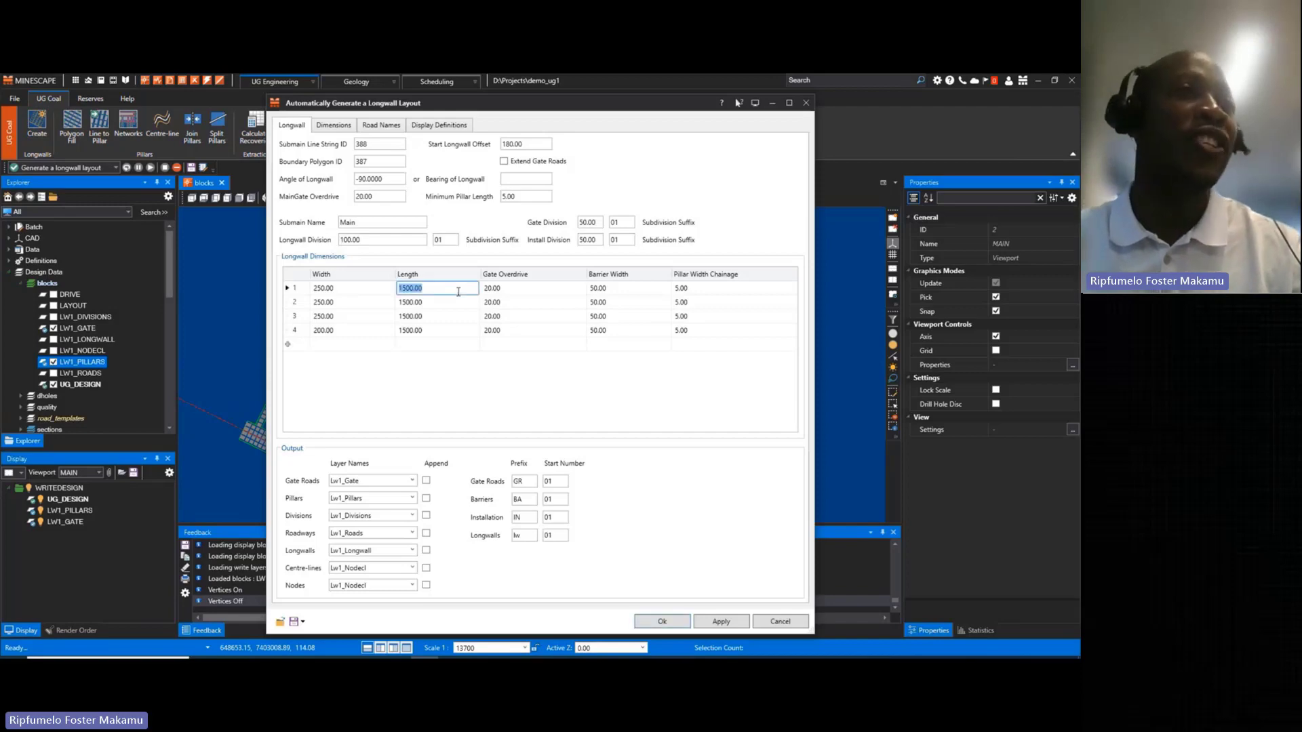
text(200)
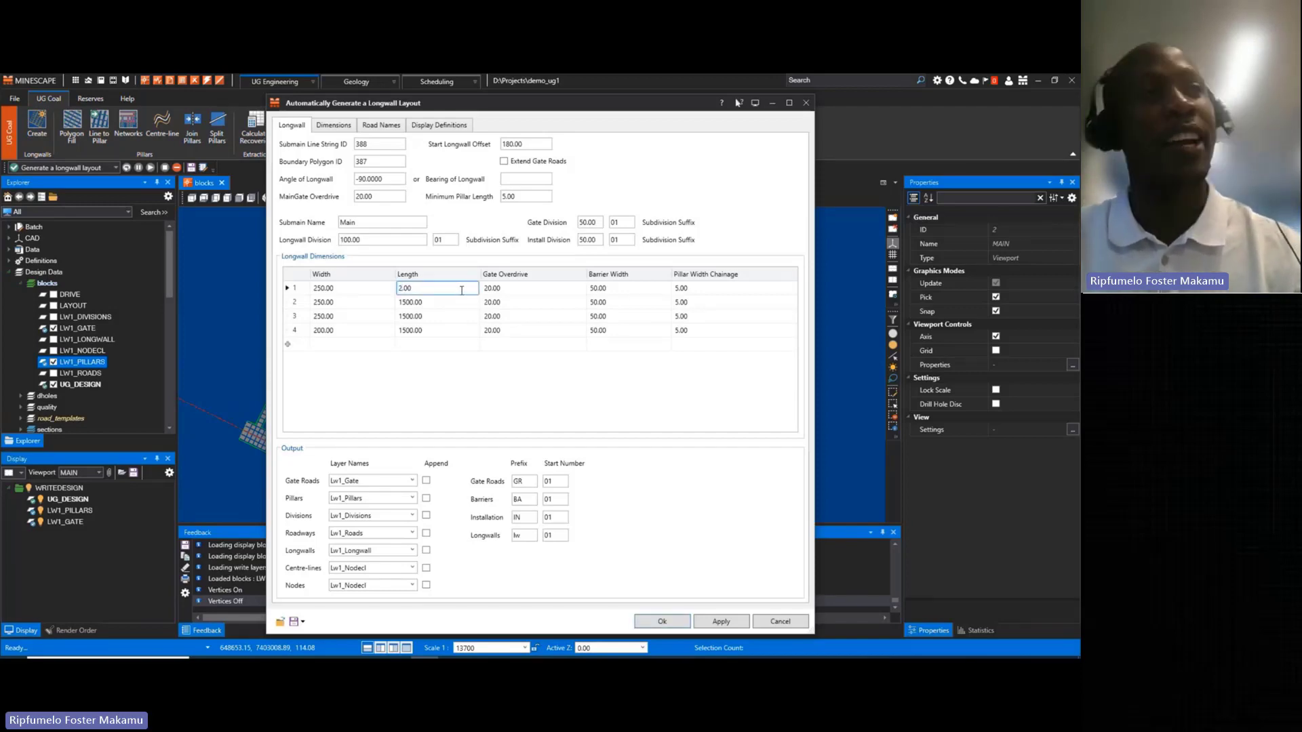
text(500)
click(441, 302)
text(2)
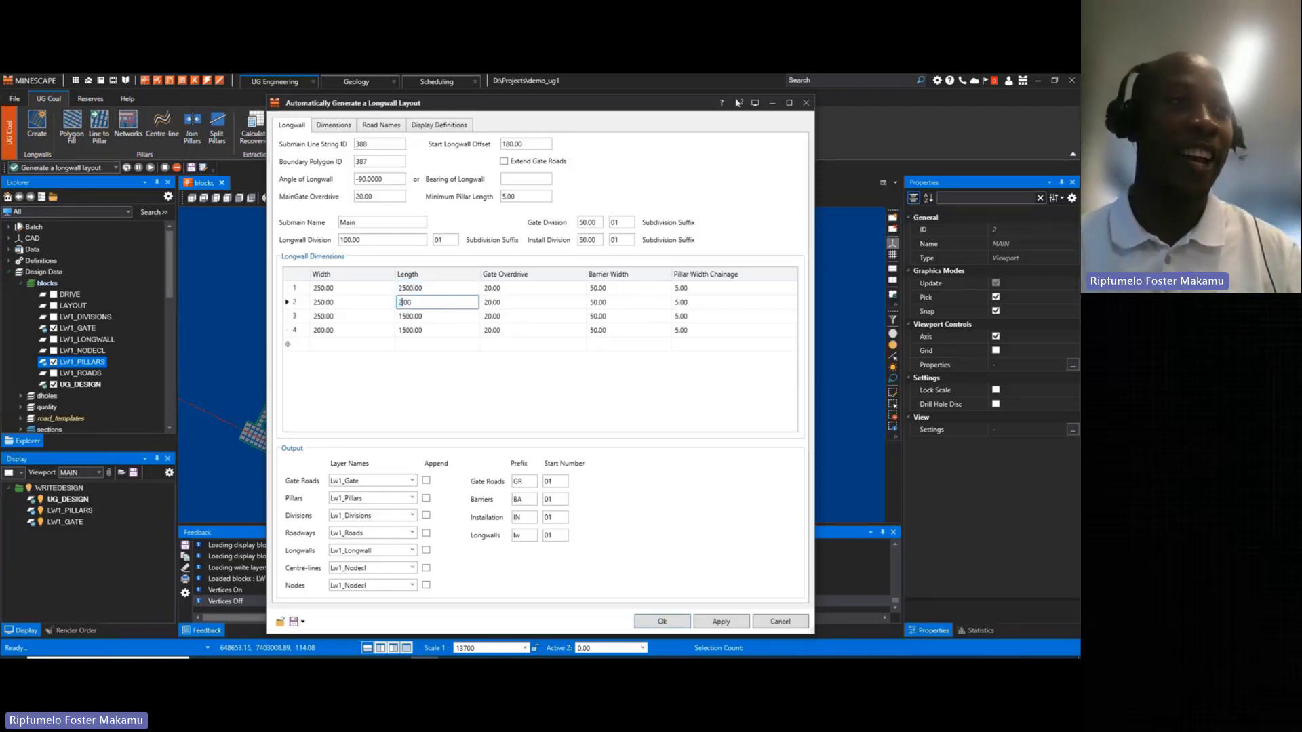
text(500.00)
click(437, 315)
text(2500)
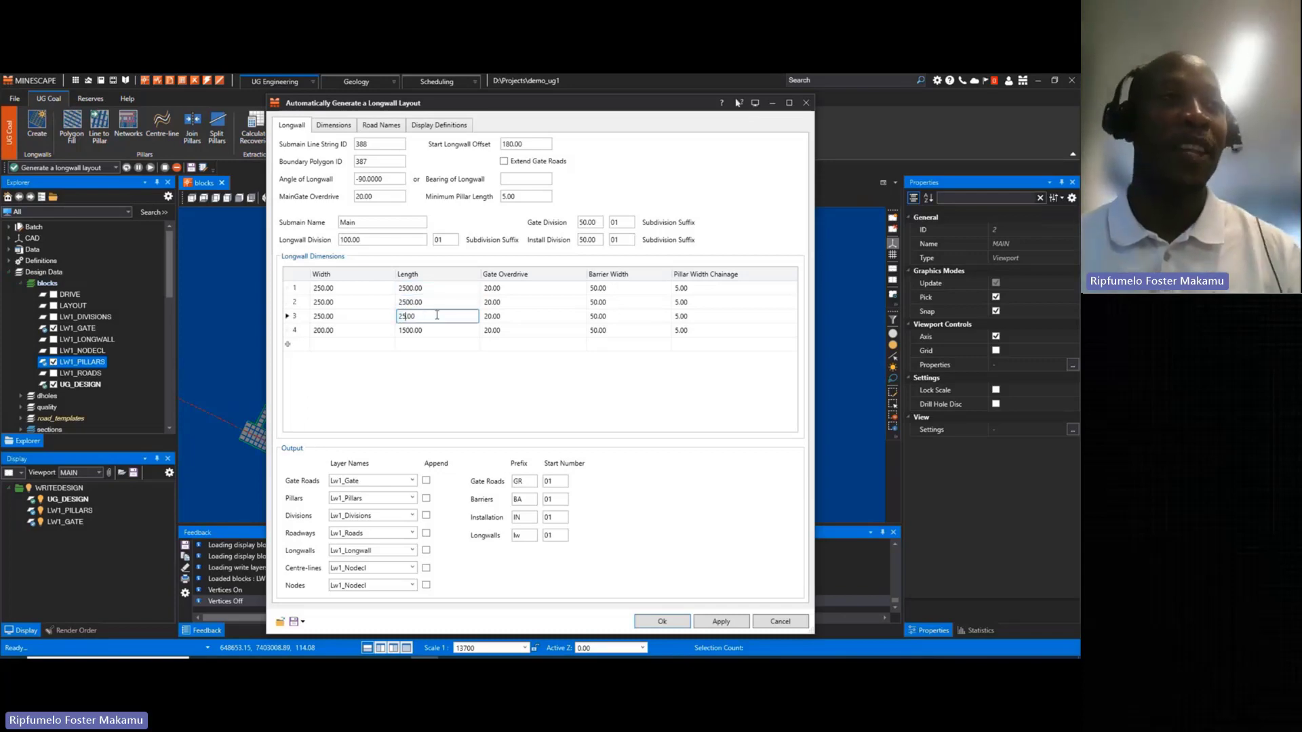
click(434, 330)
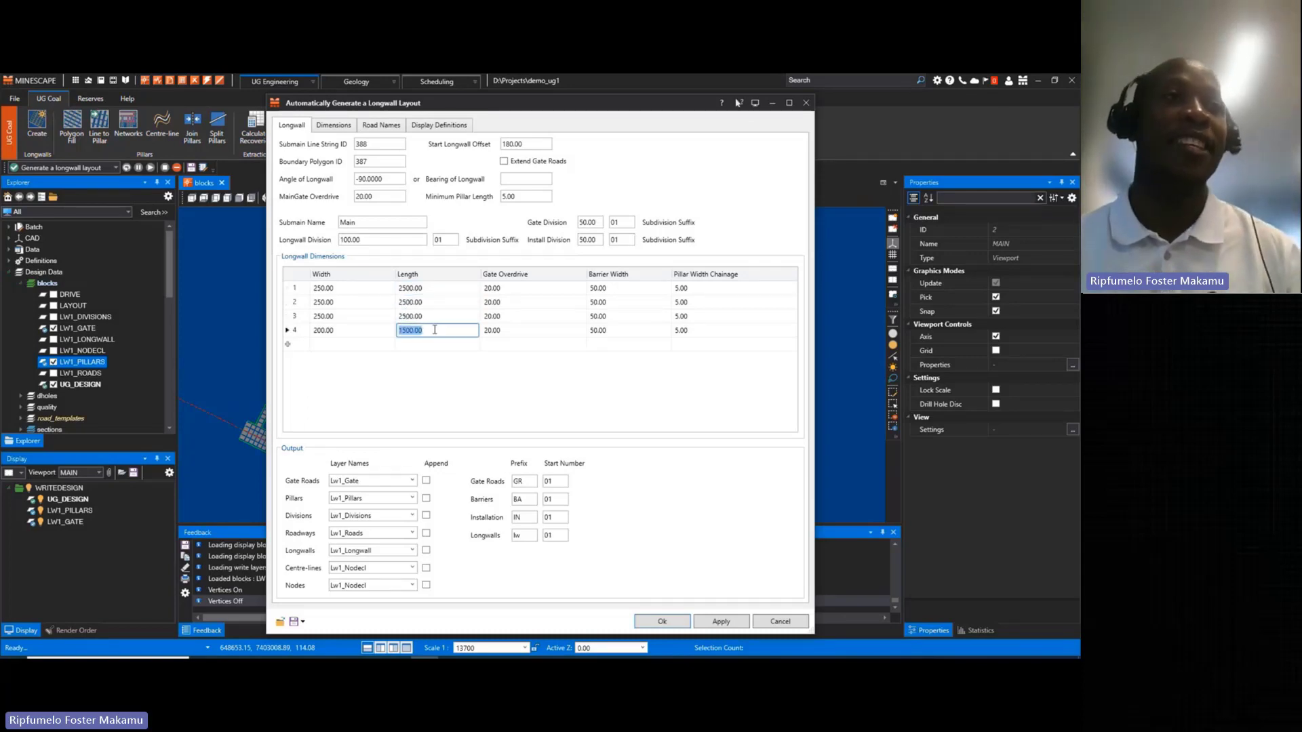
text(3000)
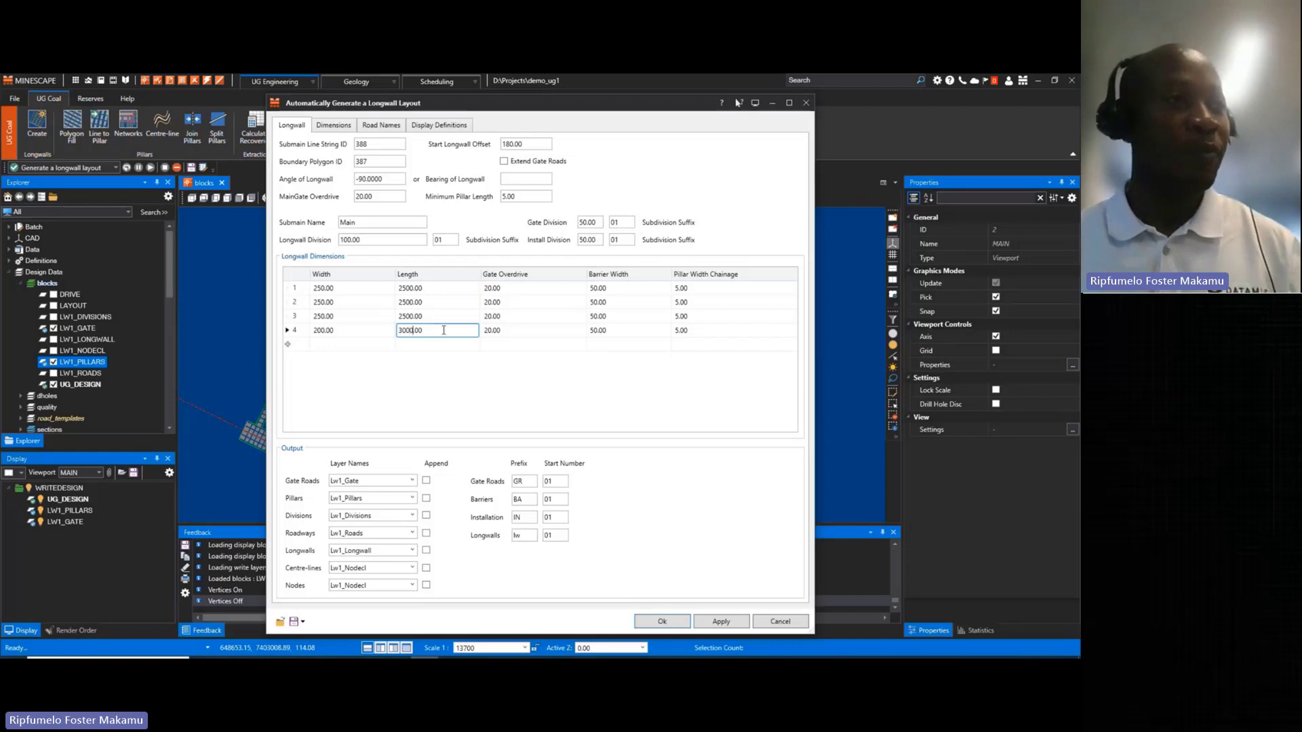
- Review the mains' roadway heading and pillar dimensions, and regenerate the longwall layout with the changed panel lengths
click(334, 126)
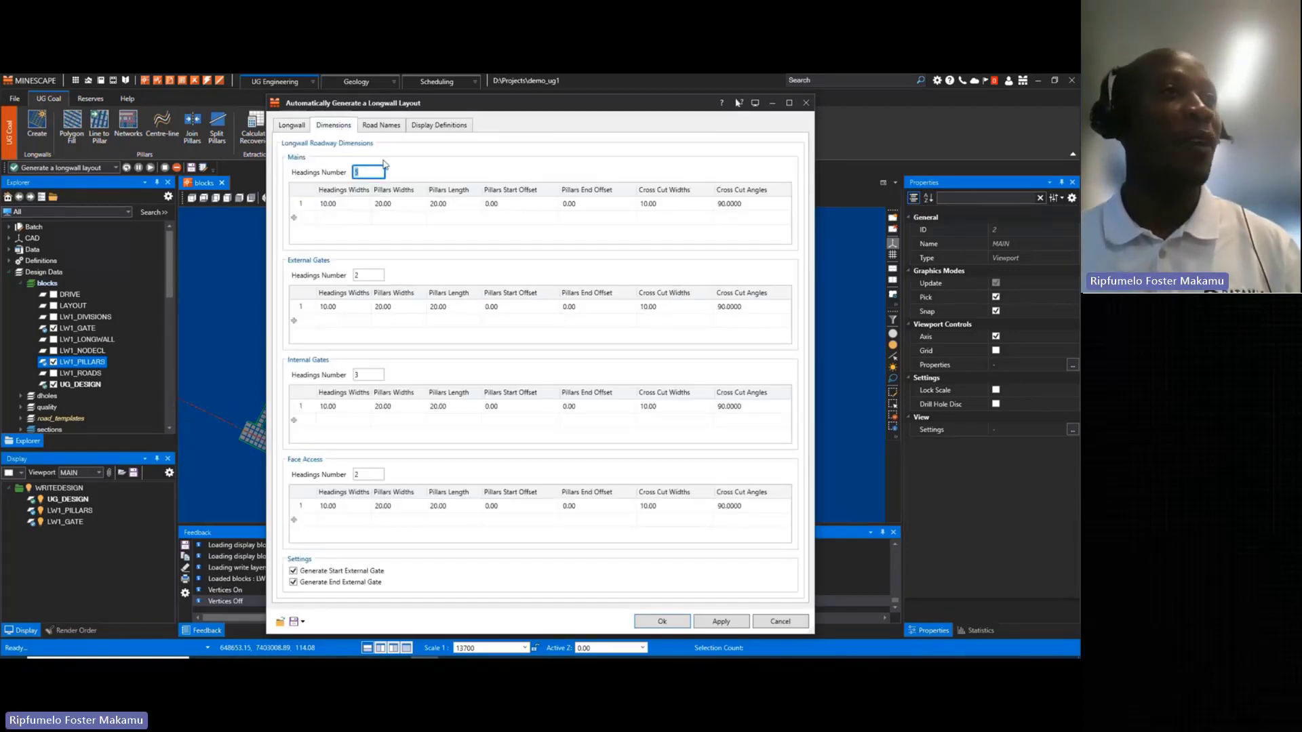
click(399, 203)
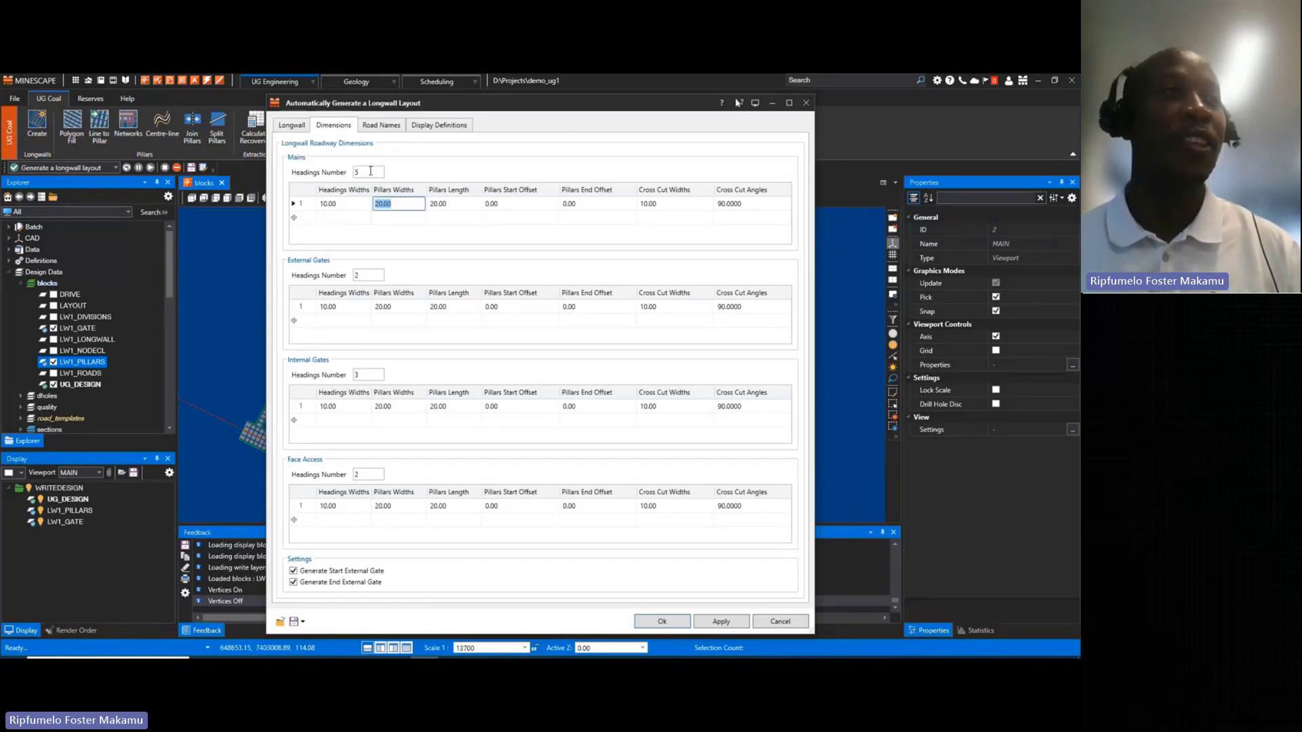
click(298, 129)
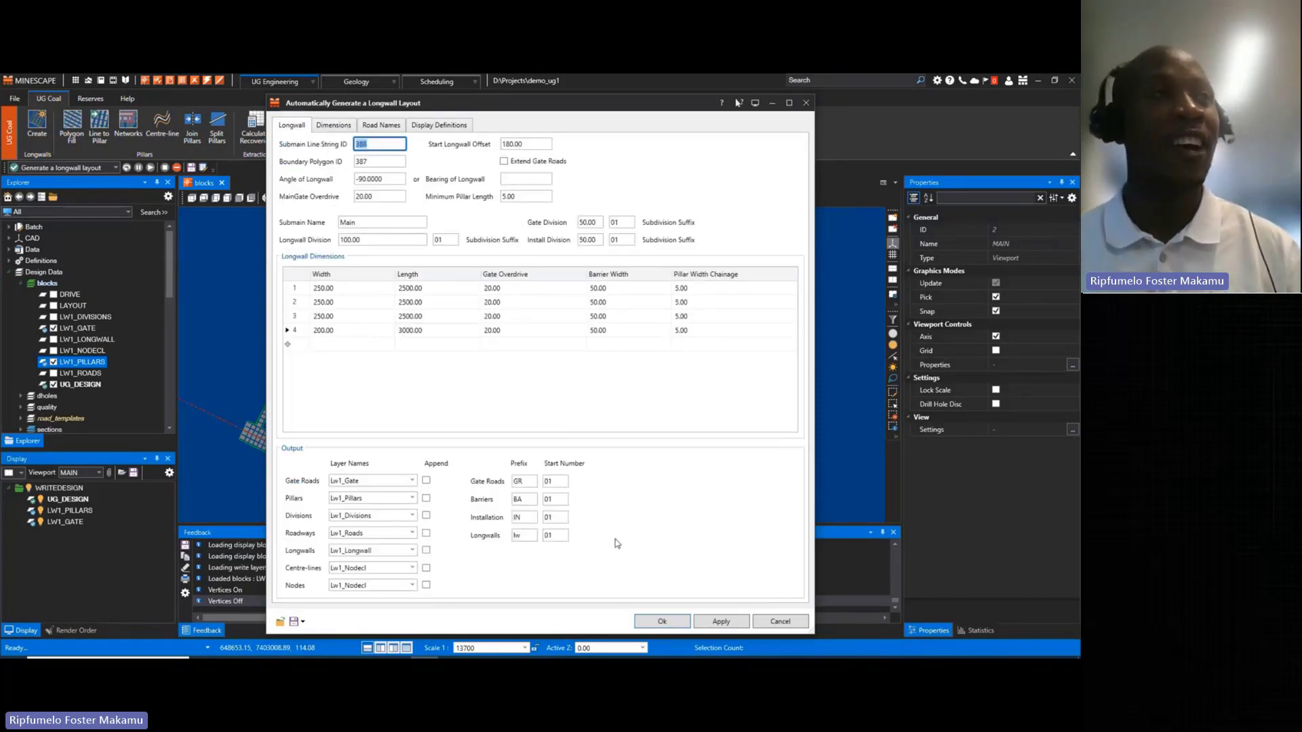
click(671, 621)
scroll(537, 364, down, 3)
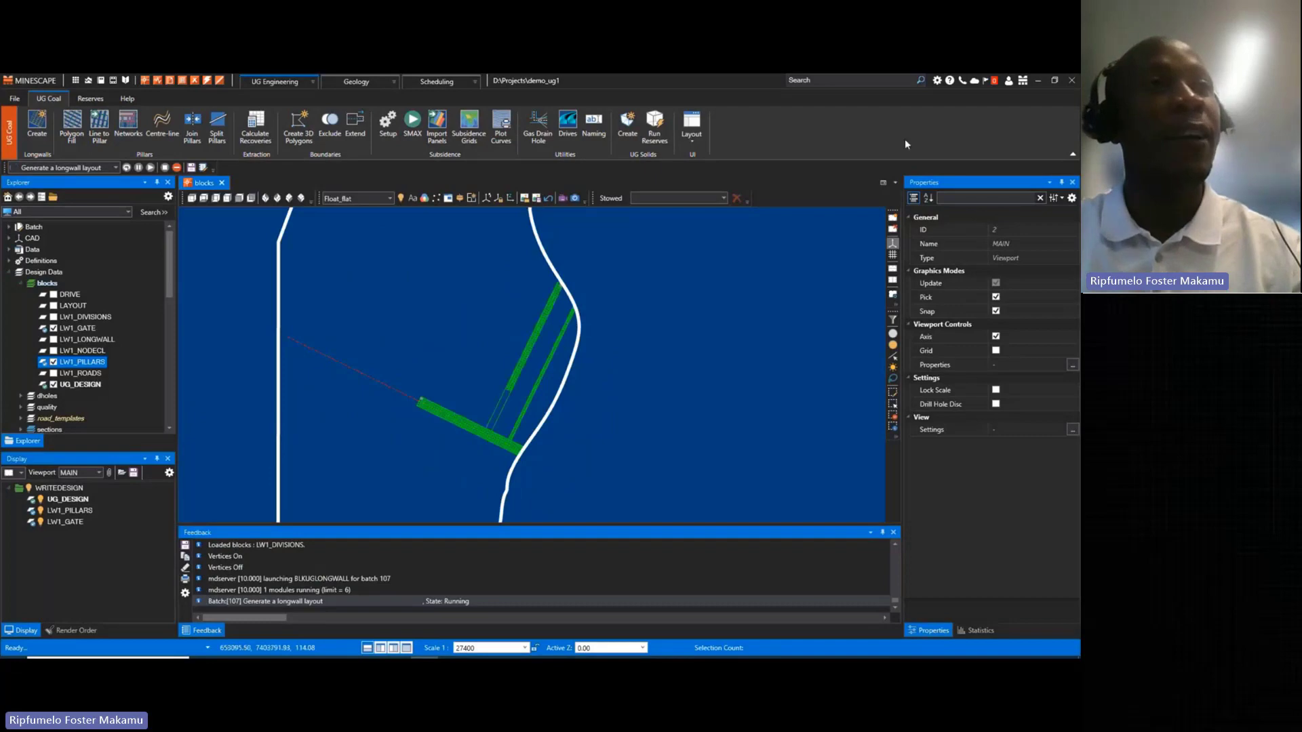
- Examine the regenerated longwall layout from the face accesses at the panels' far ends back to the mains and block boundary
scroll(423, 267, up, 3)
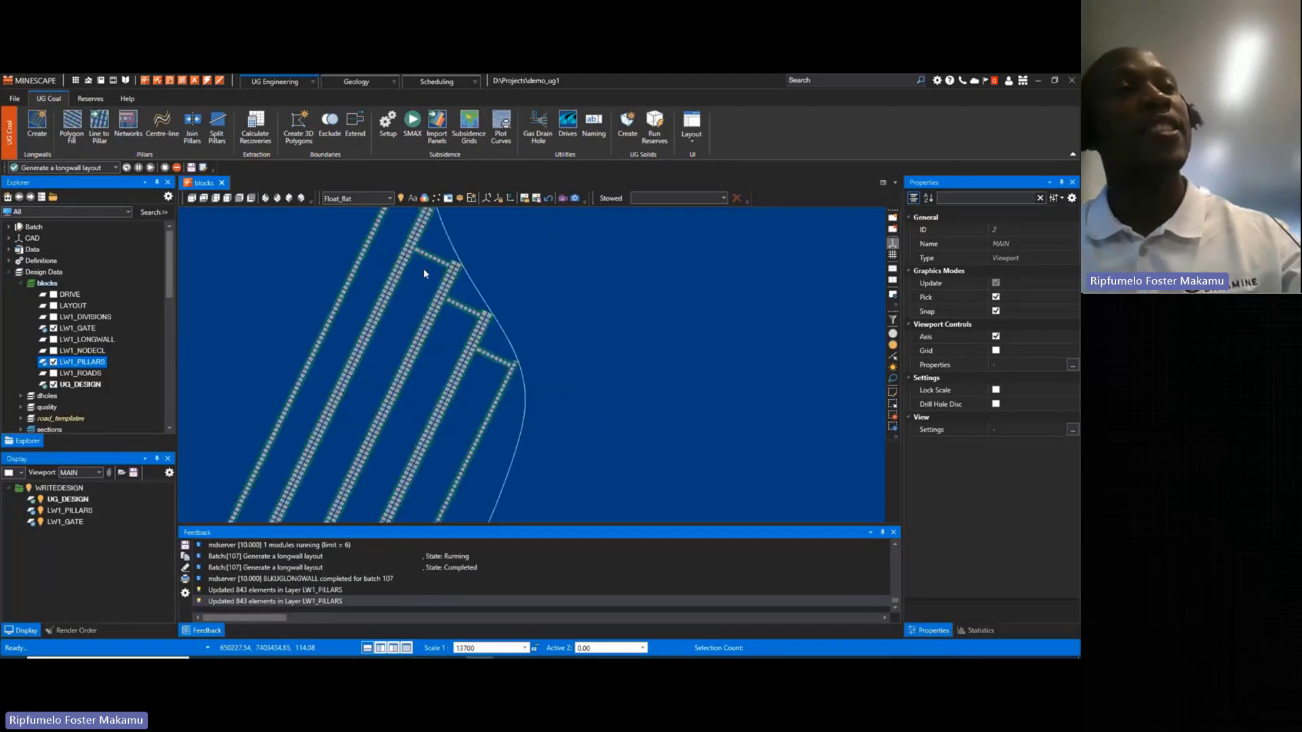
scroll(501, 320, down, 3)
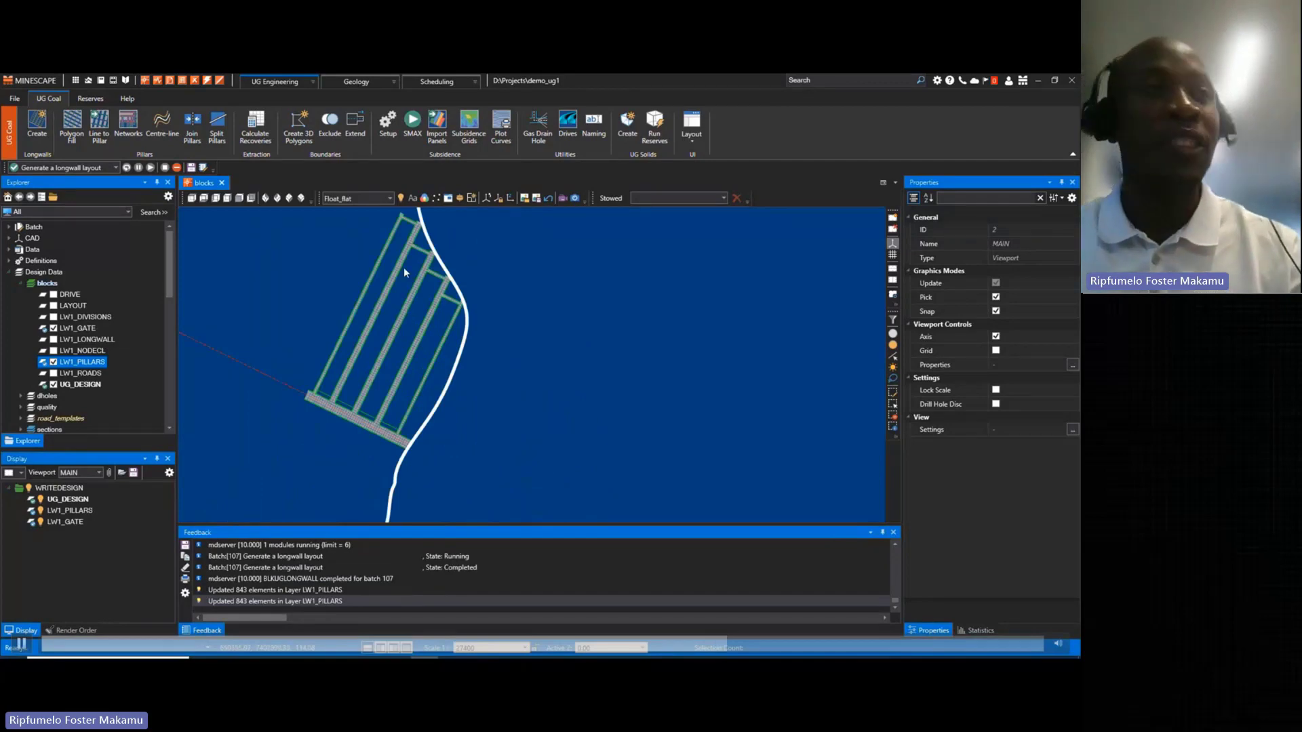
middle_drag(401, 265, 384, 282)
scroll(434, 316, up, 3)
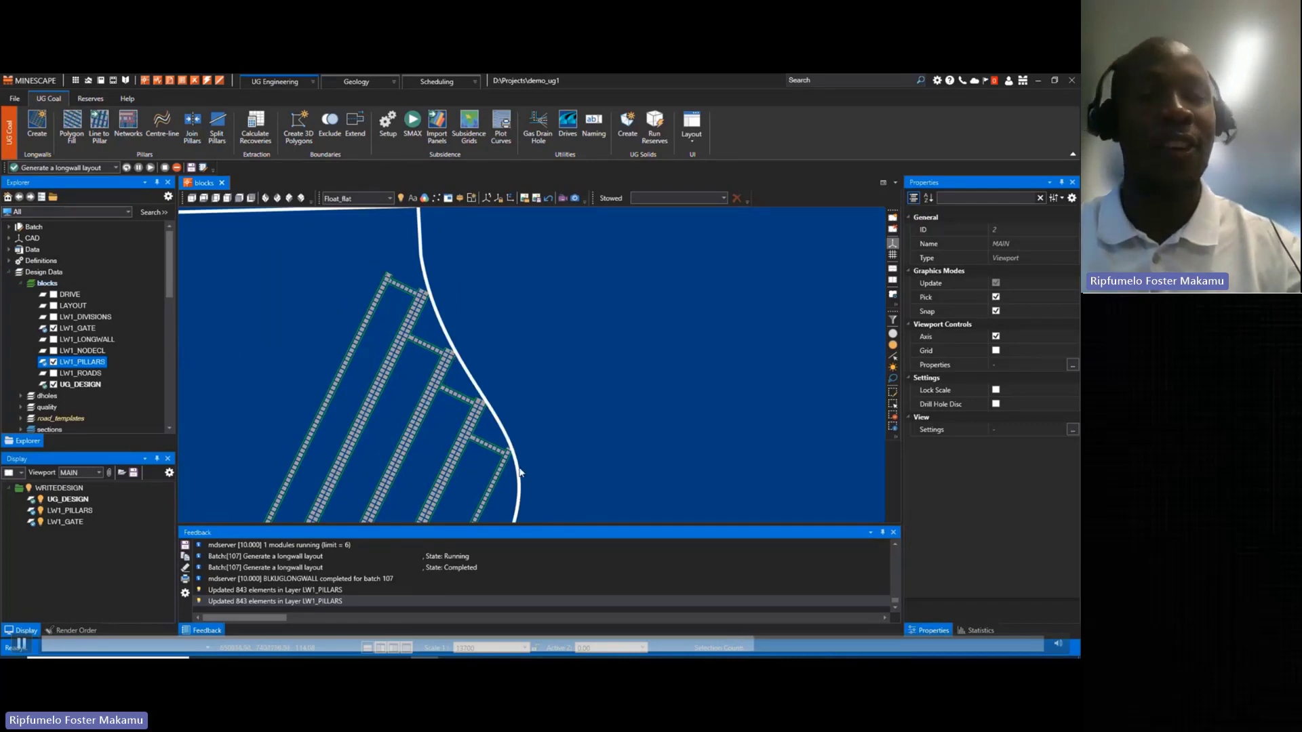
scroll(520, 473, down, 3)
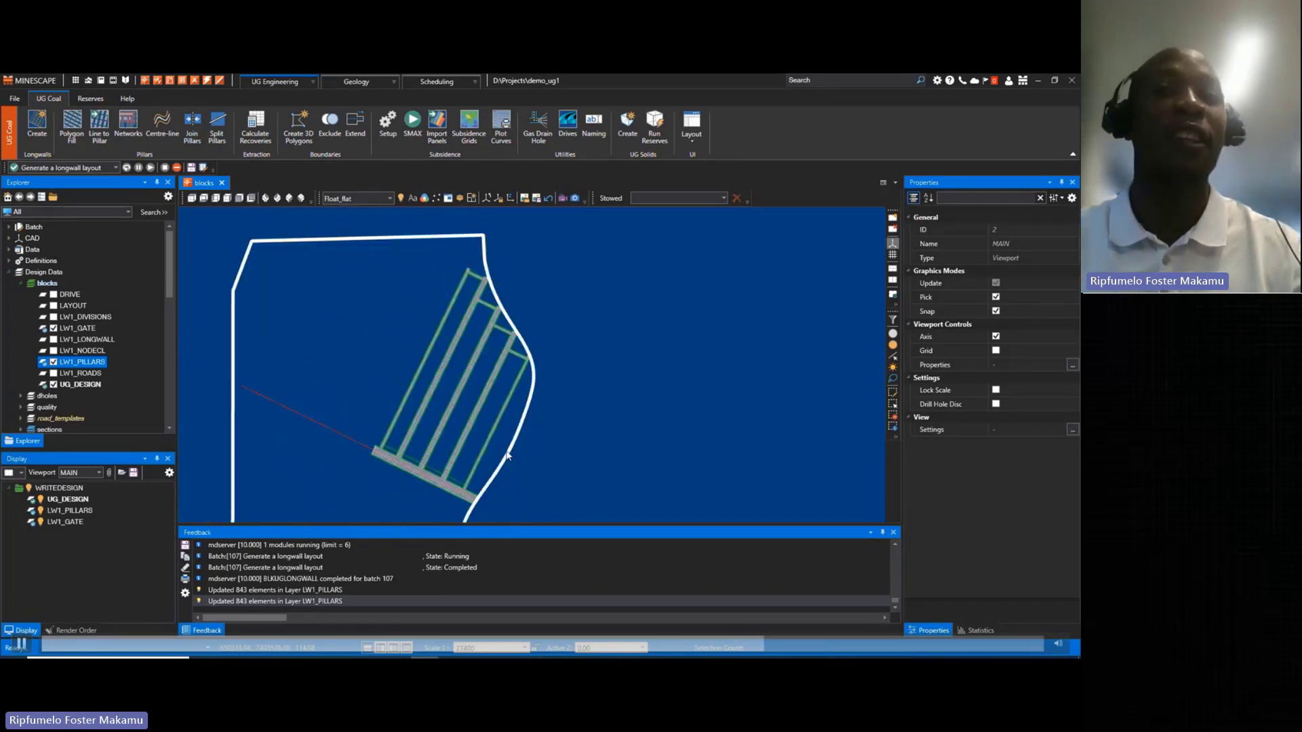
scroll(508, 456, up, 6)
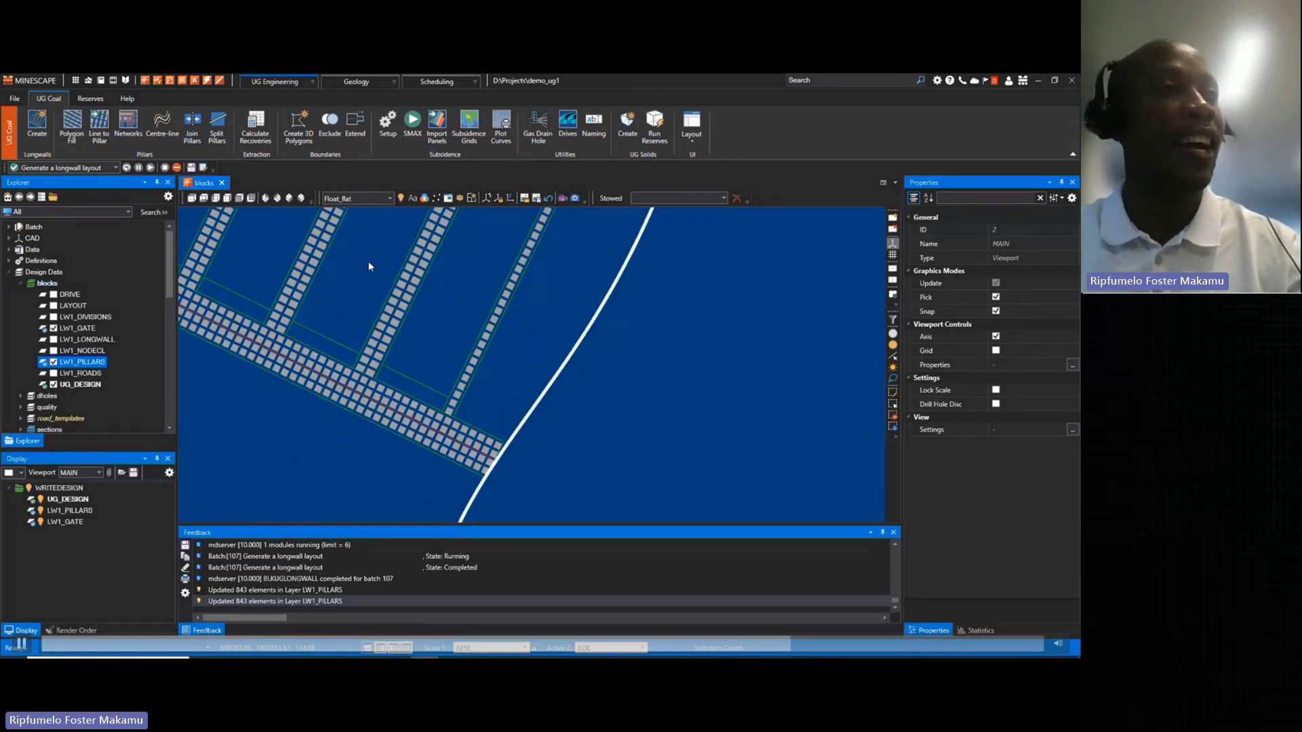
scroll(368, 261, down, 3)
middle_drag(453, 356, 448, 377)
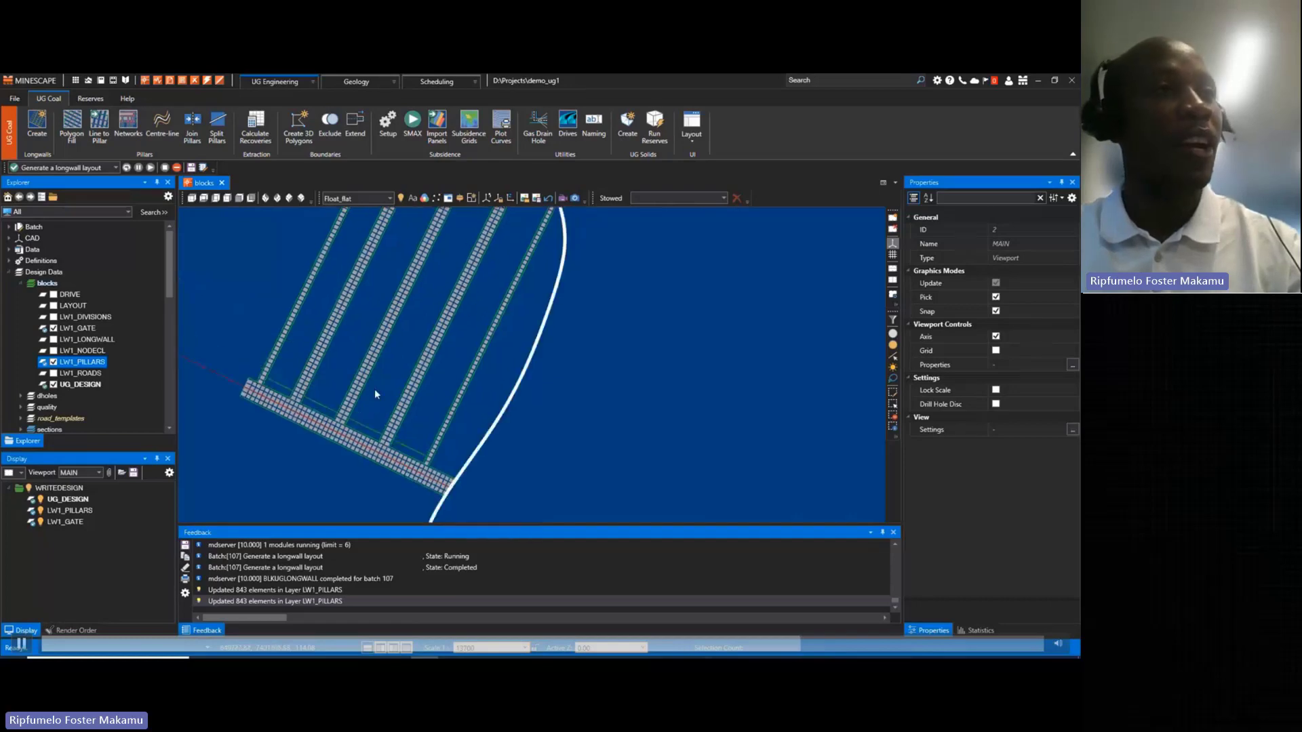
middle_drag(547, 324, 577, 345)
scroll(576, 345, down, 2)
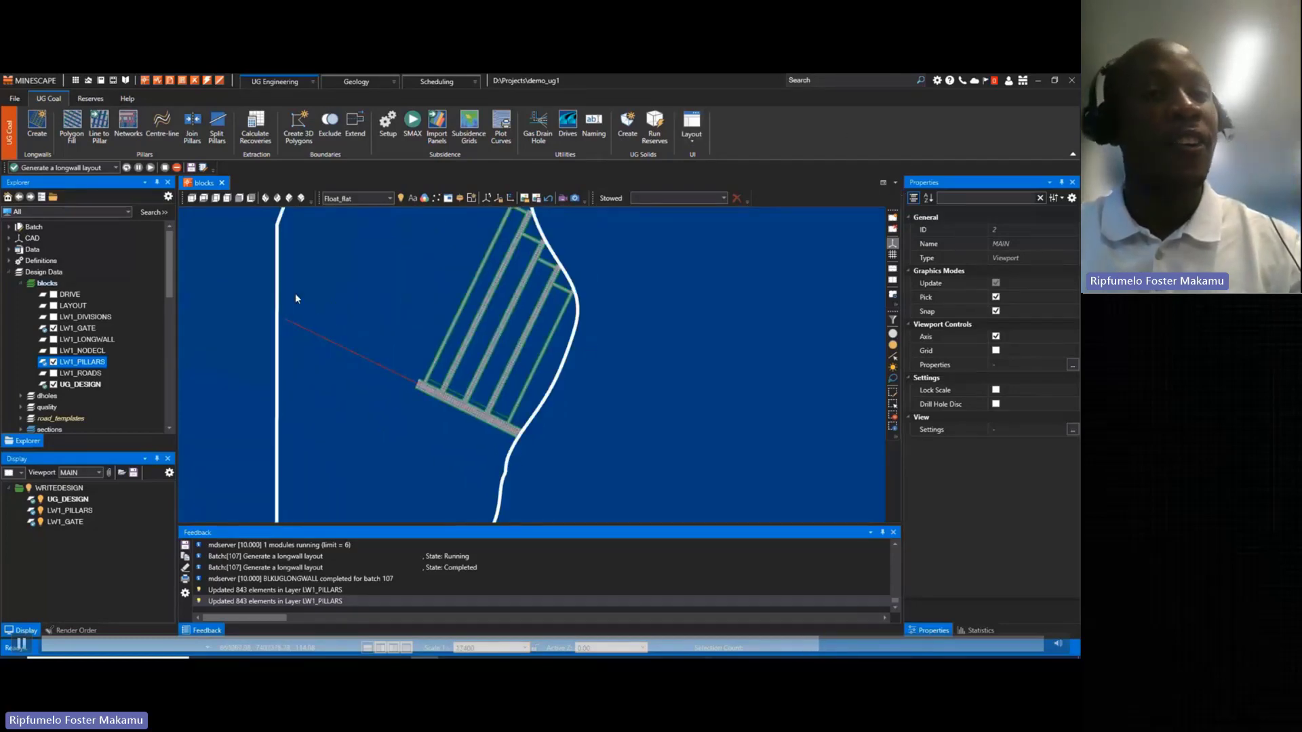
scroll(518, 434, up, 4)
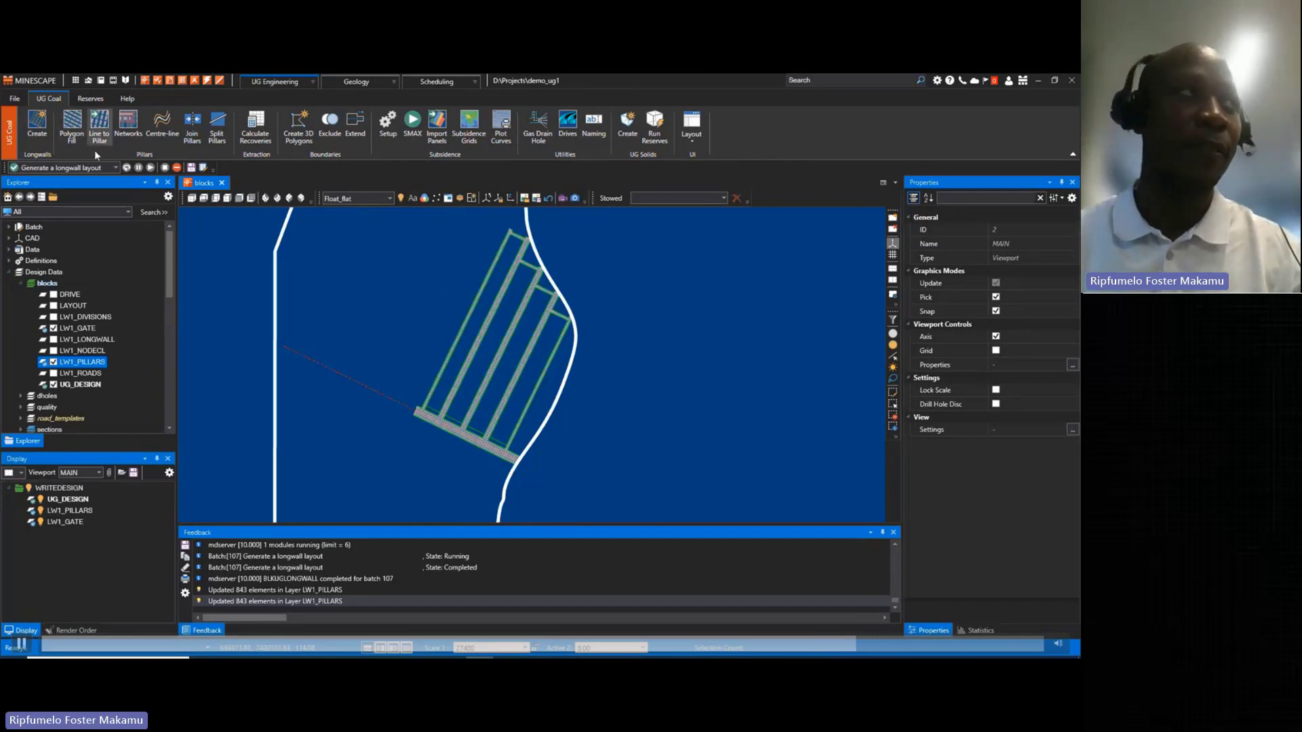
key(Right)
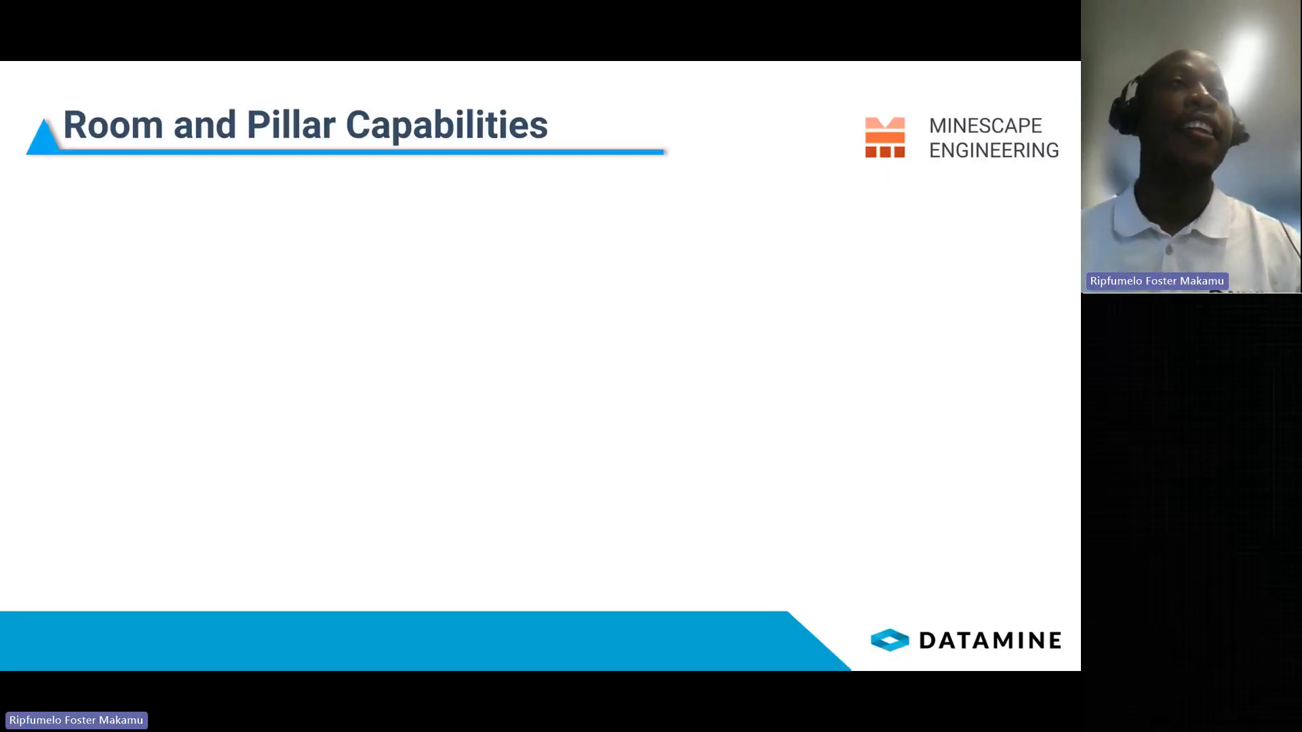
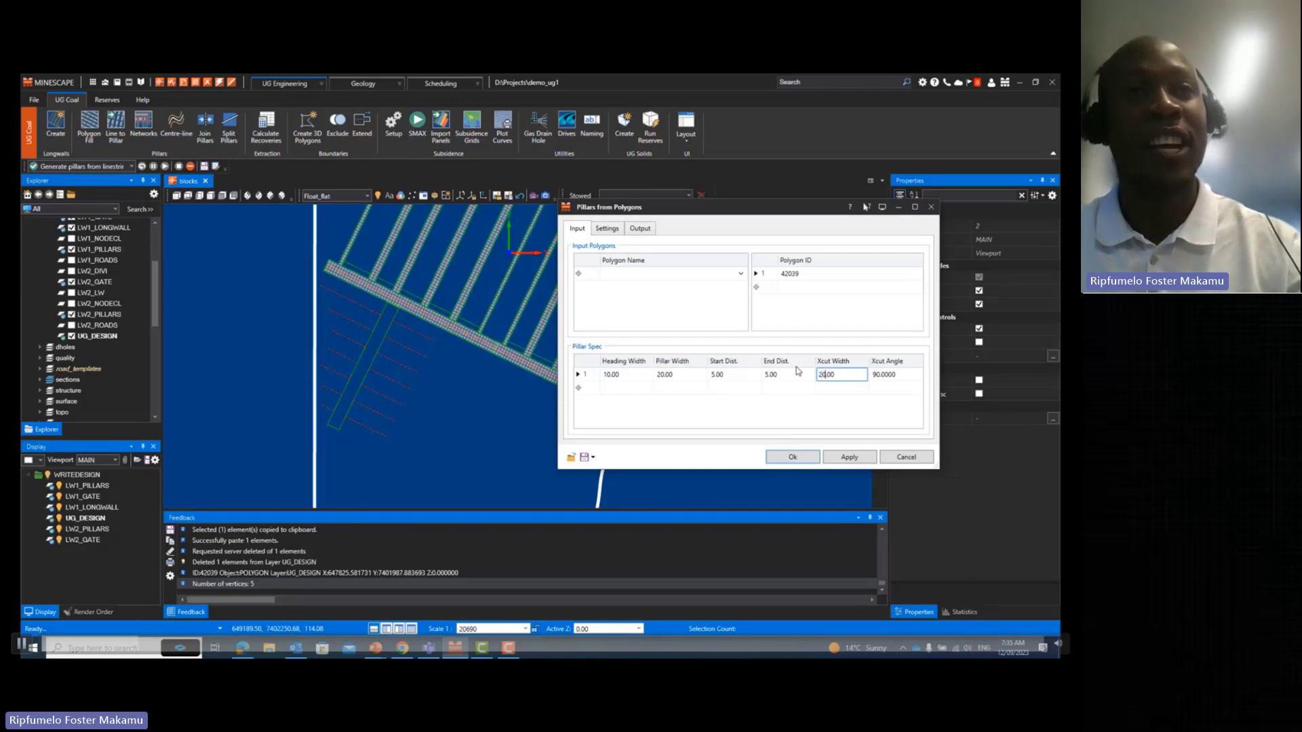
- Set the cross-cut width to 100 in the polygon's pillar specification and the number of headings to 5
text(1)
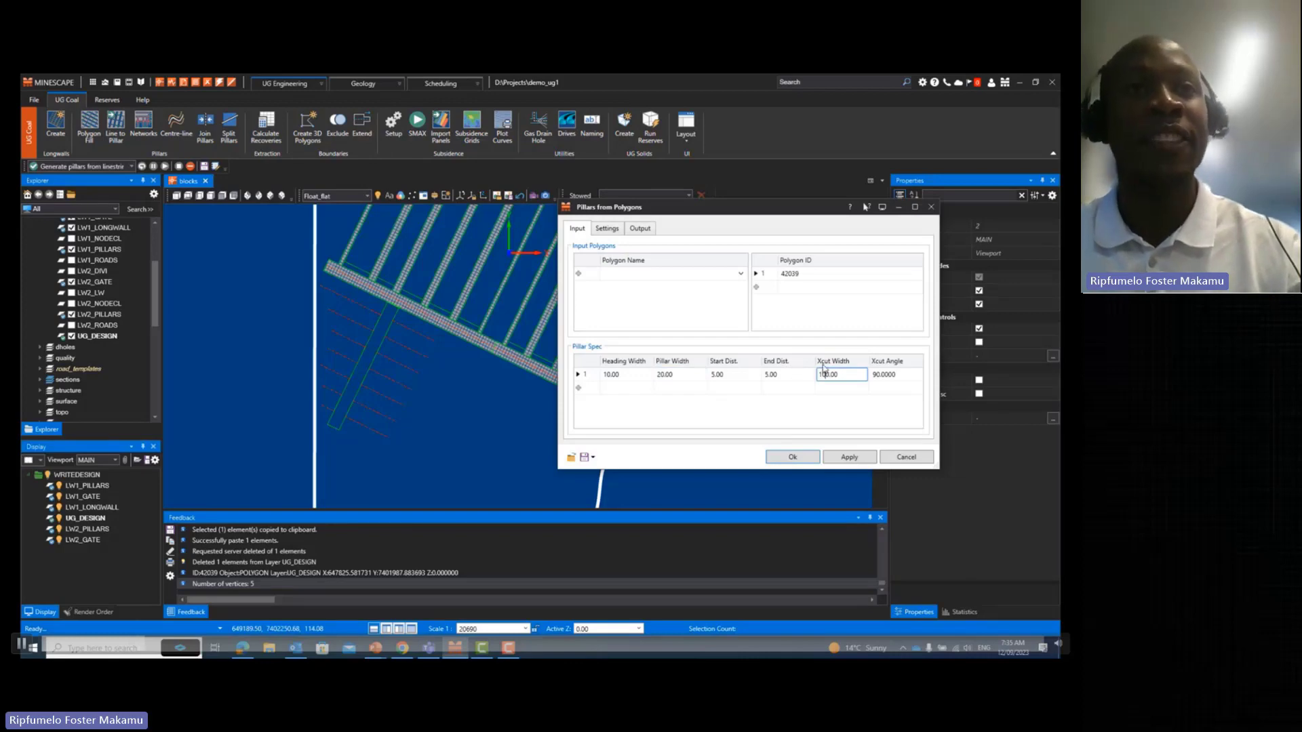
click(776, 377)
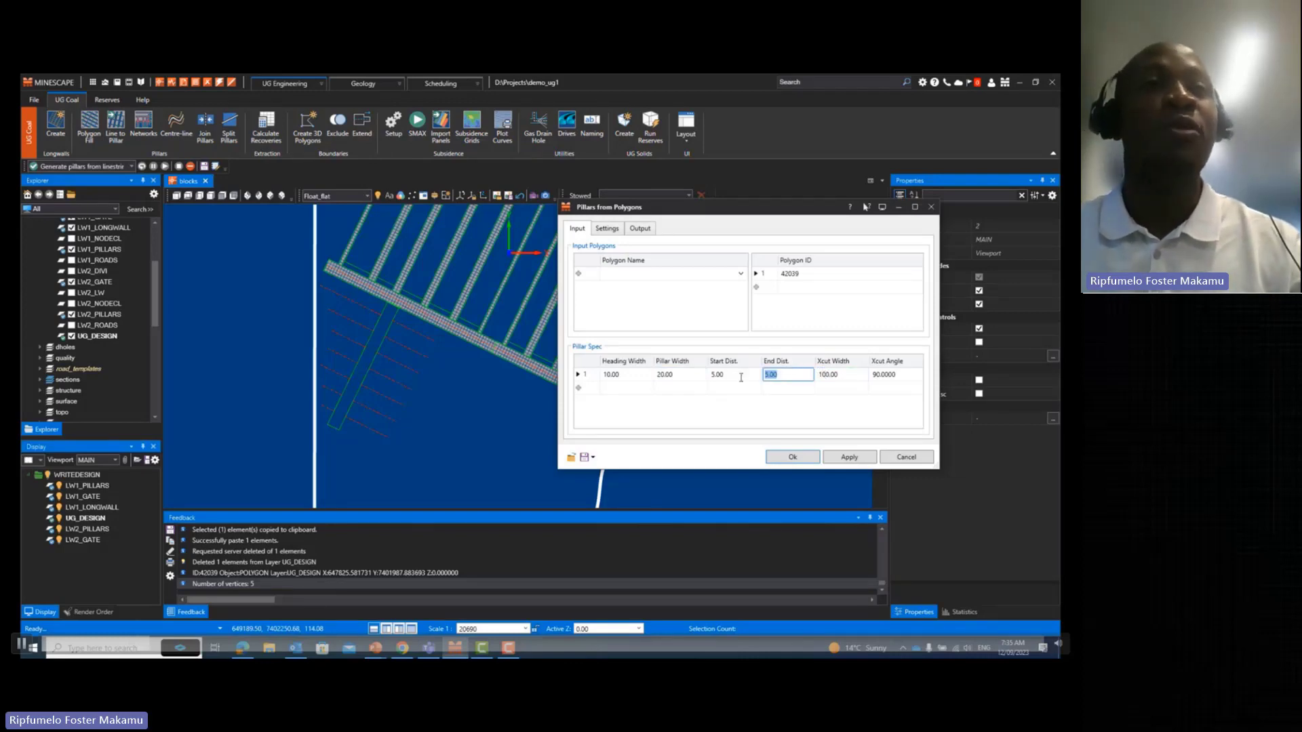
click(607, 229)
click(671, 261)
drag(671, 261, 631, 268)
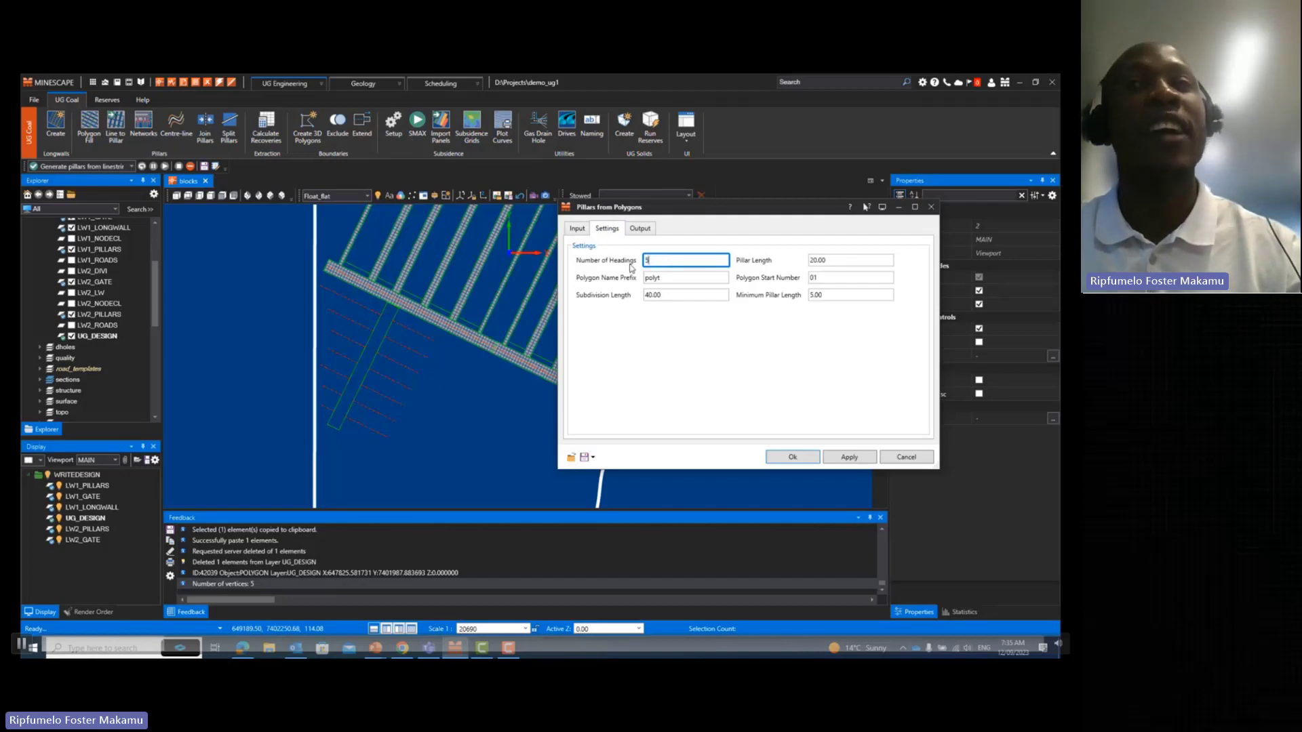
- Change the polygon name prefix to poly and set the subdivision length to 100
click(682, 278)
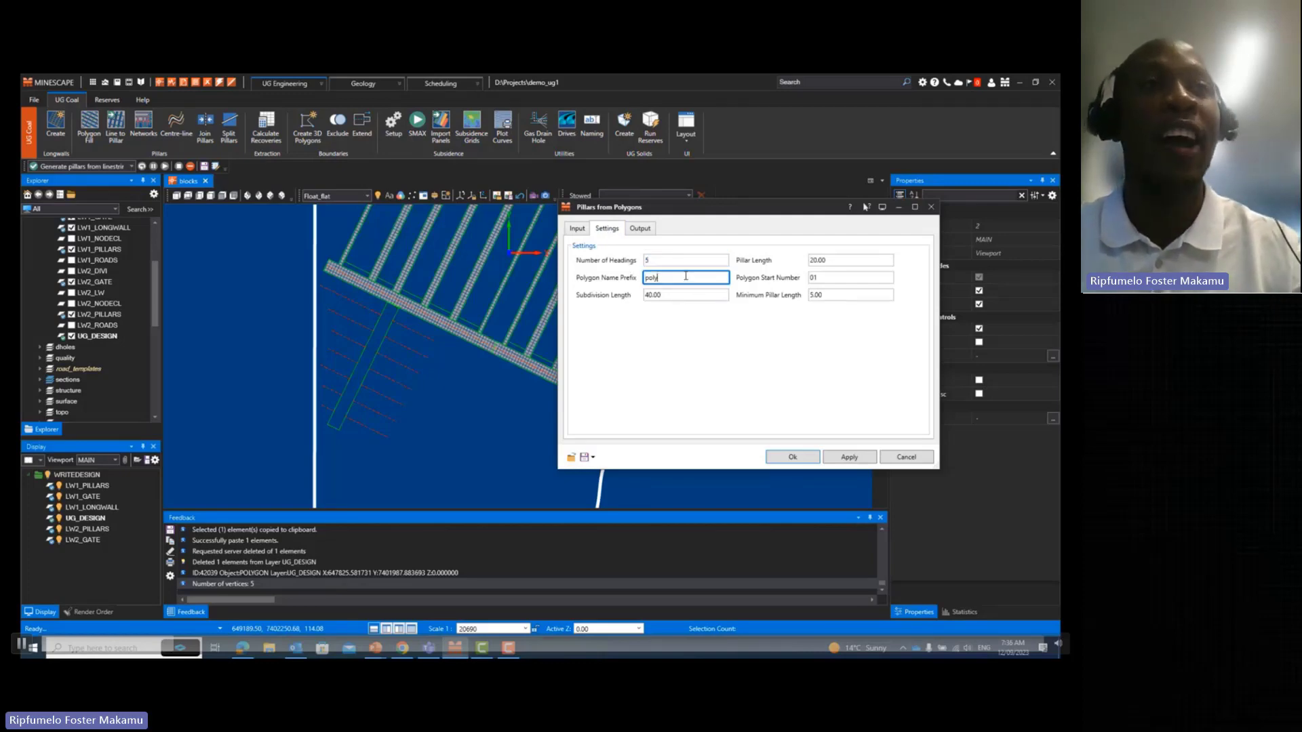
drag(678, 295, 600, 300)
text(1)
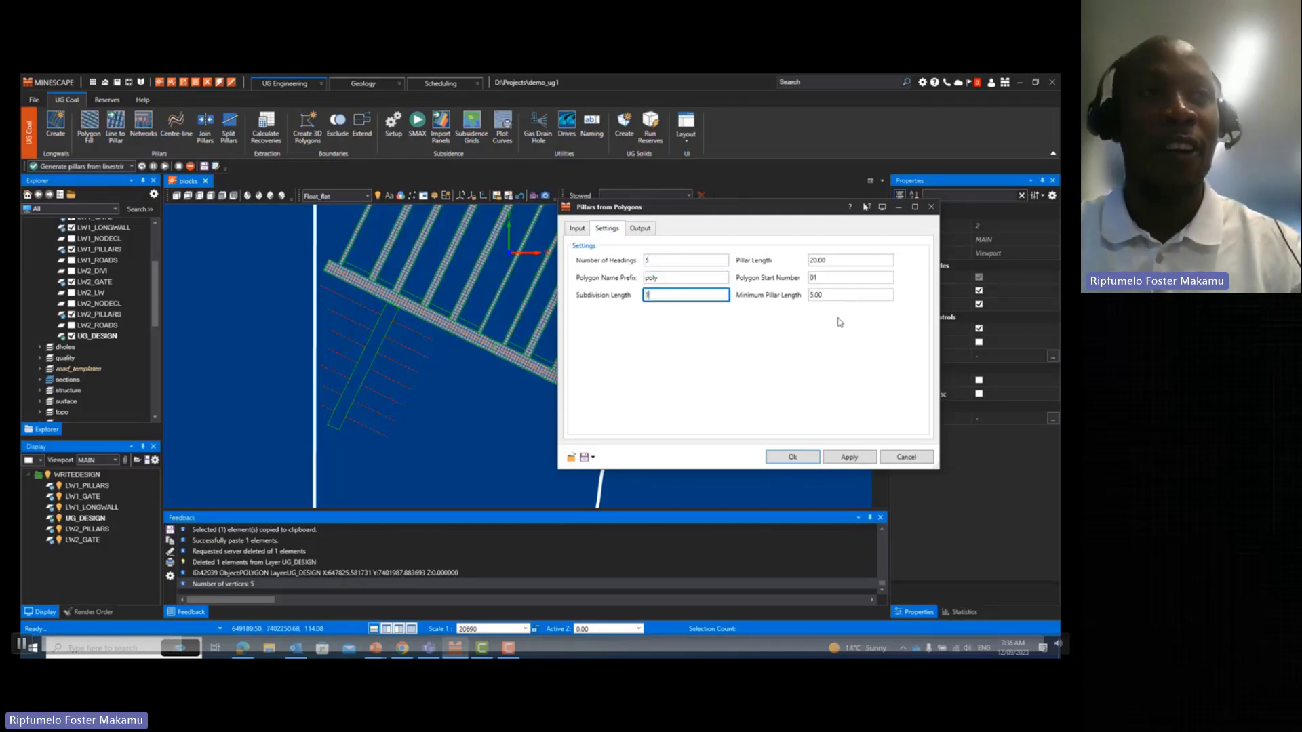
text(00)
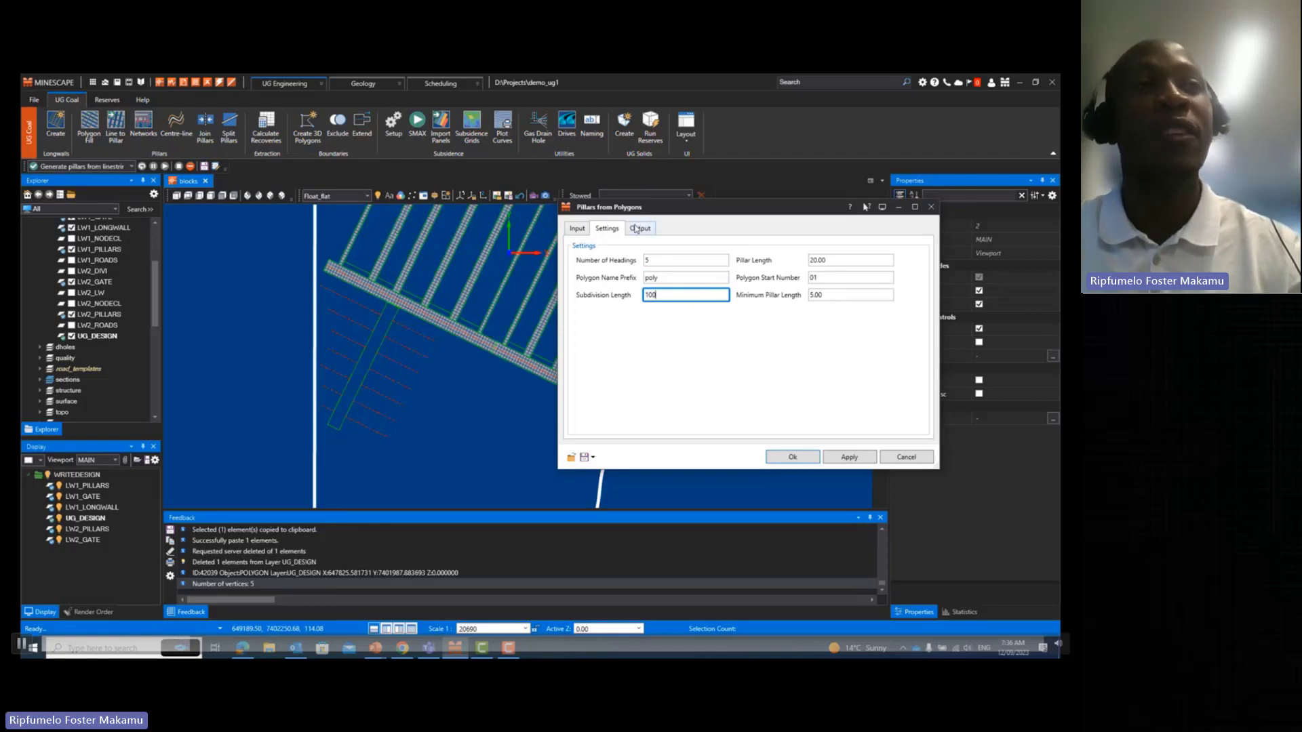
- Name the output layers Poly_Pillars, Poly_Cl, Poly_Nd and Poly_Sub, and generate the pillars inside the polygon
click(638, 227)
drag(638, 278, 564, 288)
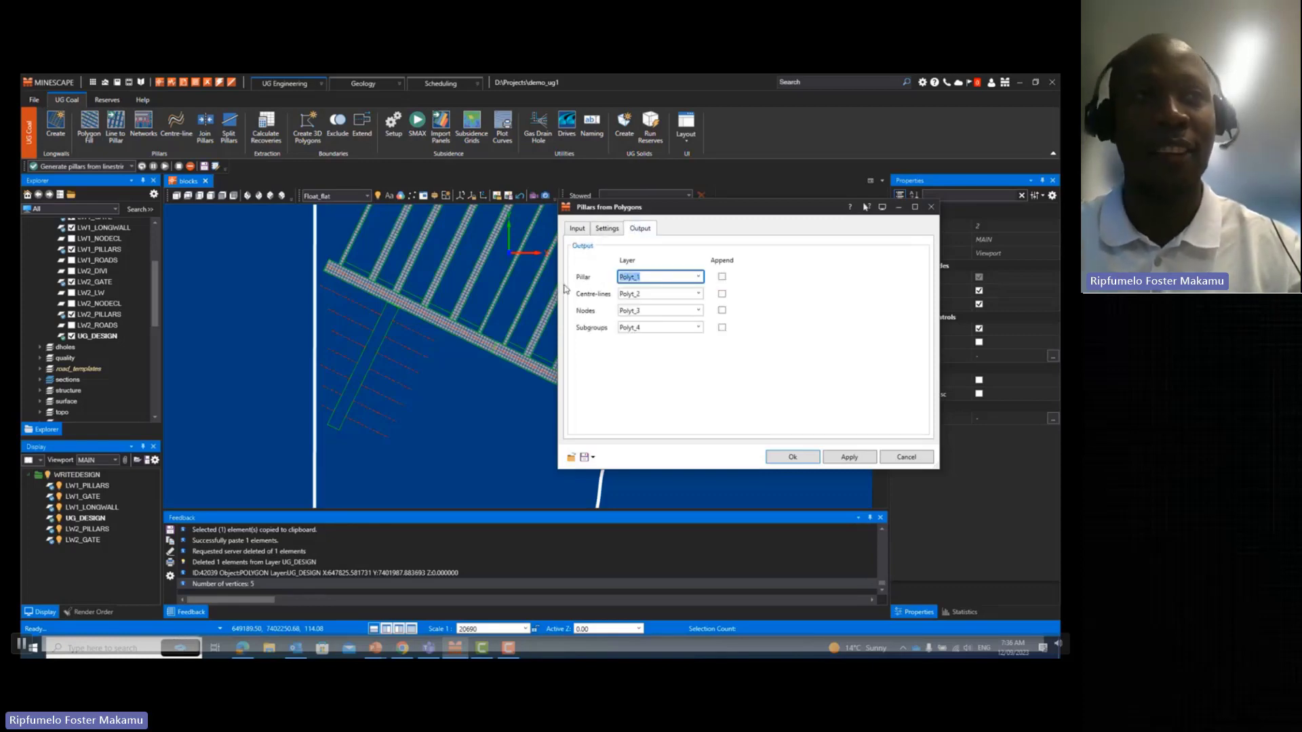
text(p)
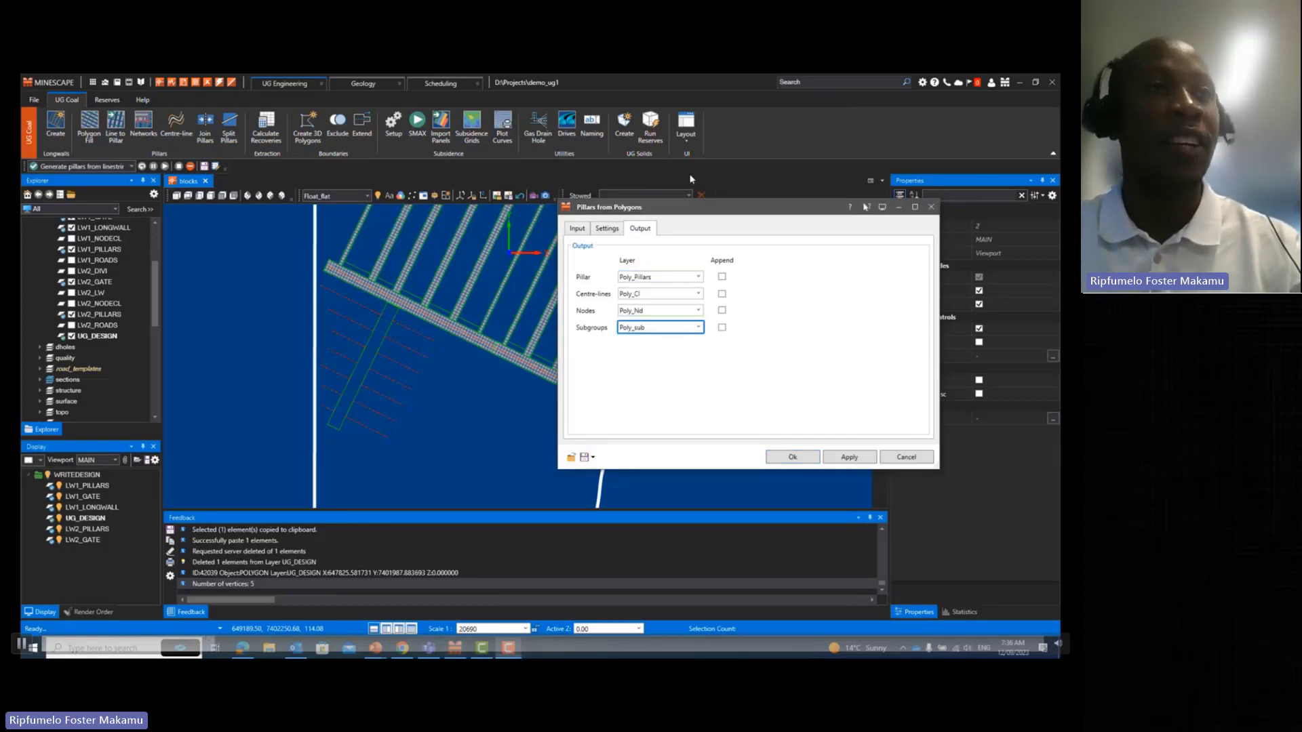
click(850, 457)
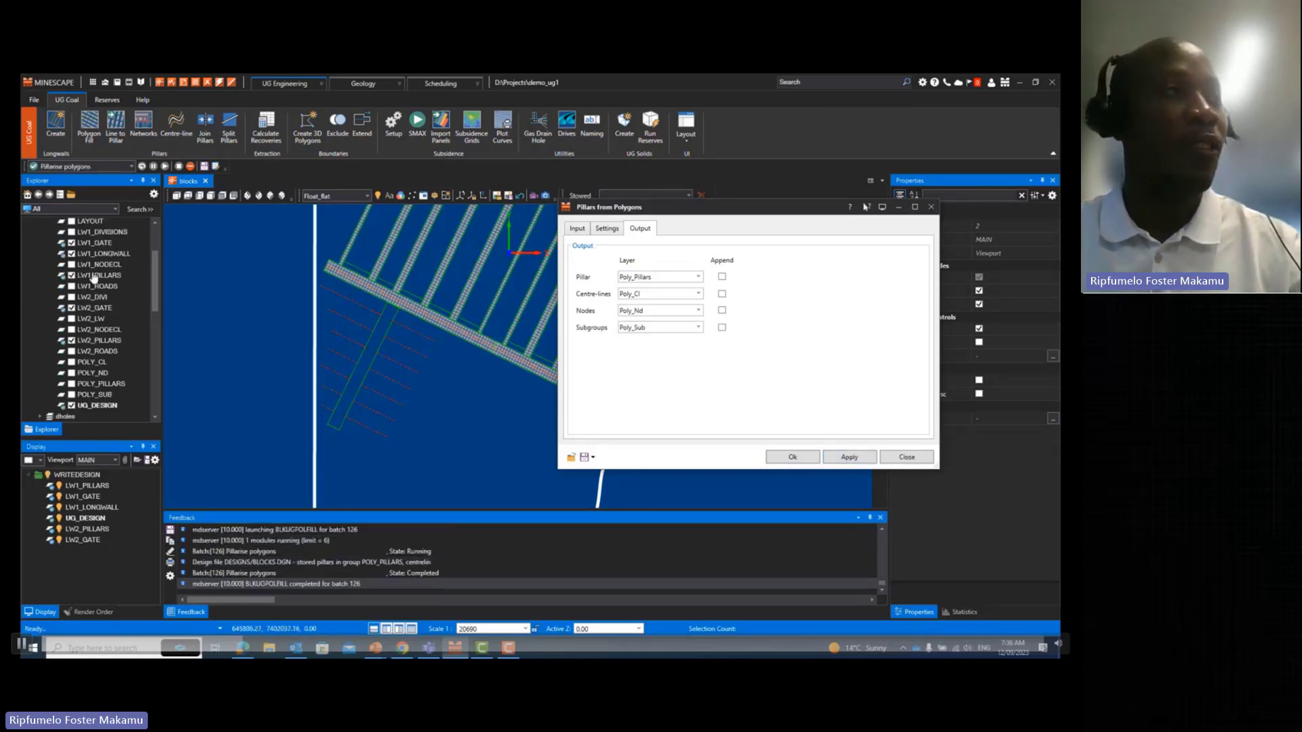
scroll(94, 288, up, 2)
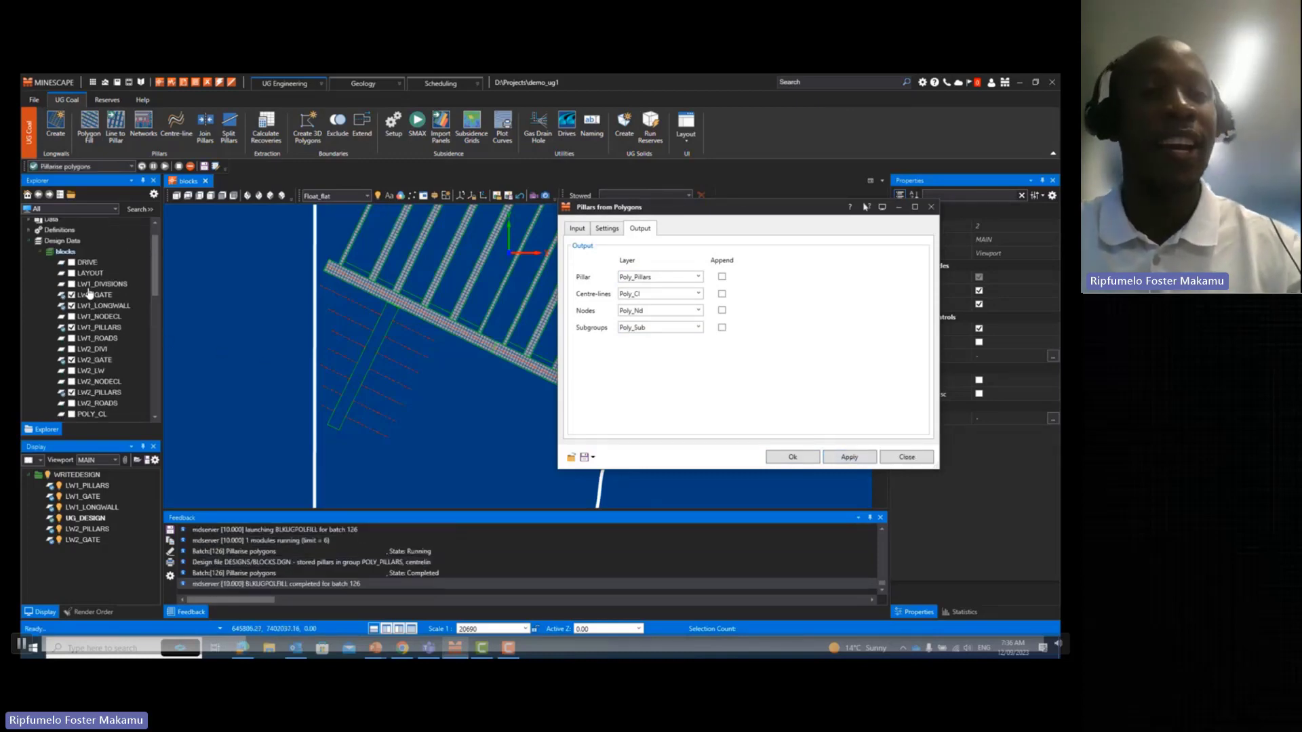
click(907, 457)
- Display the POLY_PILLARS and POLY_SUB layers and inspect the pillar spacing and subdivisions in the polygon off the mains
scroll(75, 332, down, 3)
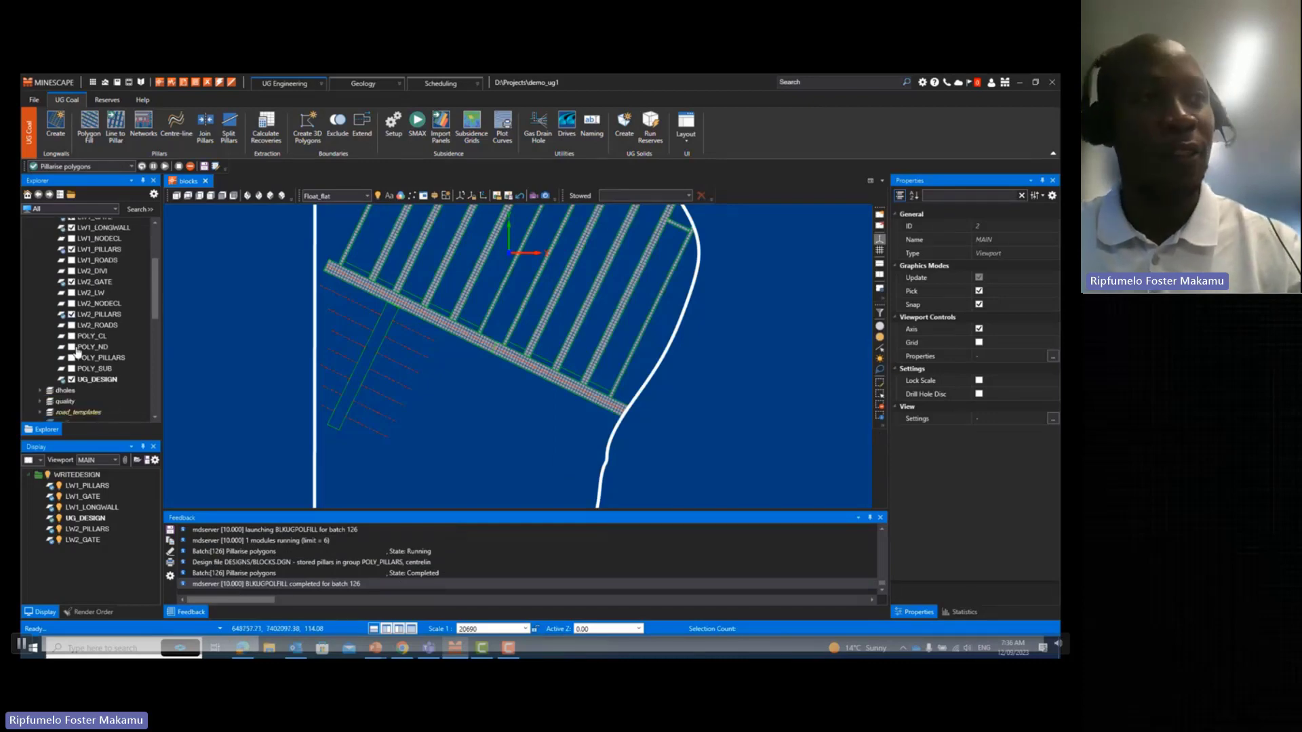
click(72, 358)
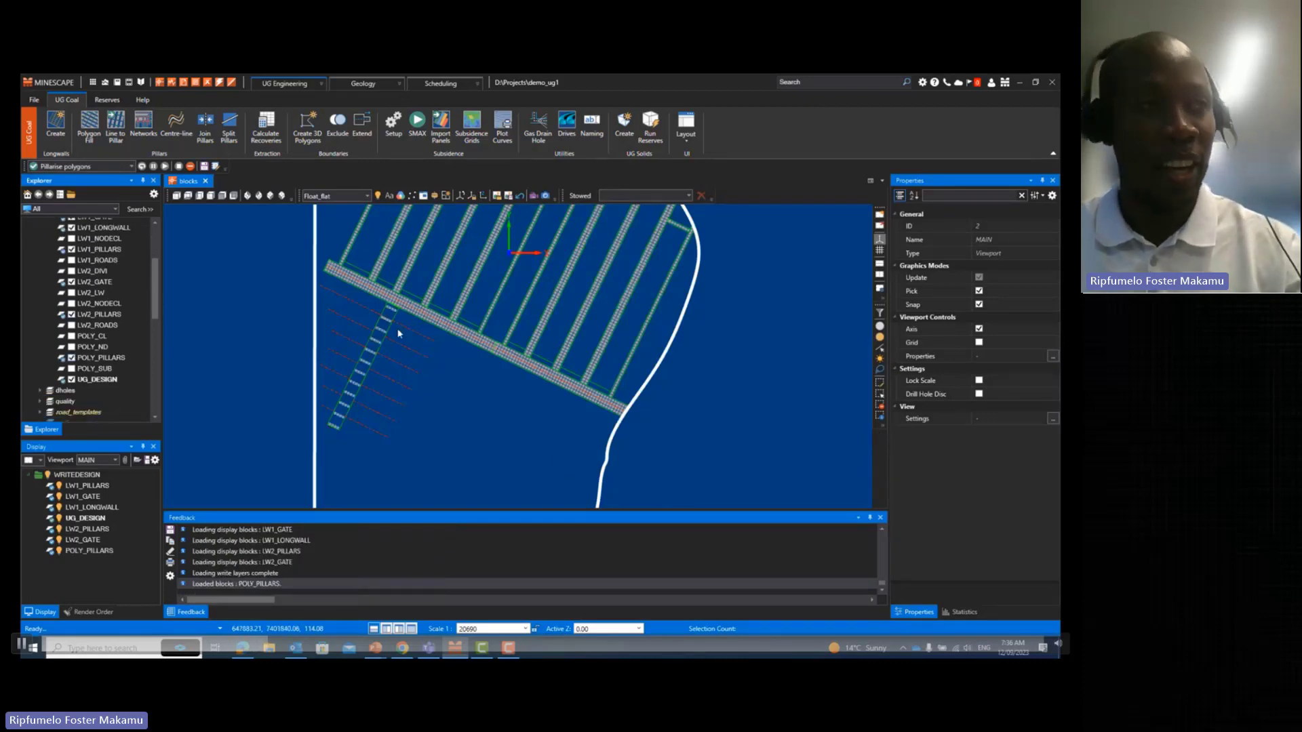
scroll(284, 352, up, 2)
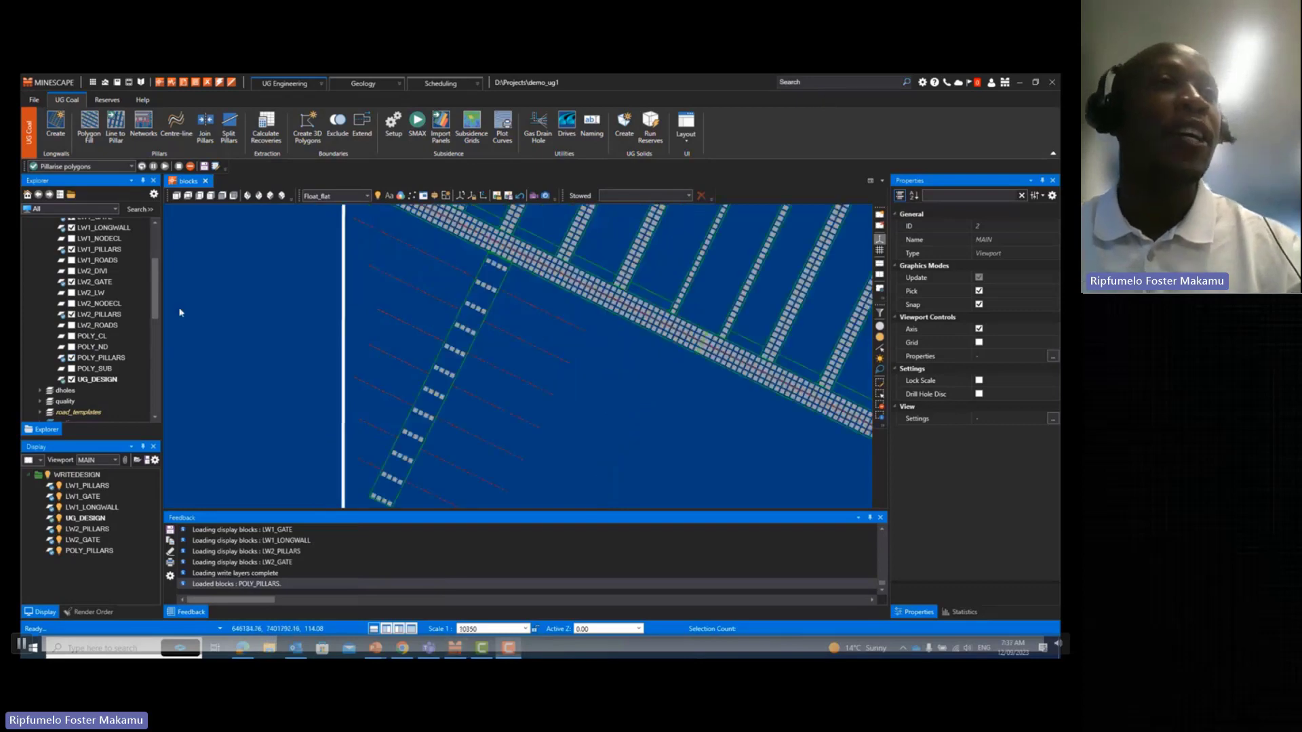
click(71, 369)
scroll(499, 313, up, 5)
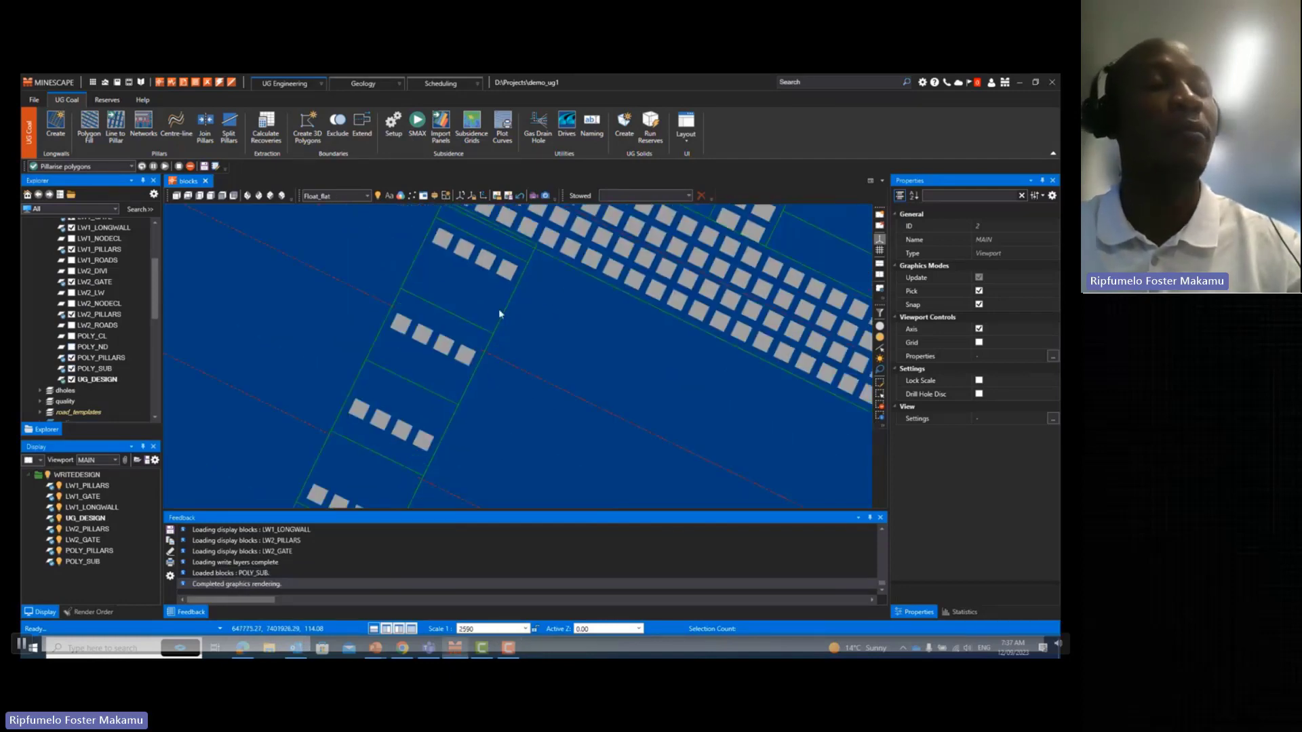
- Reopen the polygon pillar fill, set the cross-cut width to 10, and regenerate the pillars, overwriting the existing output layers
click(106, 134)
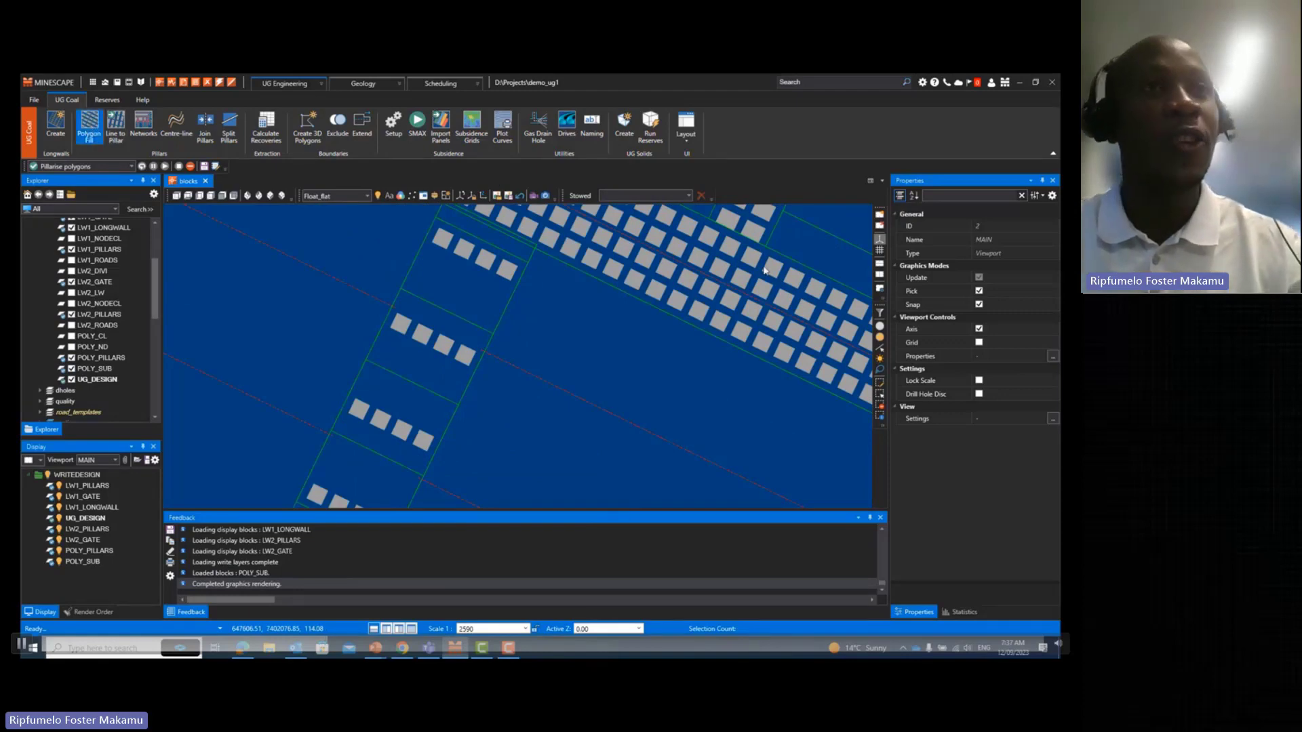
click(631, 397)
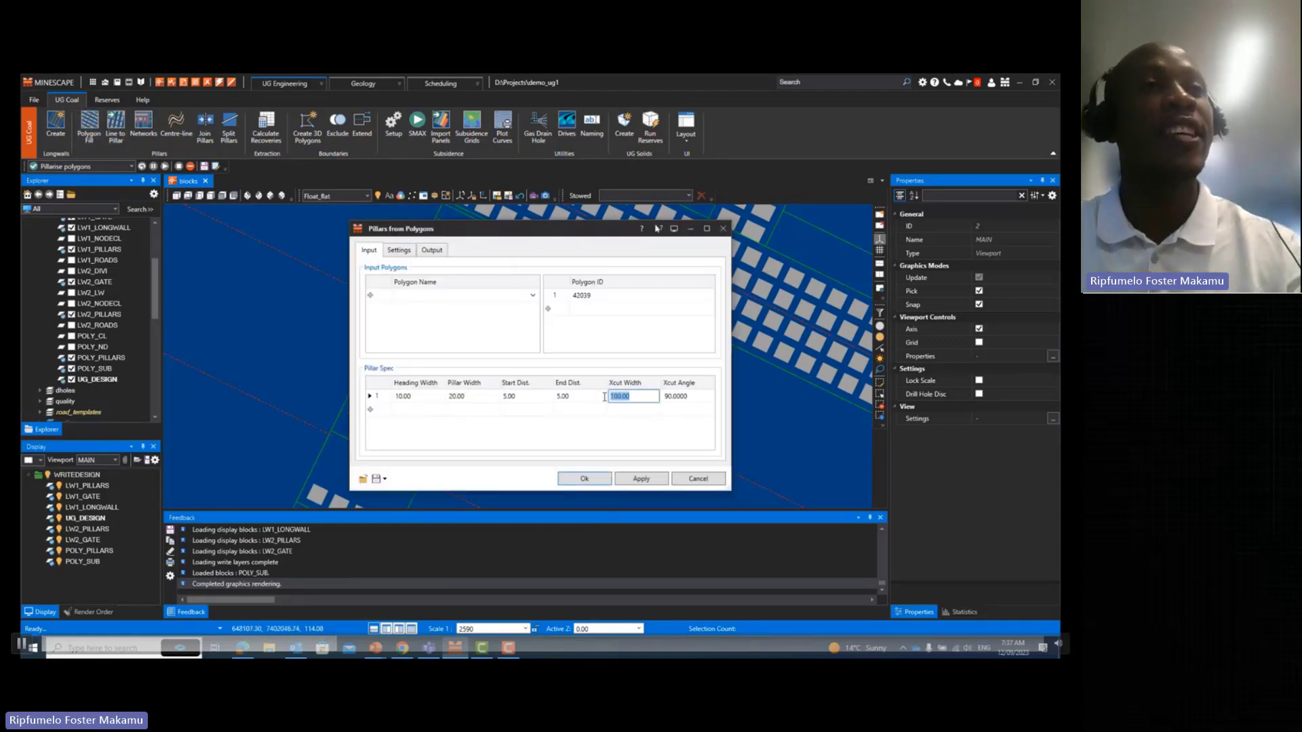
text(20.00)
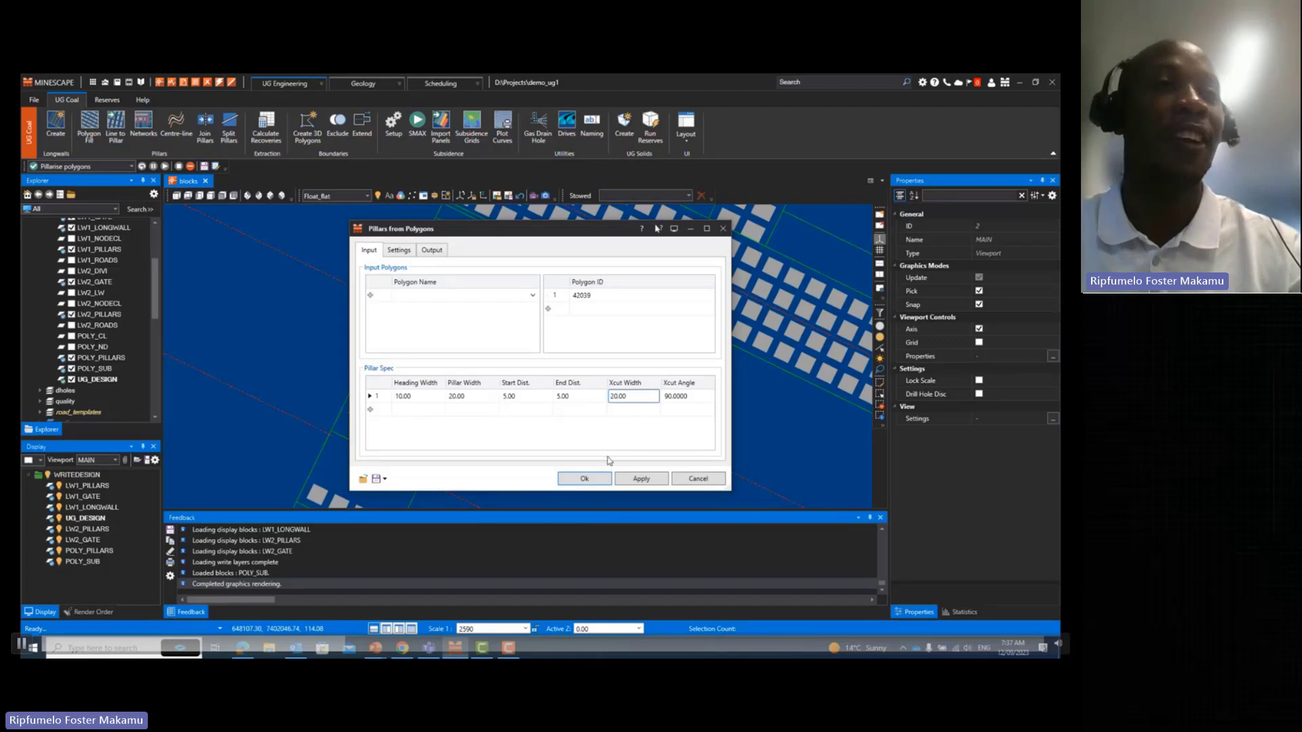
drag(635, 398, 588, 400)
text(1)
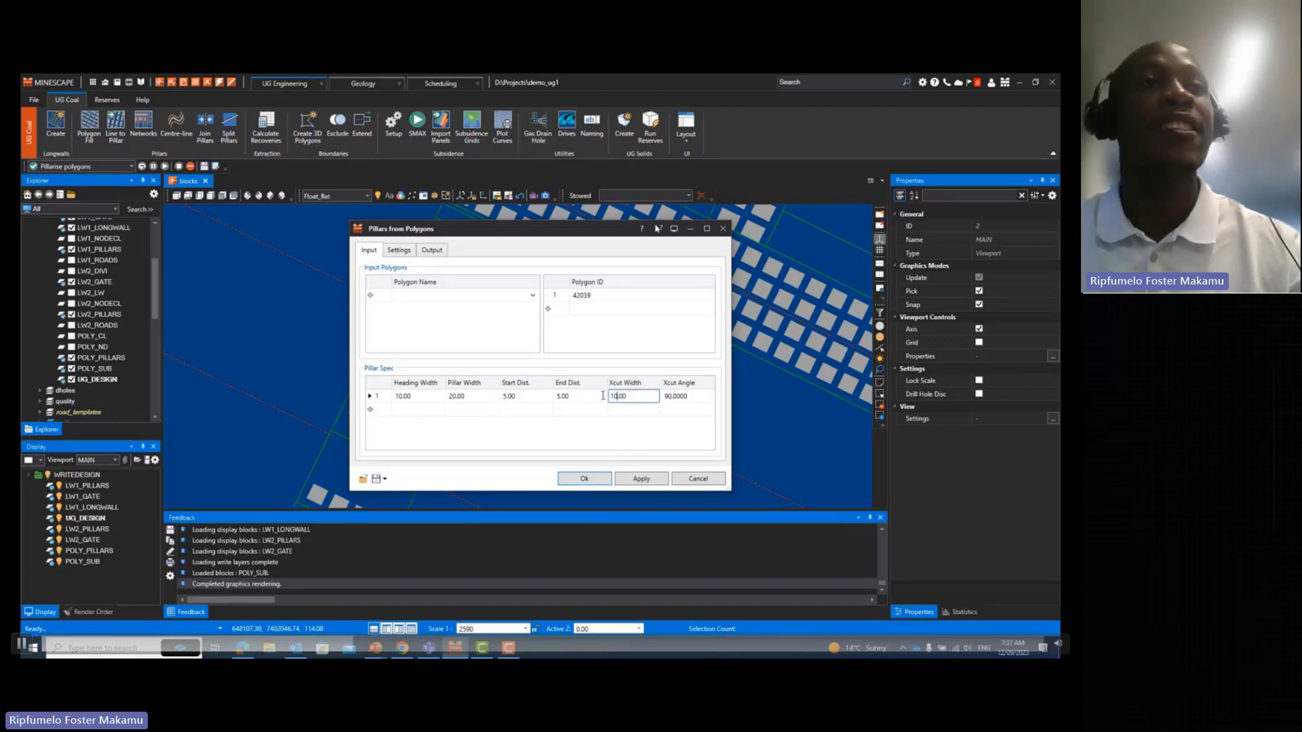
click(586, 479)
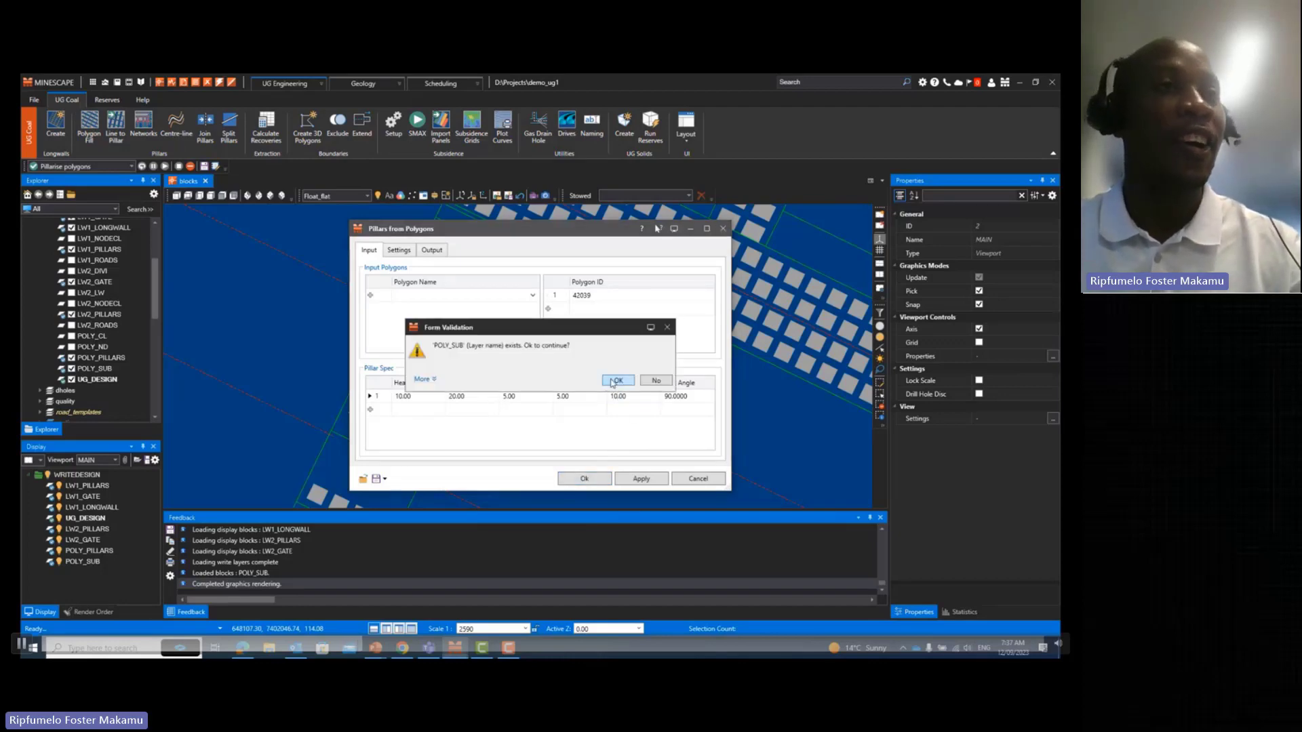
click(614, 380)
scroll(491, 361, down, 2)
middle_drag(489, 360, 489, 316)
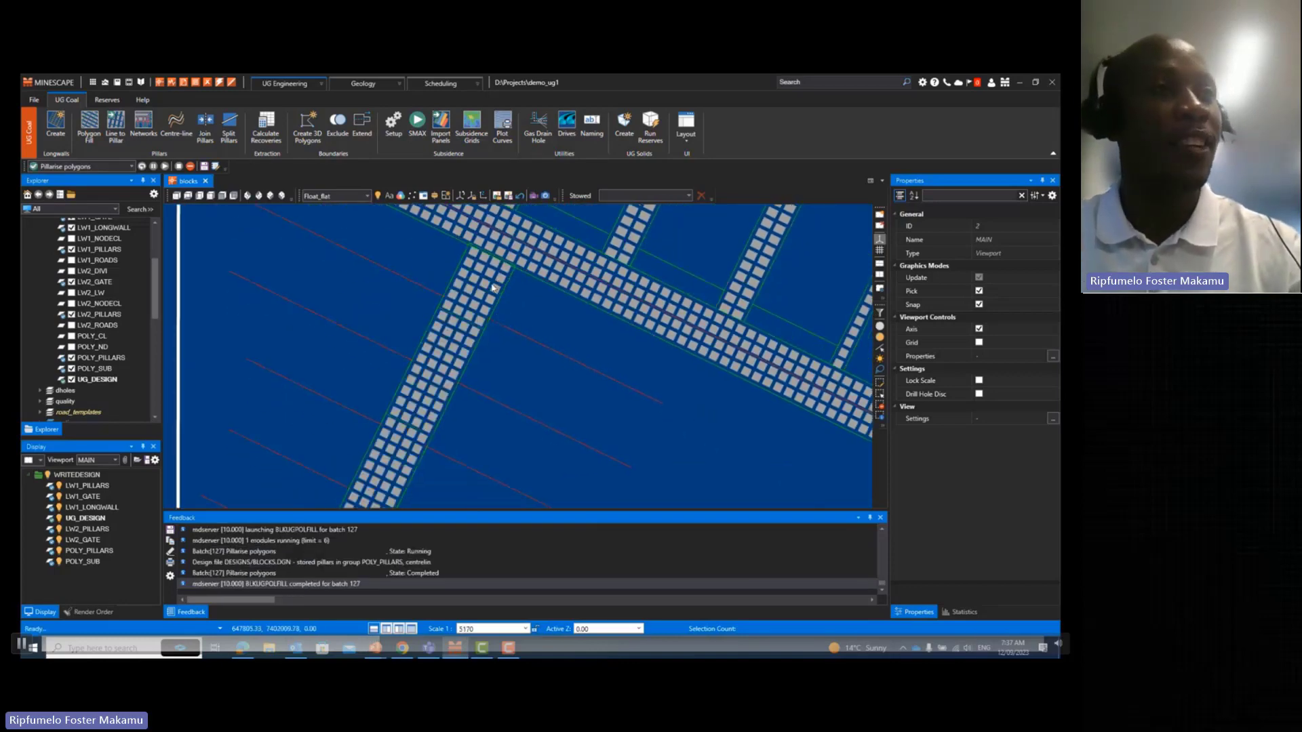
scroll(486, 316, up, 2)
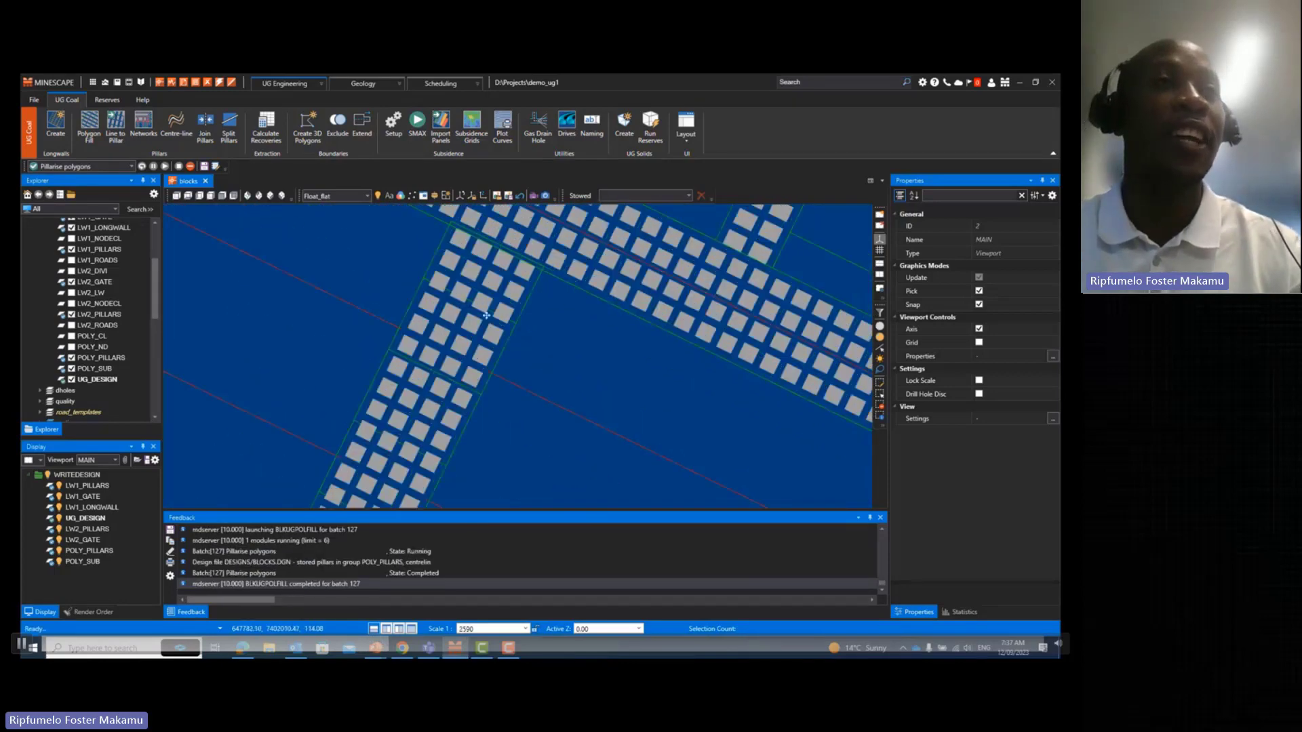
- Inspect the regenerated pillars along the polygon off the mains and the panel centre-lines branching from it
middle_drag(486, 316, 525, 297)
scroll(507, 371, down, 2)
middle_drag(507, 372, 504, 307)
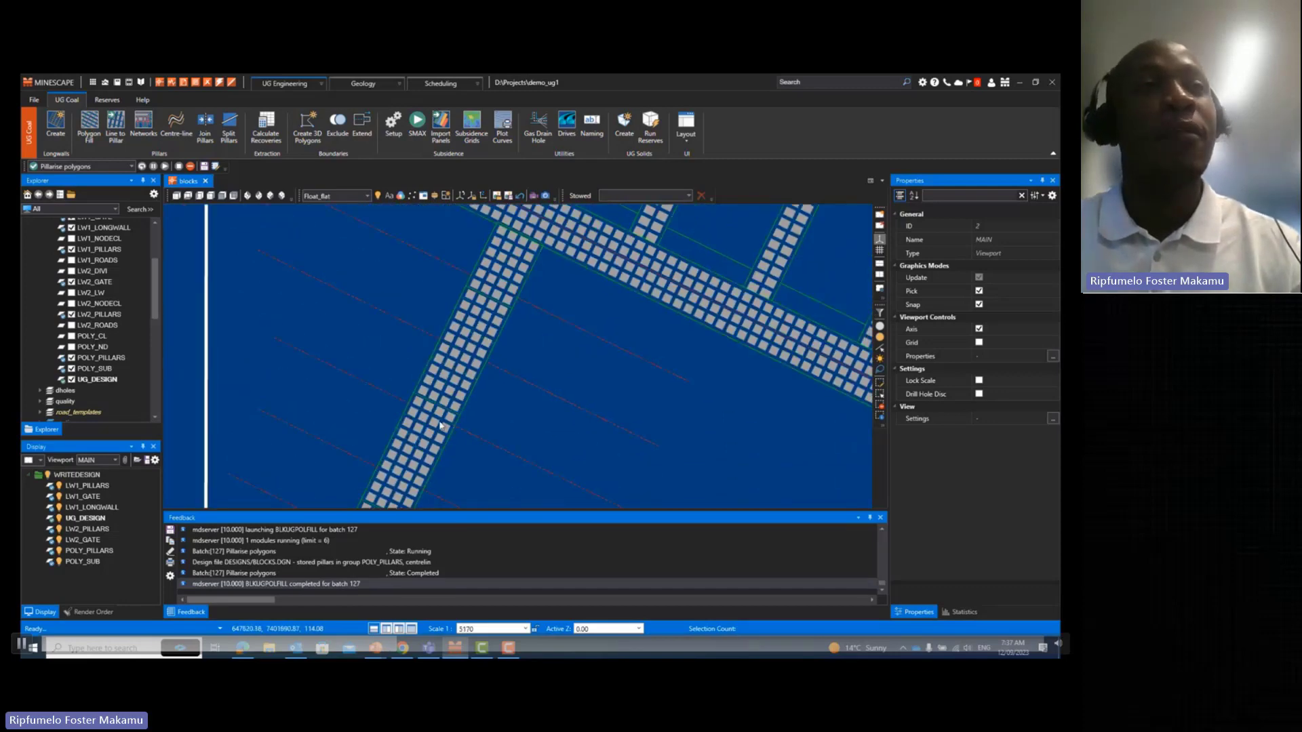
middle_drag(440, 425, 470, 319)
middle_drag(446, 382, 494, 302)
scroll(478, 332, down, 2)
middle_drag(600, 223, 558, 264)
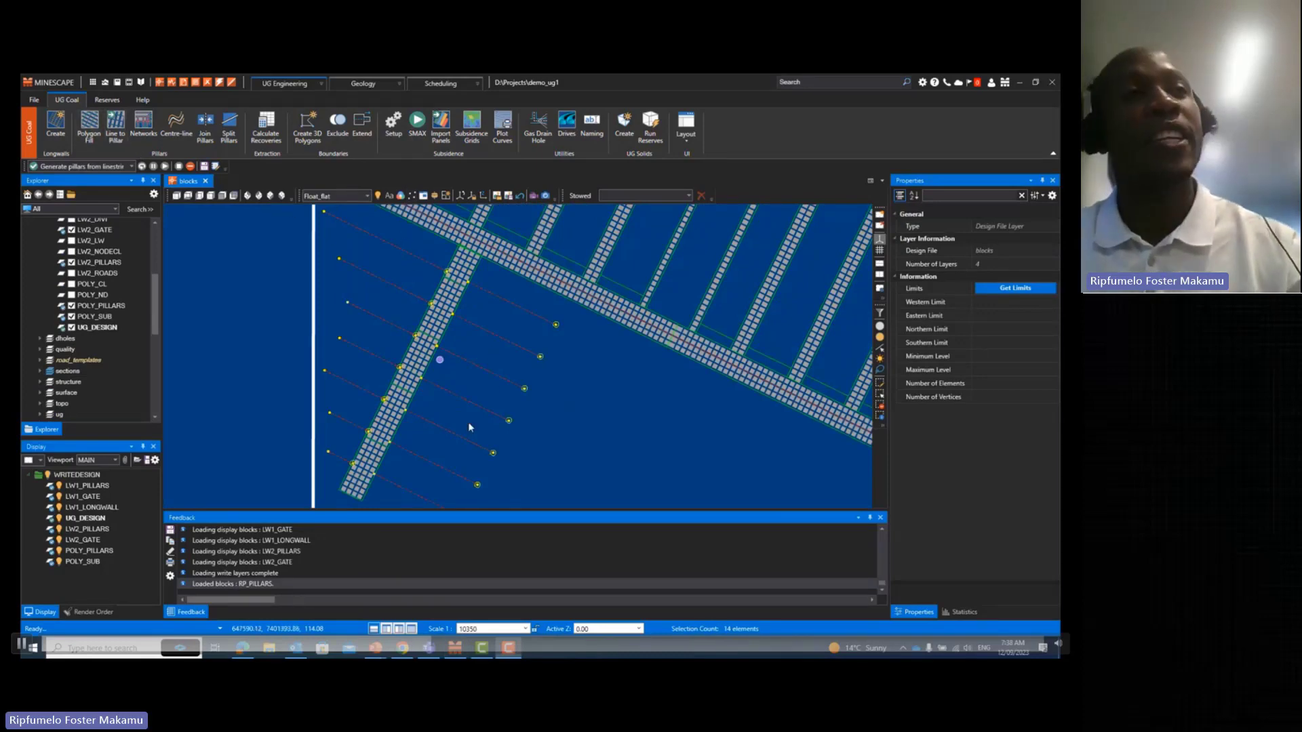
- Set up pillar generation from linestrings, replacing the existing line IDs with the 14 selected panel centre-lines
click(118, 129)
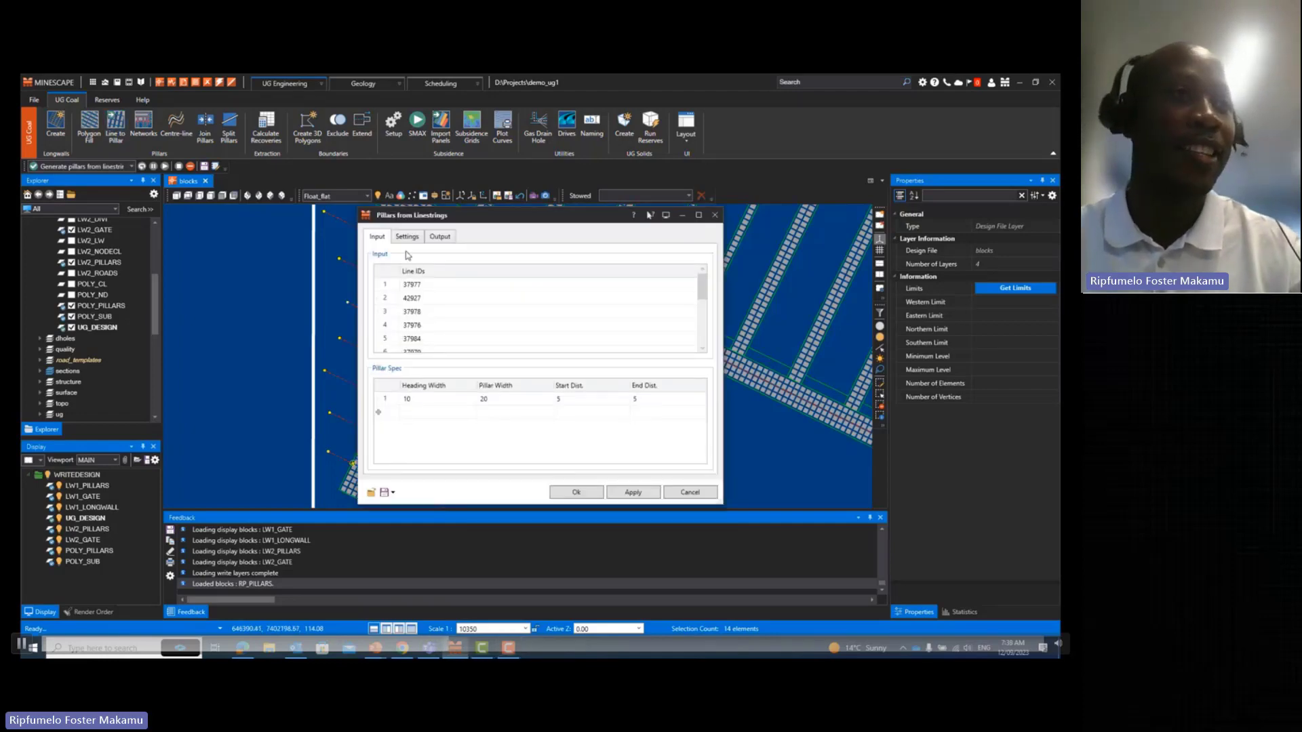
click(387, 272)
right_click(431, 286)
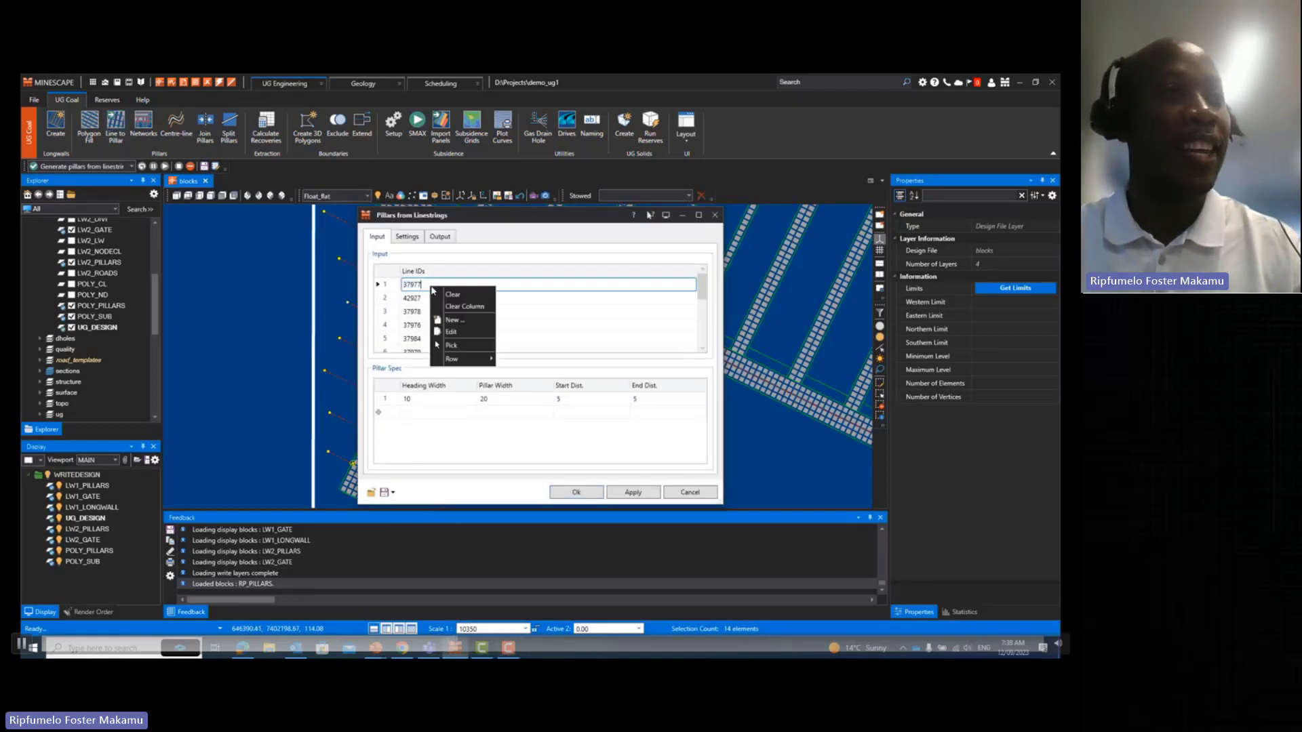
key(Escape)
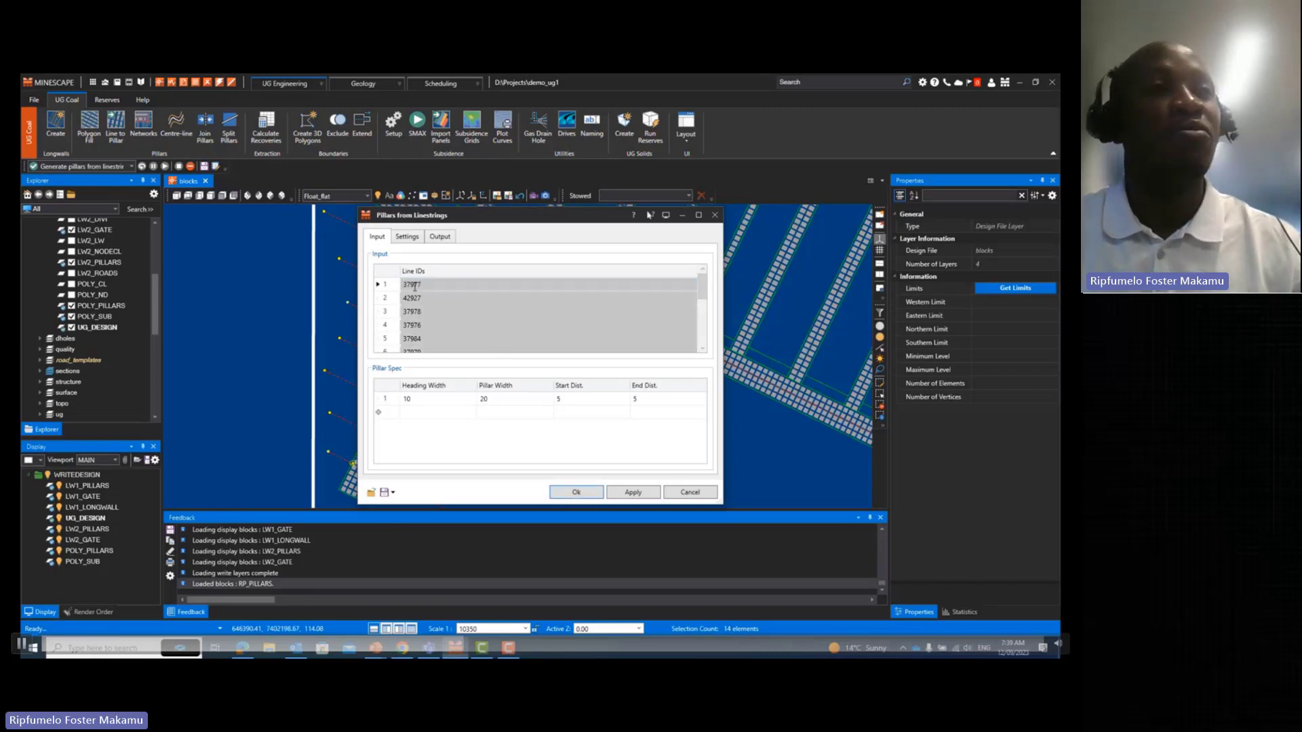
right_click(383, 272)
click(408, 277)
right_click(419, 285)
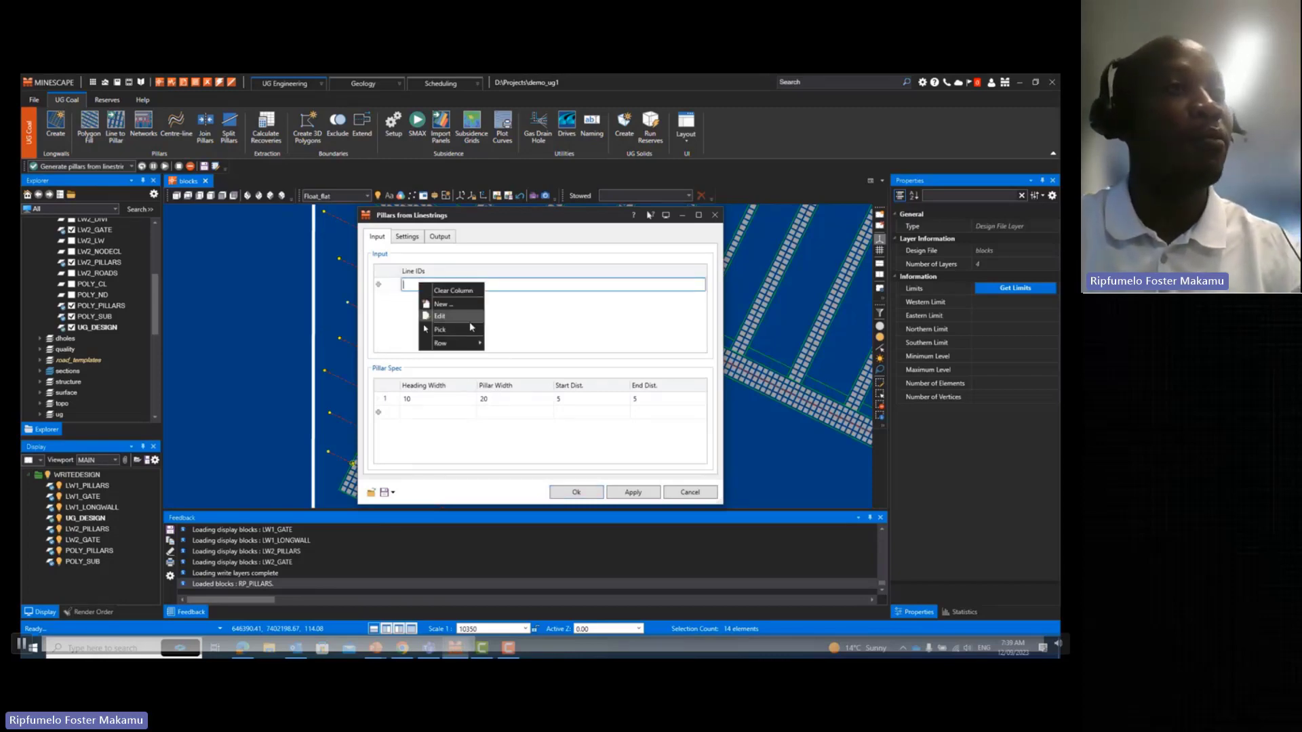
click(505, 348)
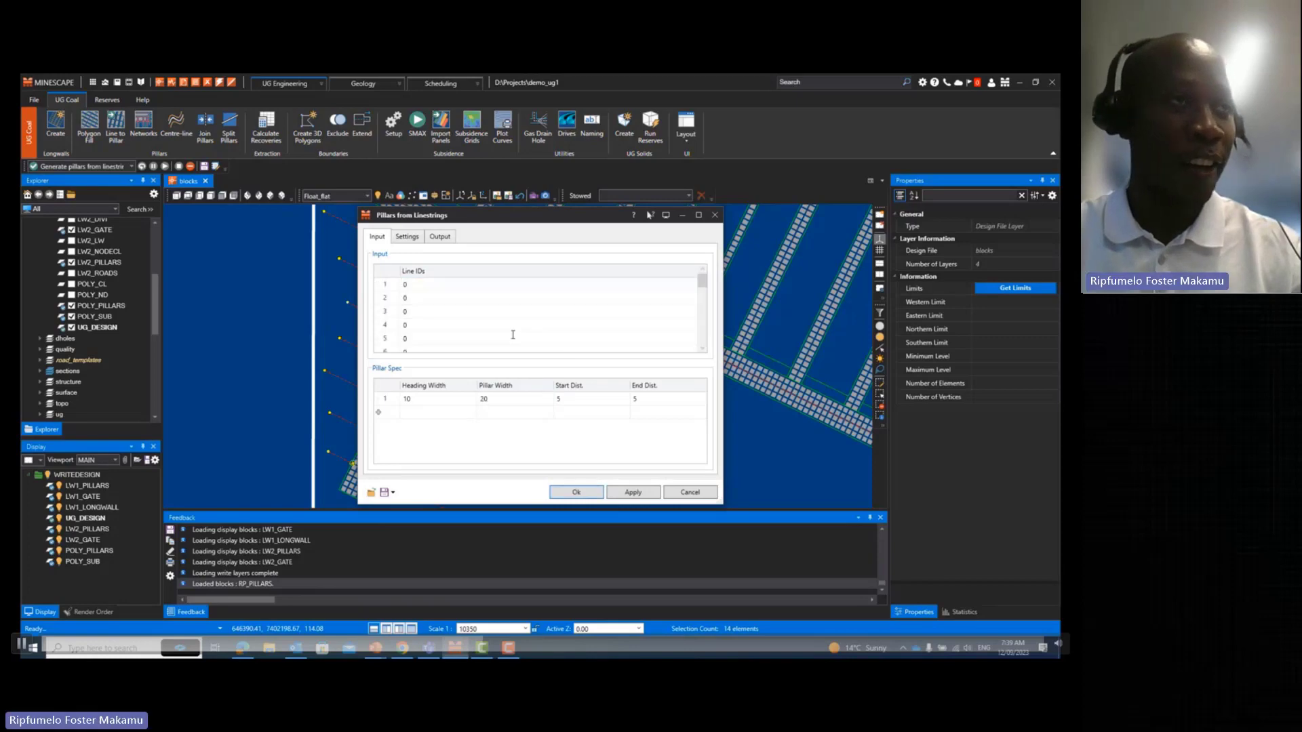
scroll(467, 301, down, 4)
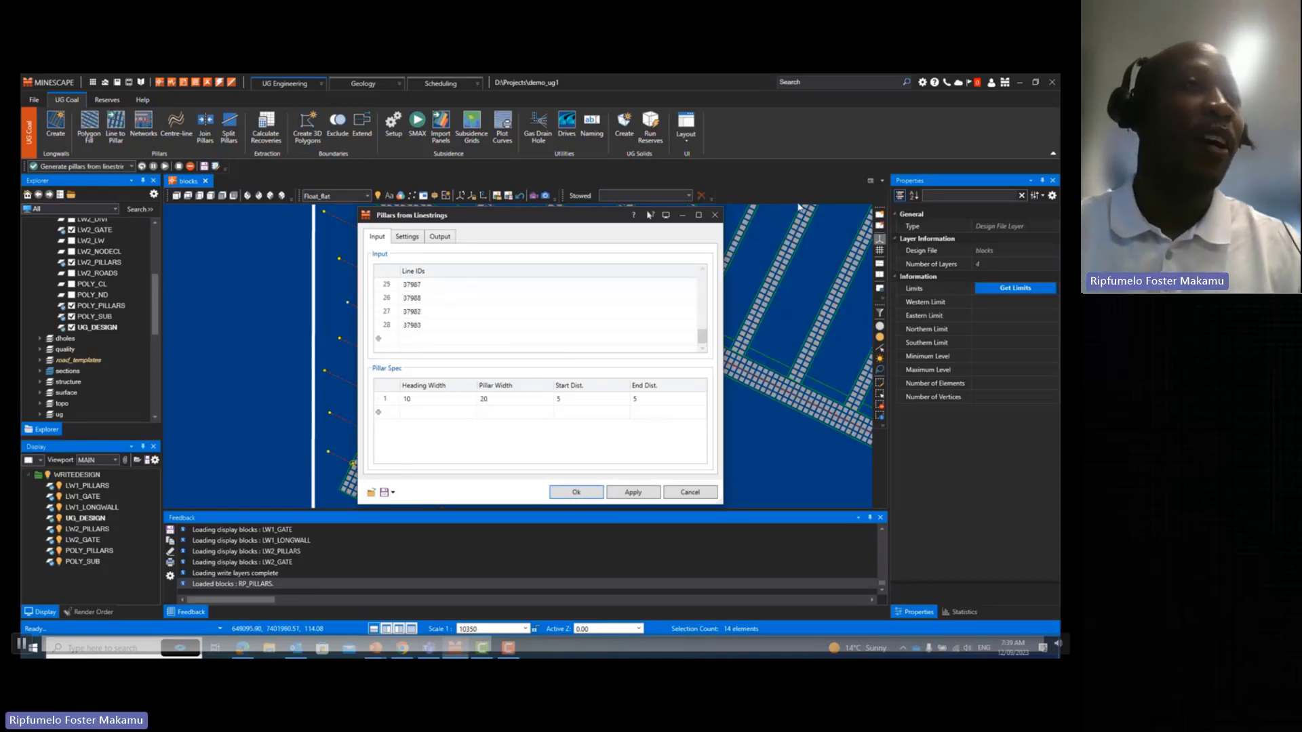
scroll(396, 292, up, 8)
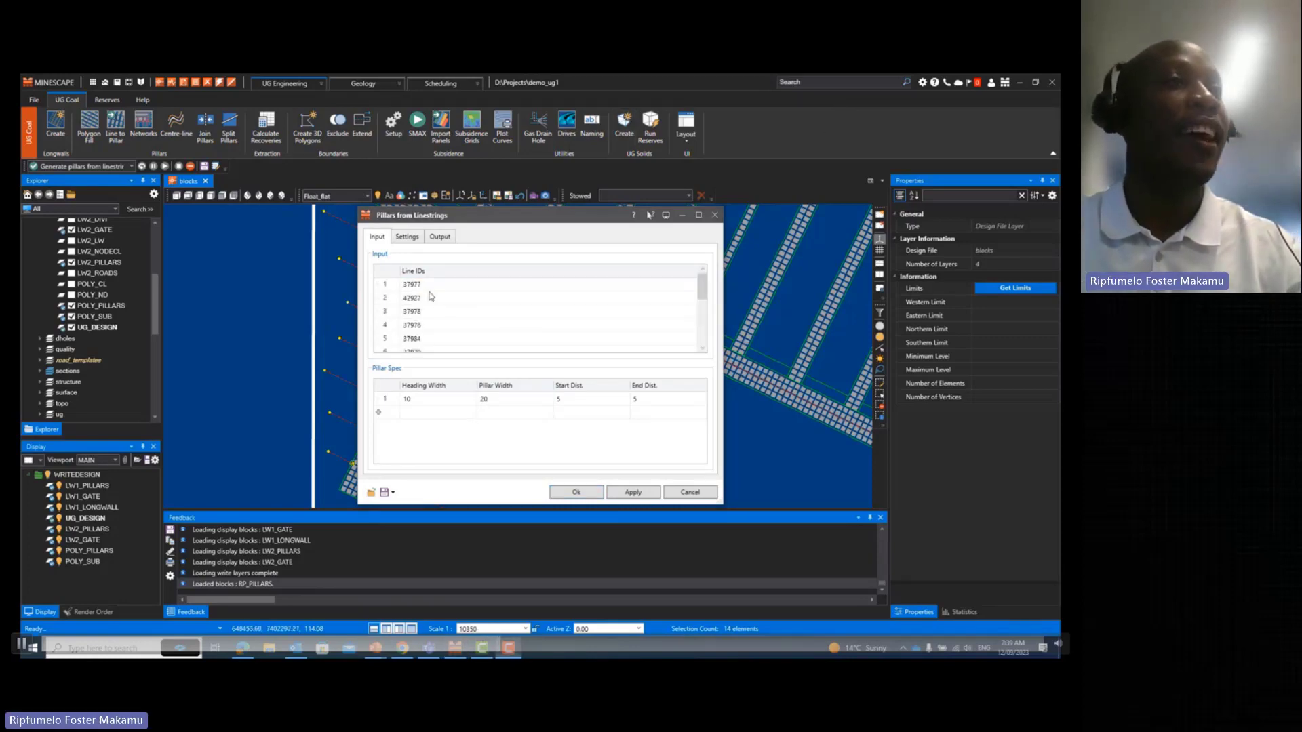
scroll(431, 291, down, 4)
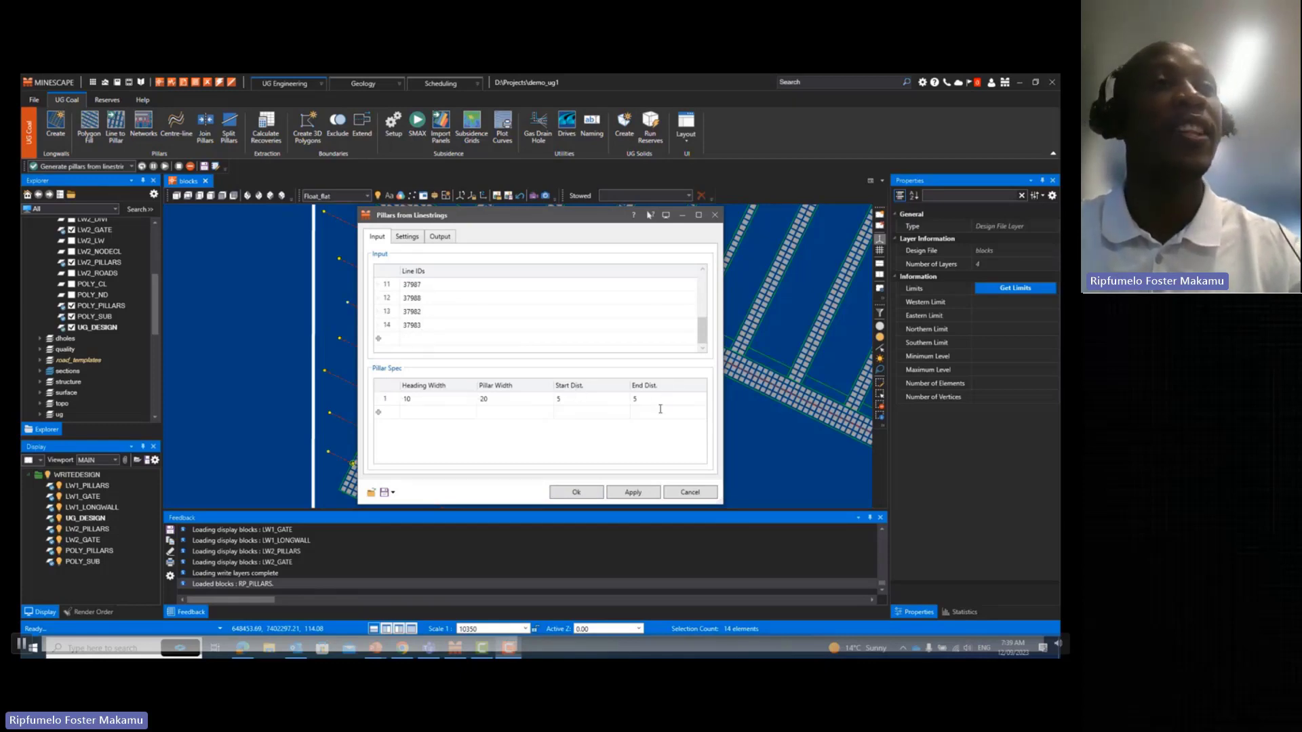
- Review the heading, pillar and crosscut settings and the Rp_ output layers, and generate the pillars from the linestrings
click(405, 238)
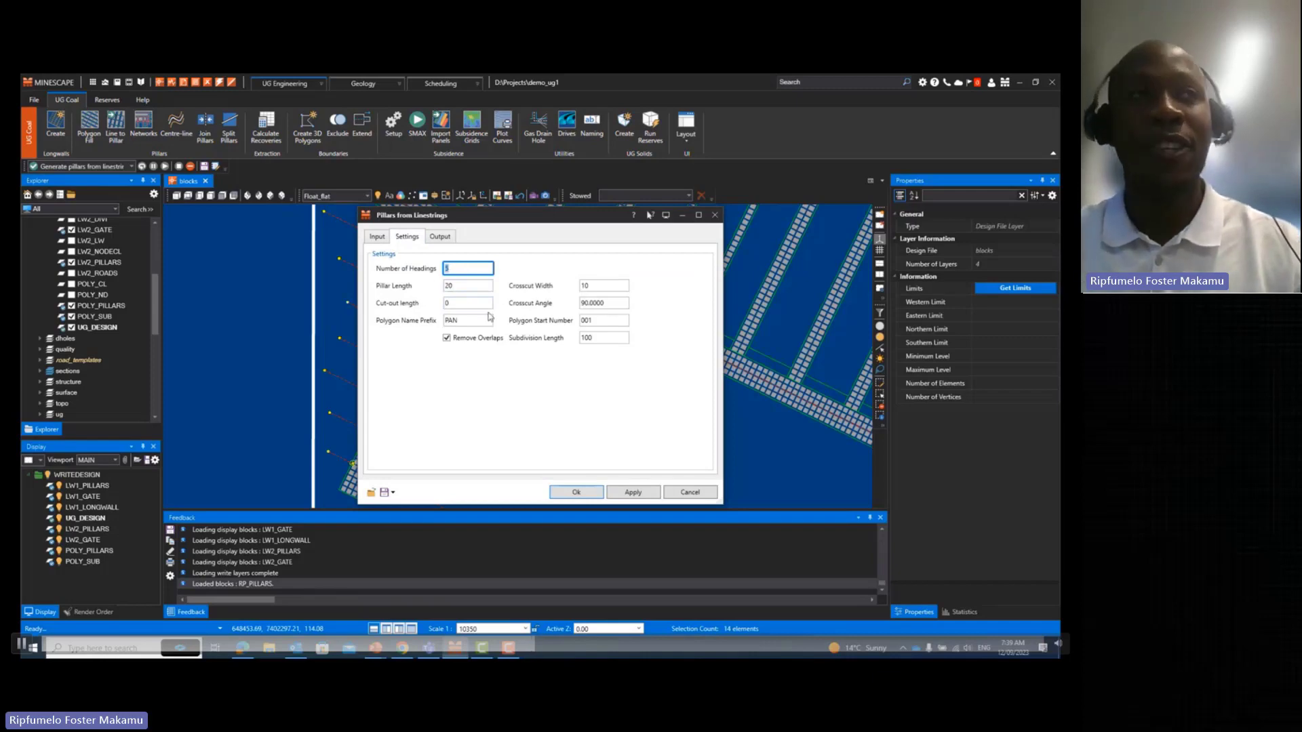
click(439, 237)
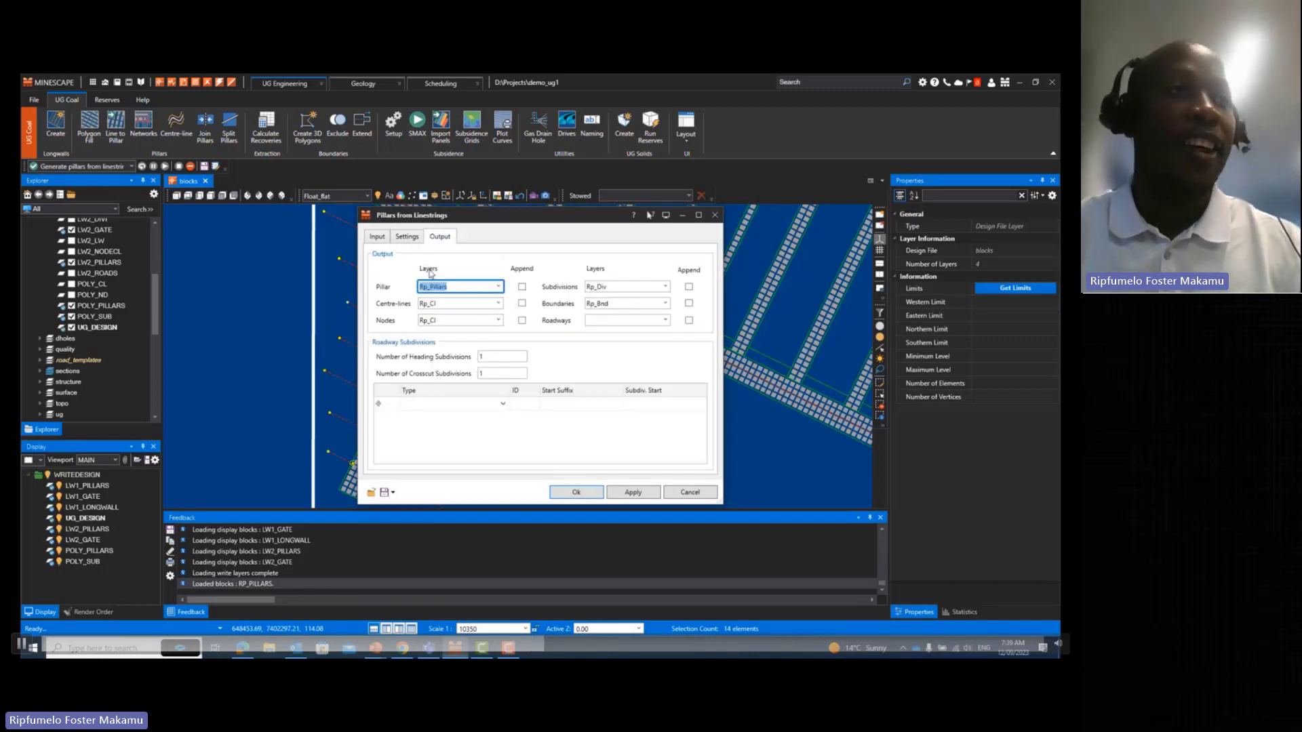
click(574, 491)
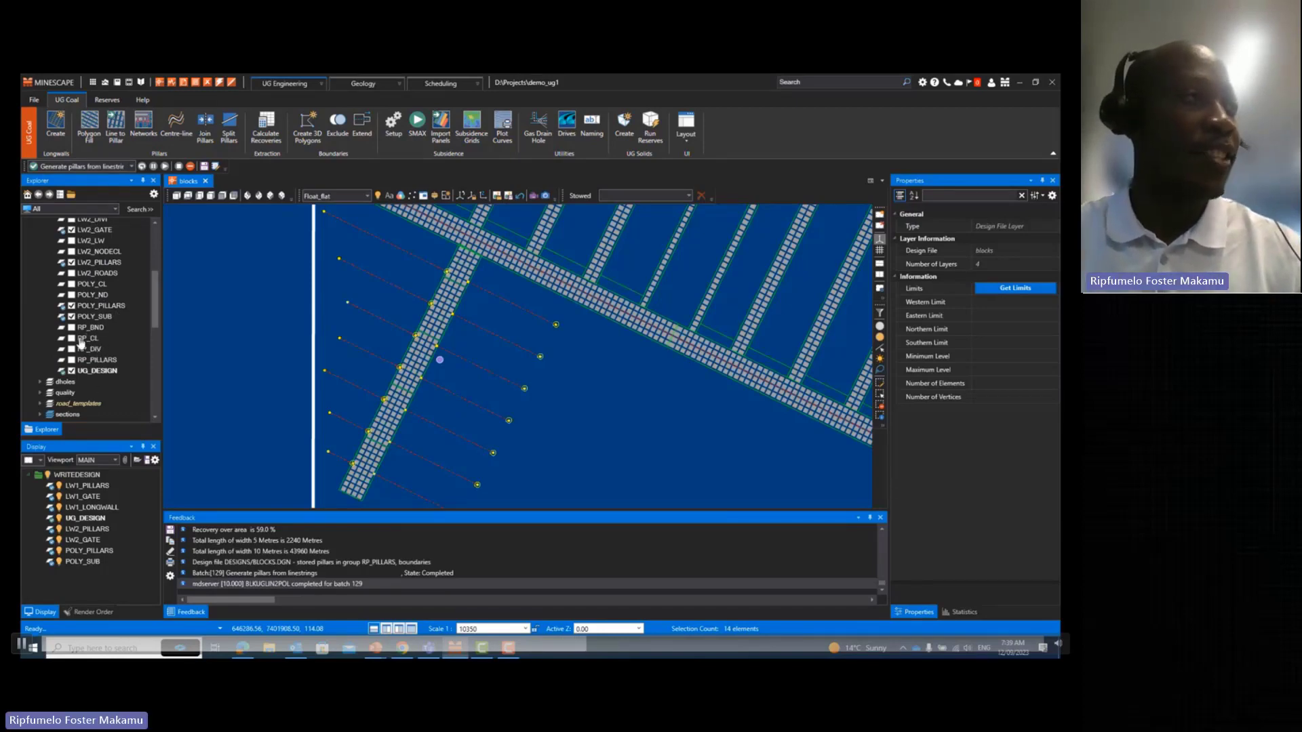
- Display the RP_PILLARS and RP_BND layers and view the room-and-pillar panels along the centre-lines
click(72, 360)
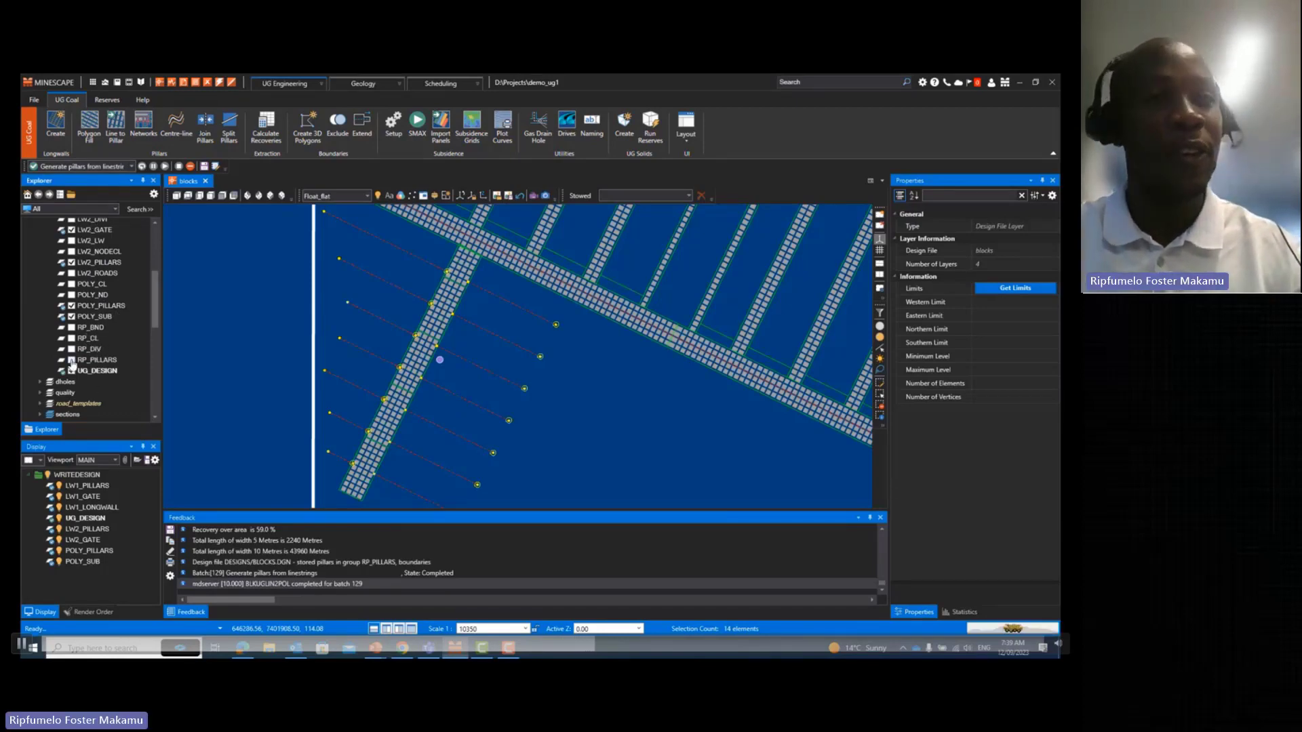
click(72, 327)
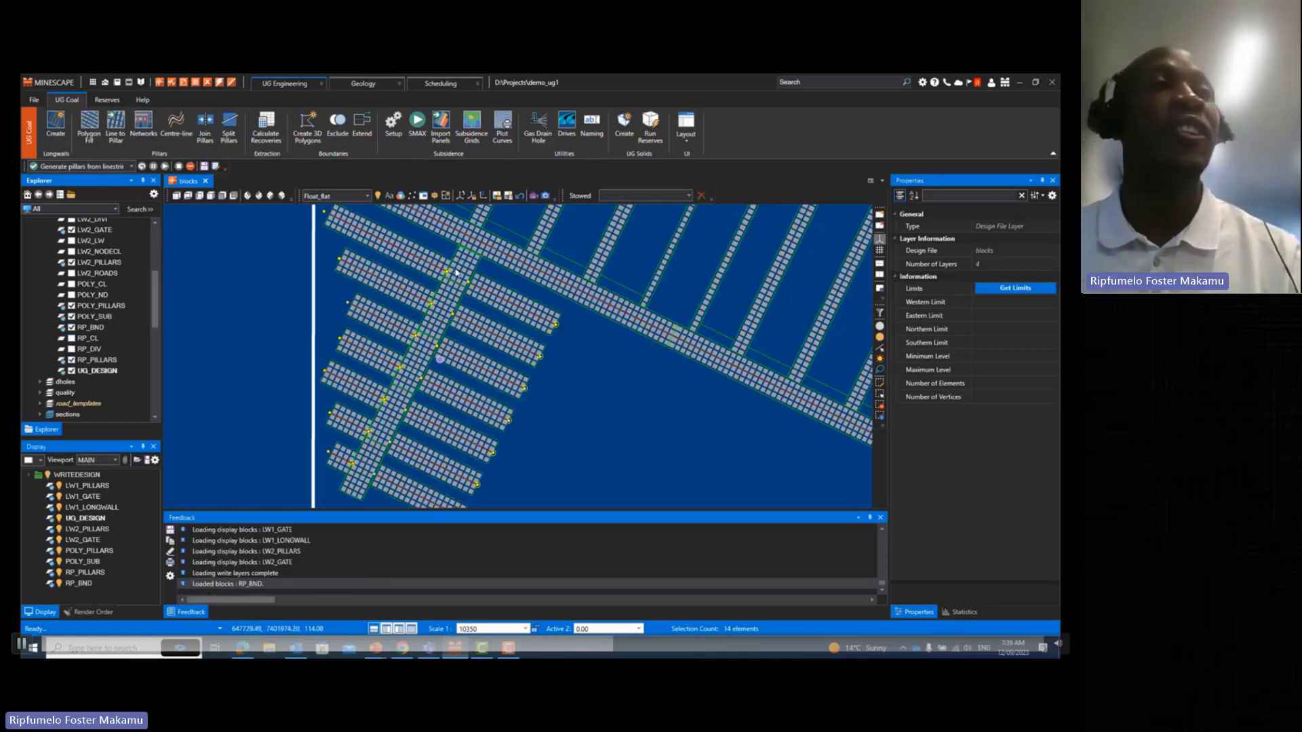
scroll(456, 318, up, 3)
scroll(484, 318, down, 3)
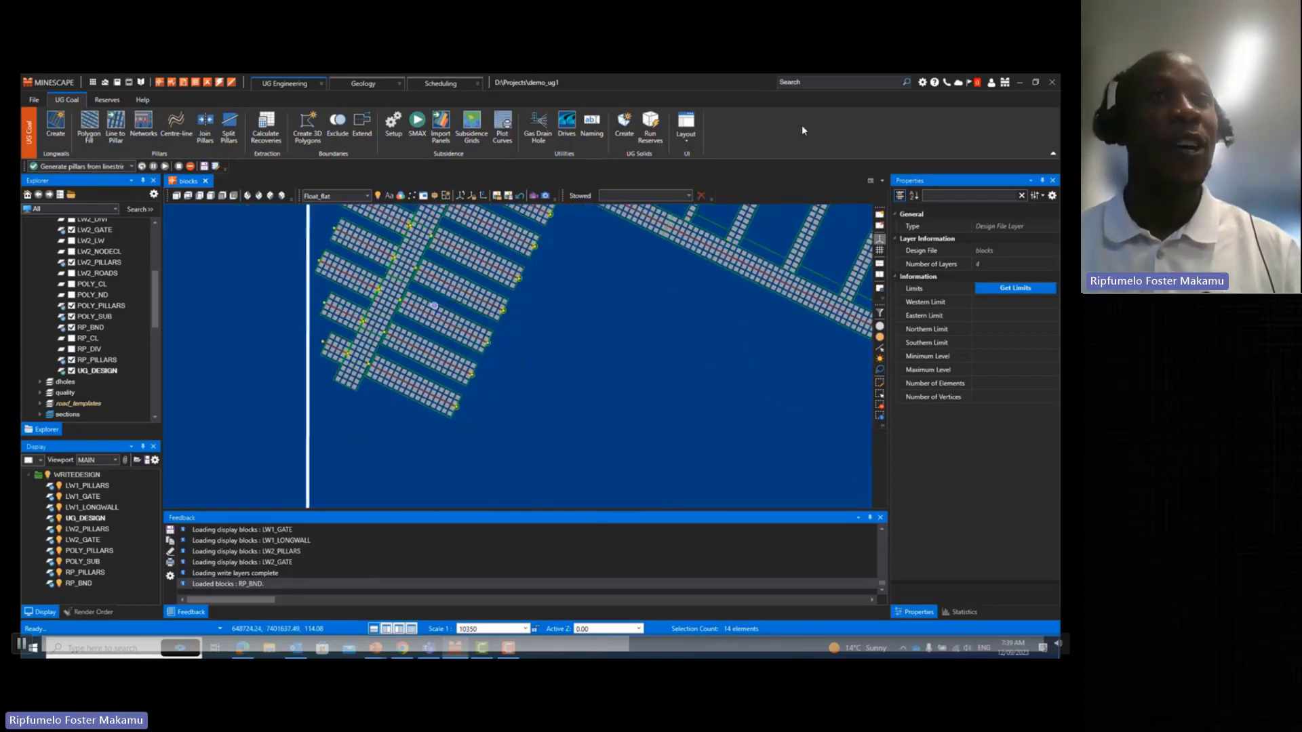
- Undo the last three pillar edits in the RP_PILLARS layer
key(ctrl+z)
key(ctrl+z)
key(ctrl+z)
scroll(439, 282, down, 5)
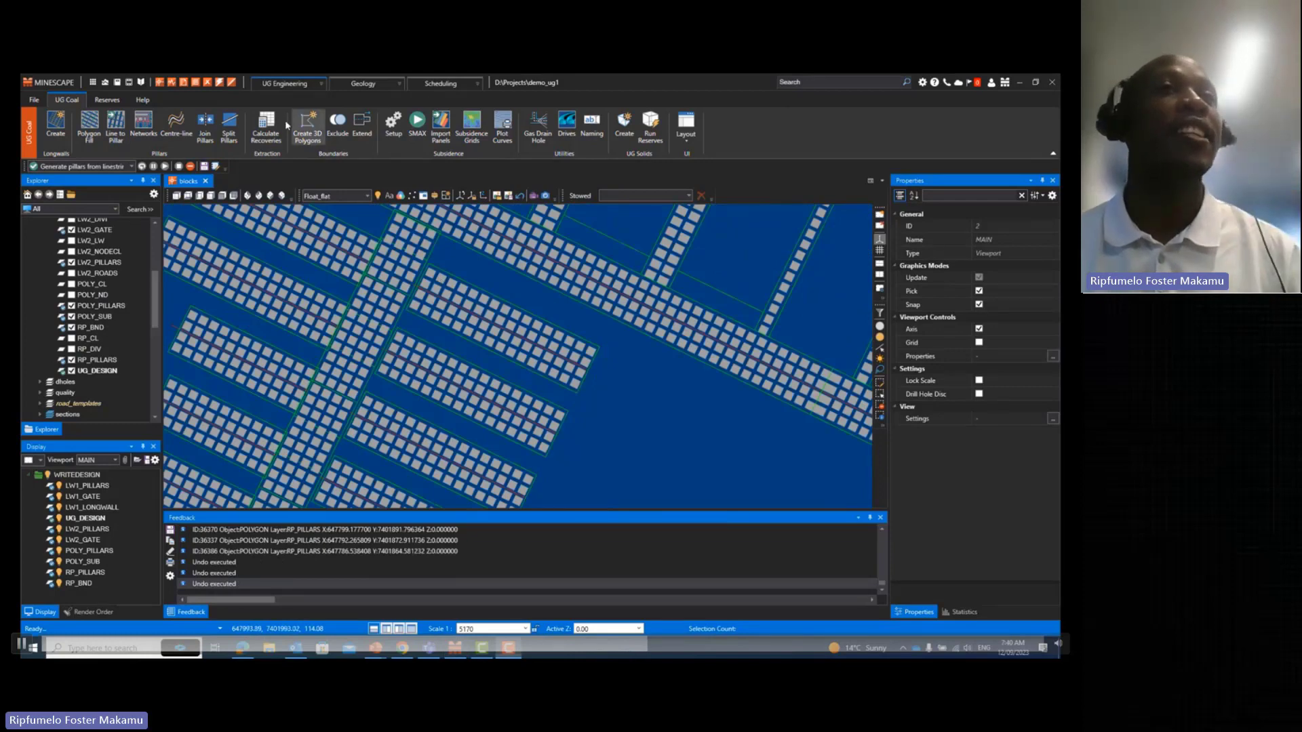
- Join the four pillars across the start of the upper panel east of the polygon into one long pillar
click(205, 136)
scroll(420, 246, up, 5)
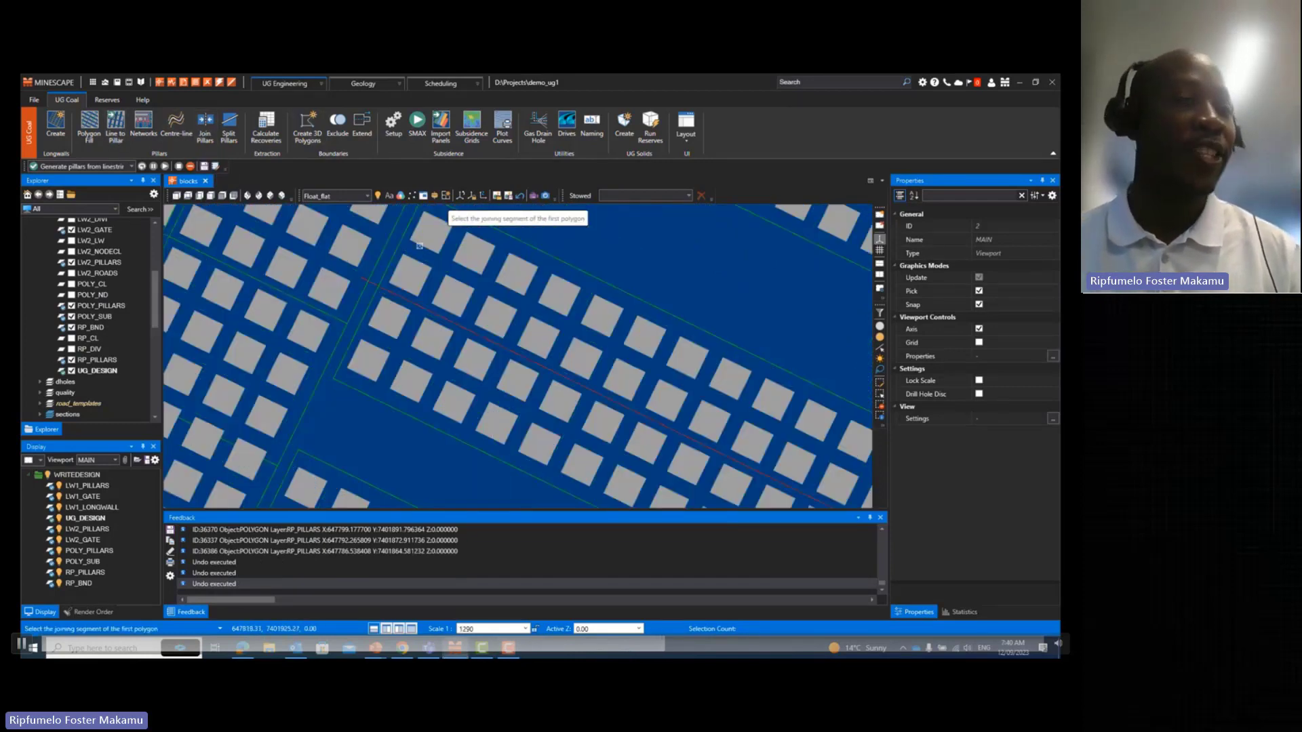
click(413, 257)
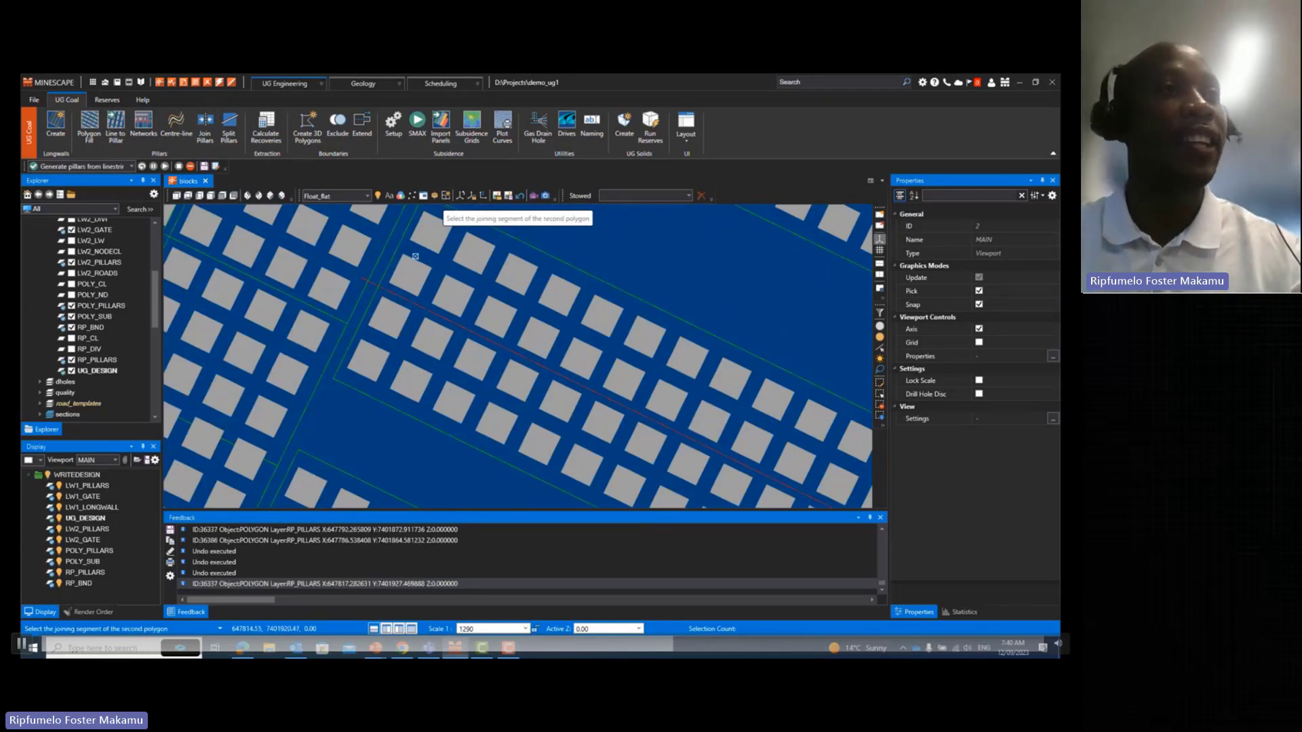
click(409, 276)
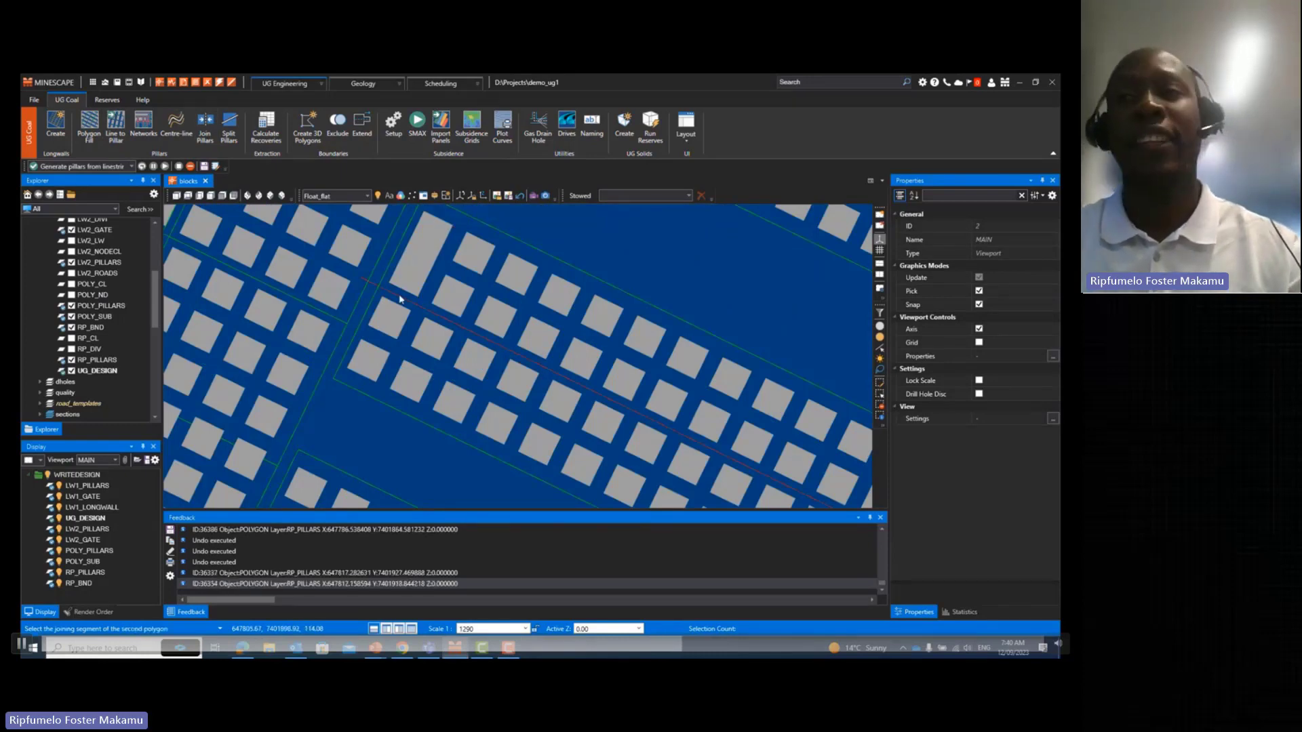
click(398, 293)
click(393, 300)
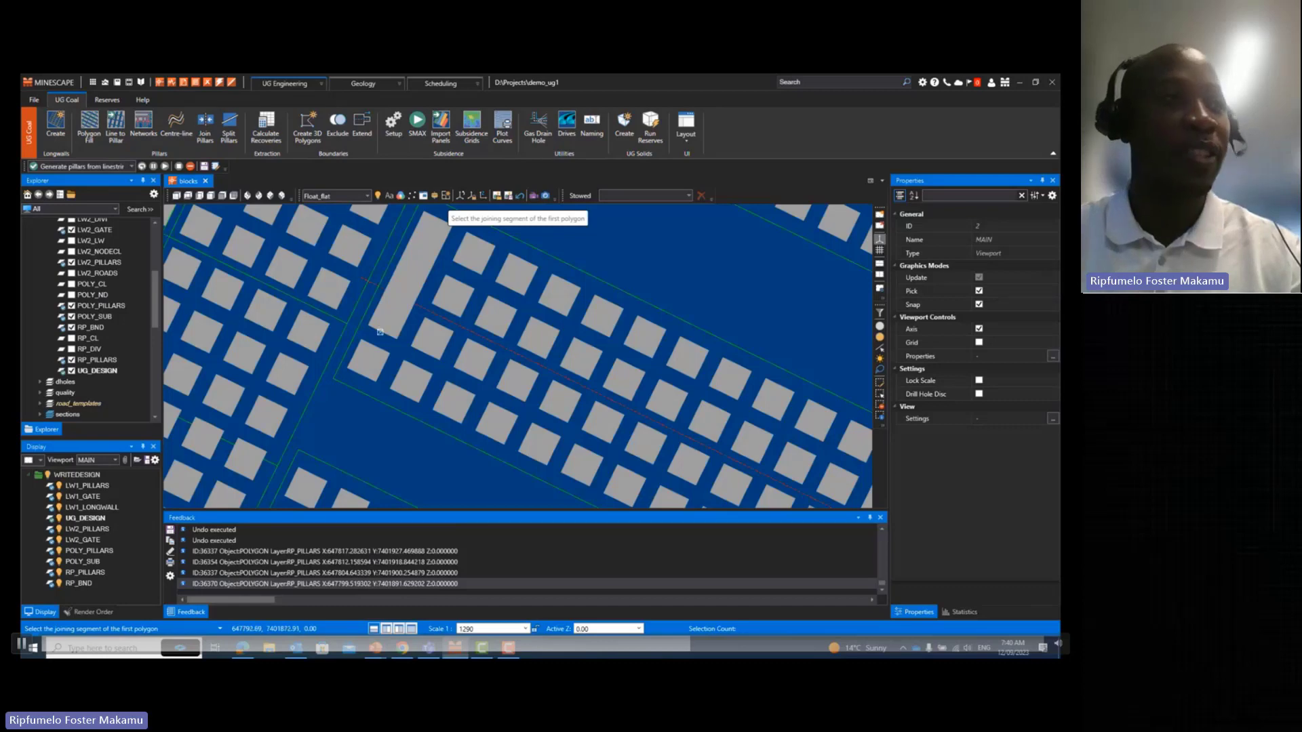
click(382, 331)
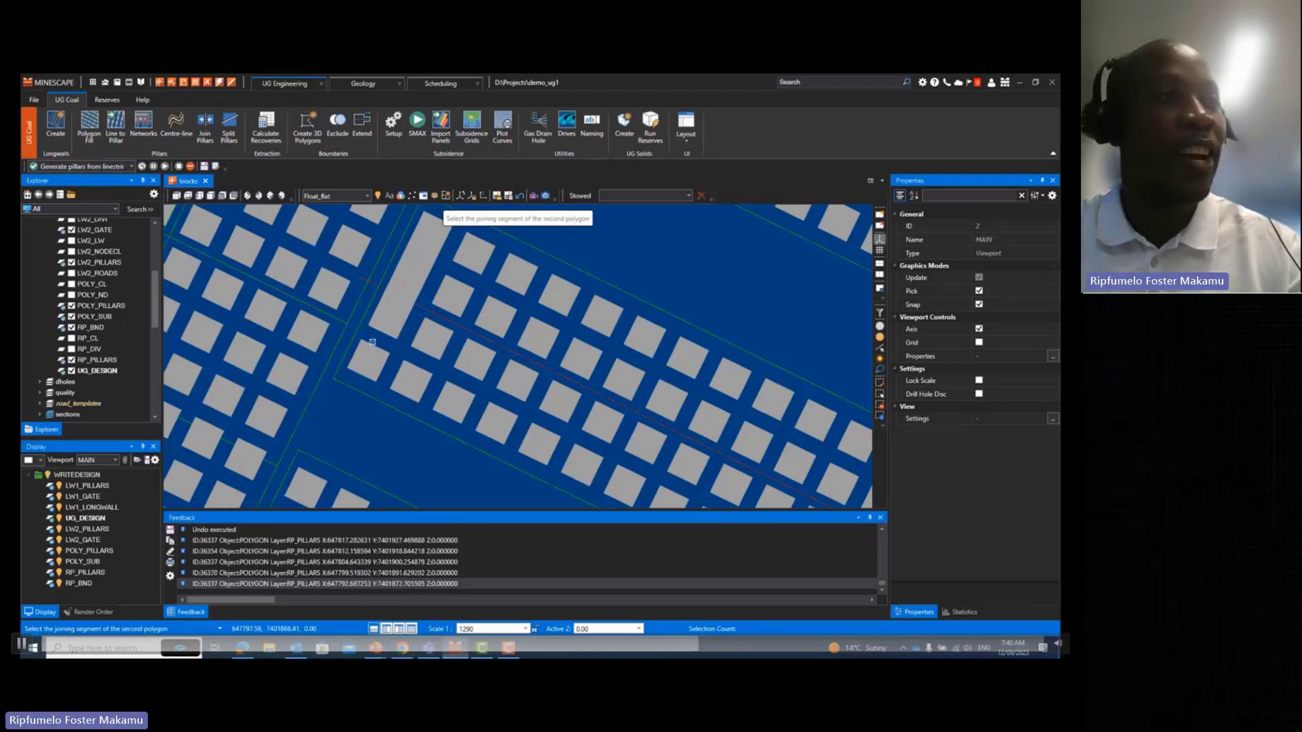
click(373, 343)
- Join the adjacent outer-row pillar at each end of the long pillar to form a C-shaped pillar
click(396, 374)
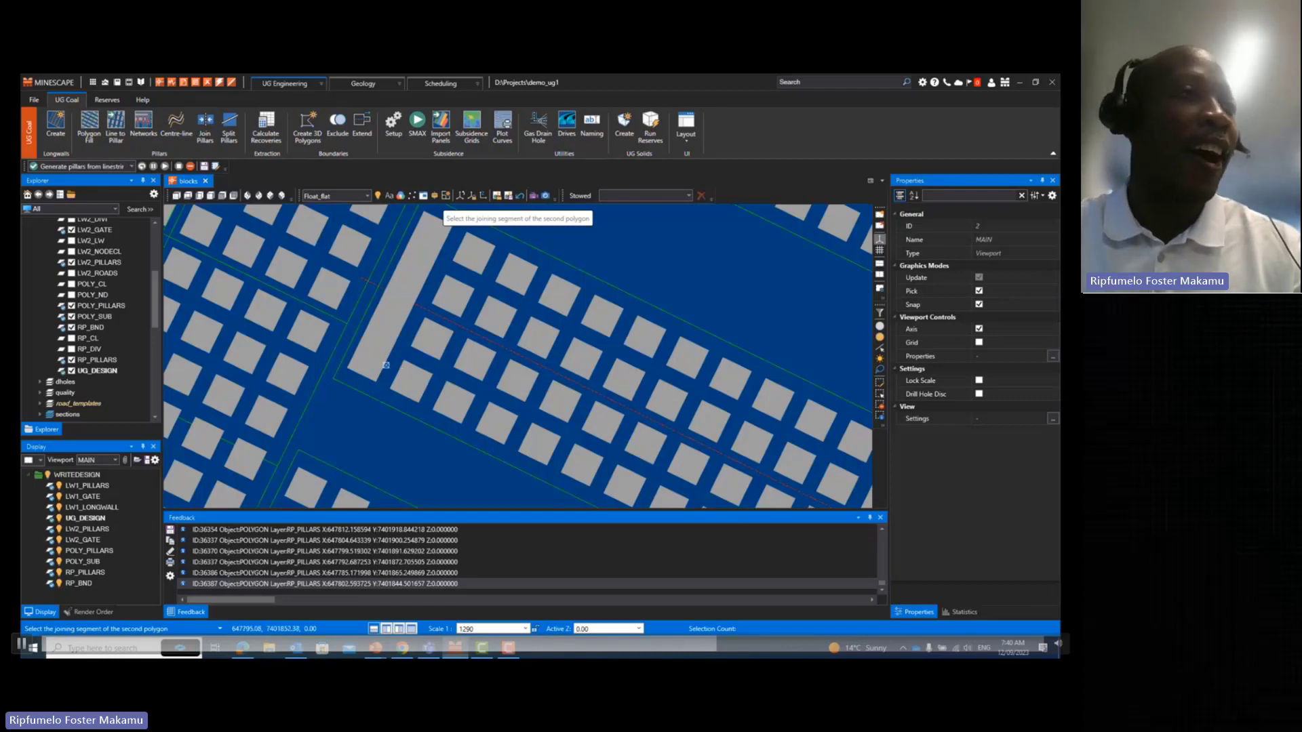
click(386, 369)
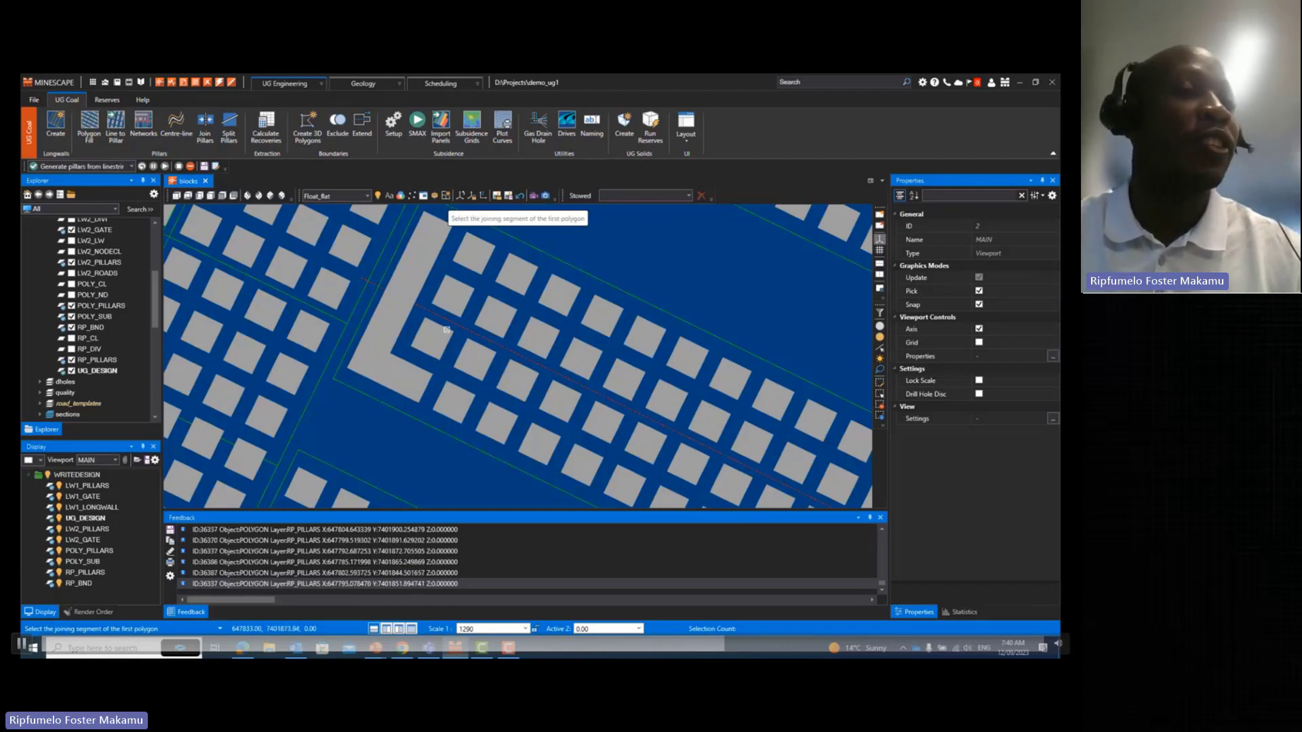
middle_drag(447, 301, 475, 338)
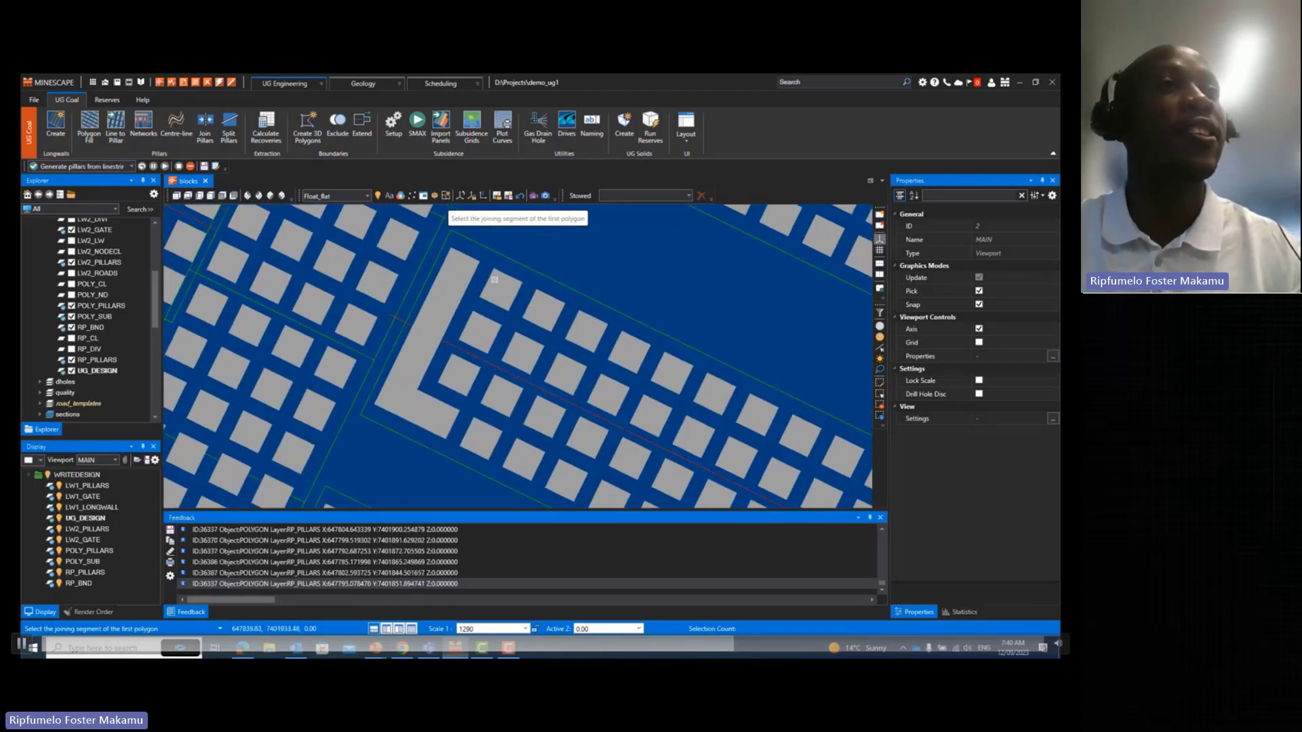
click(484, 280)
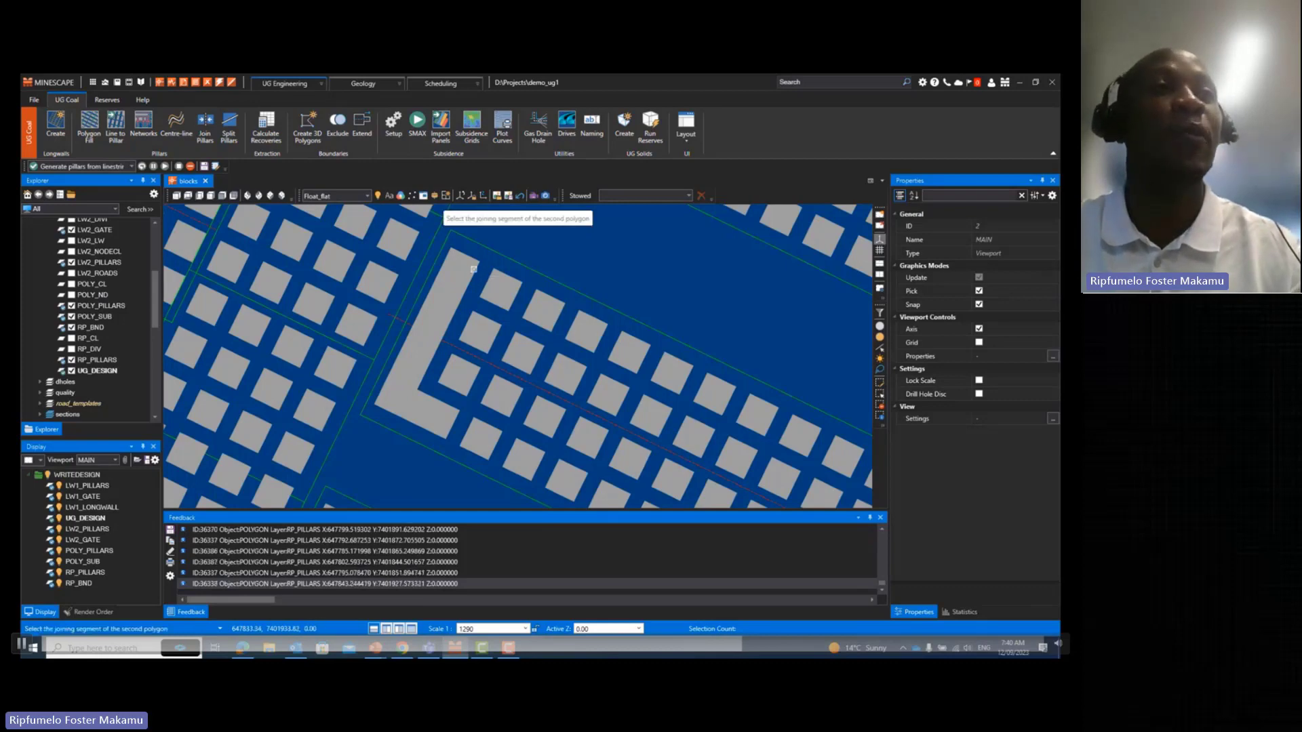
click(478, 269)
key(Escape)
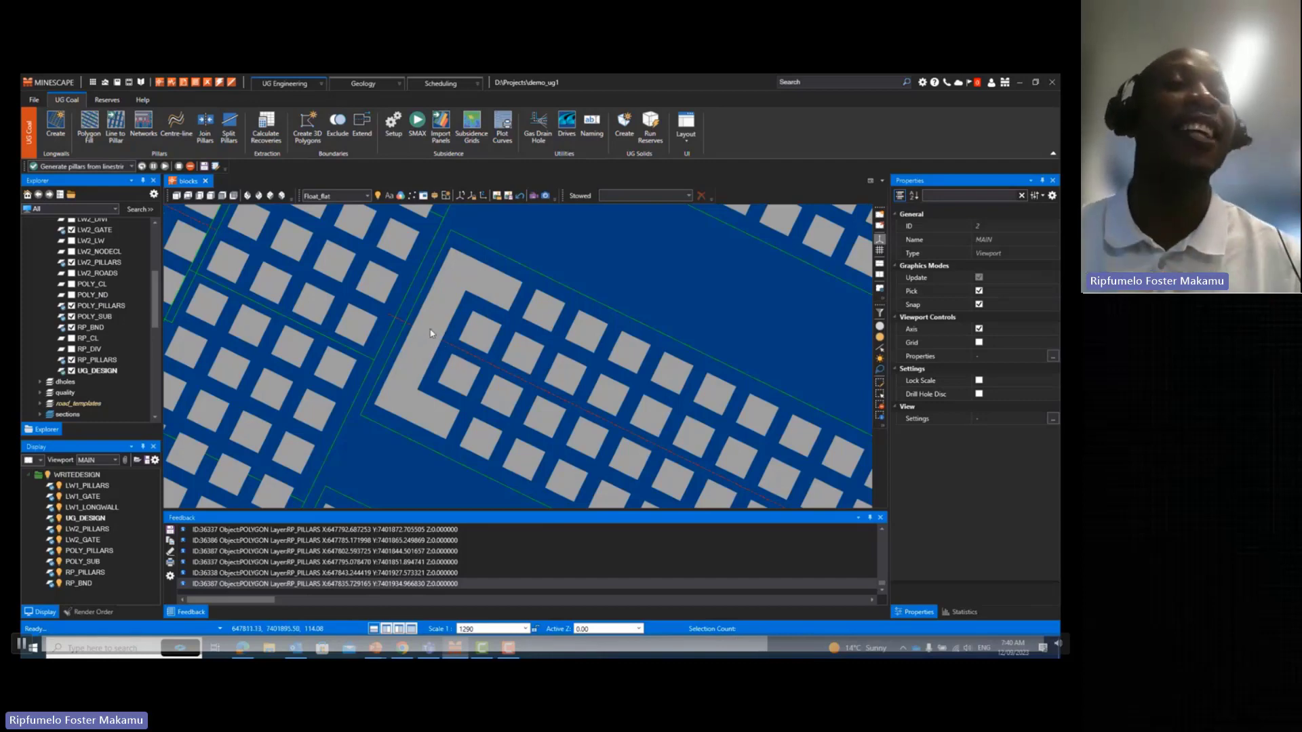
- Split the C-shaped pillar along the panel's centre-line with a roadway width of 5
click(229, 125)
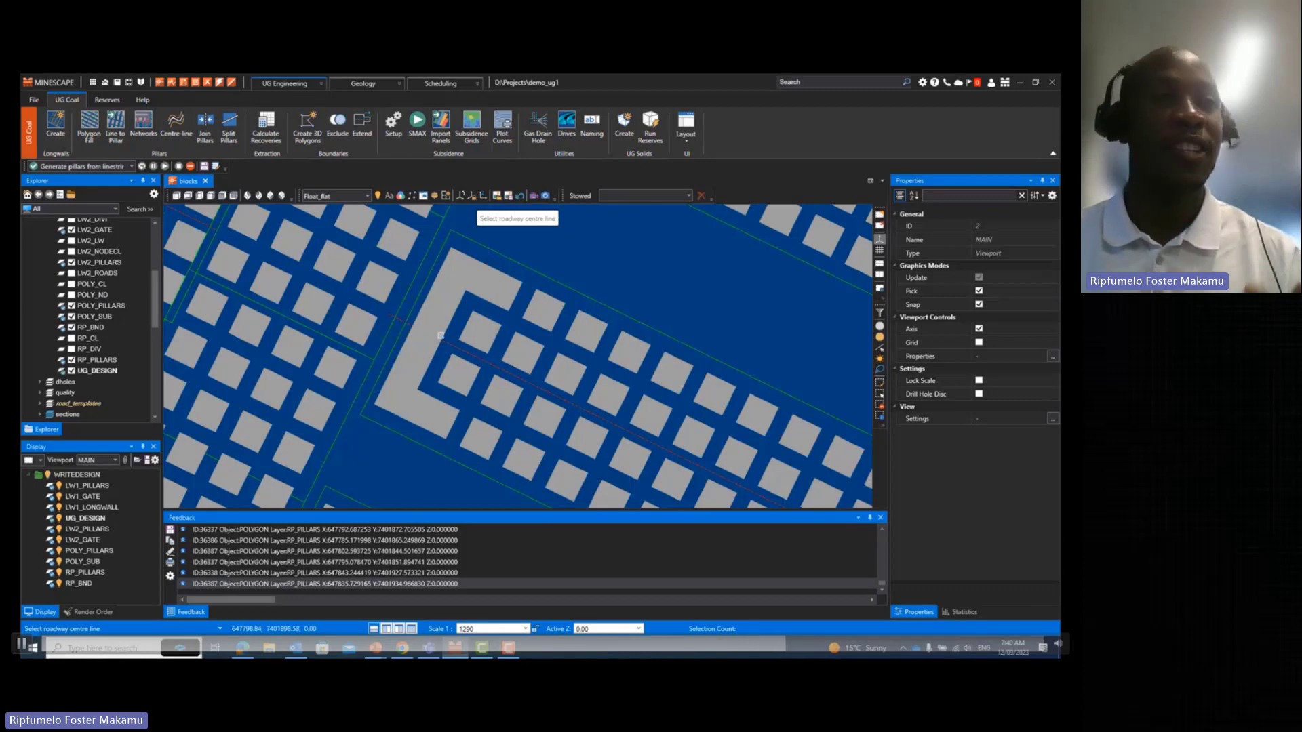
click(449, 344)
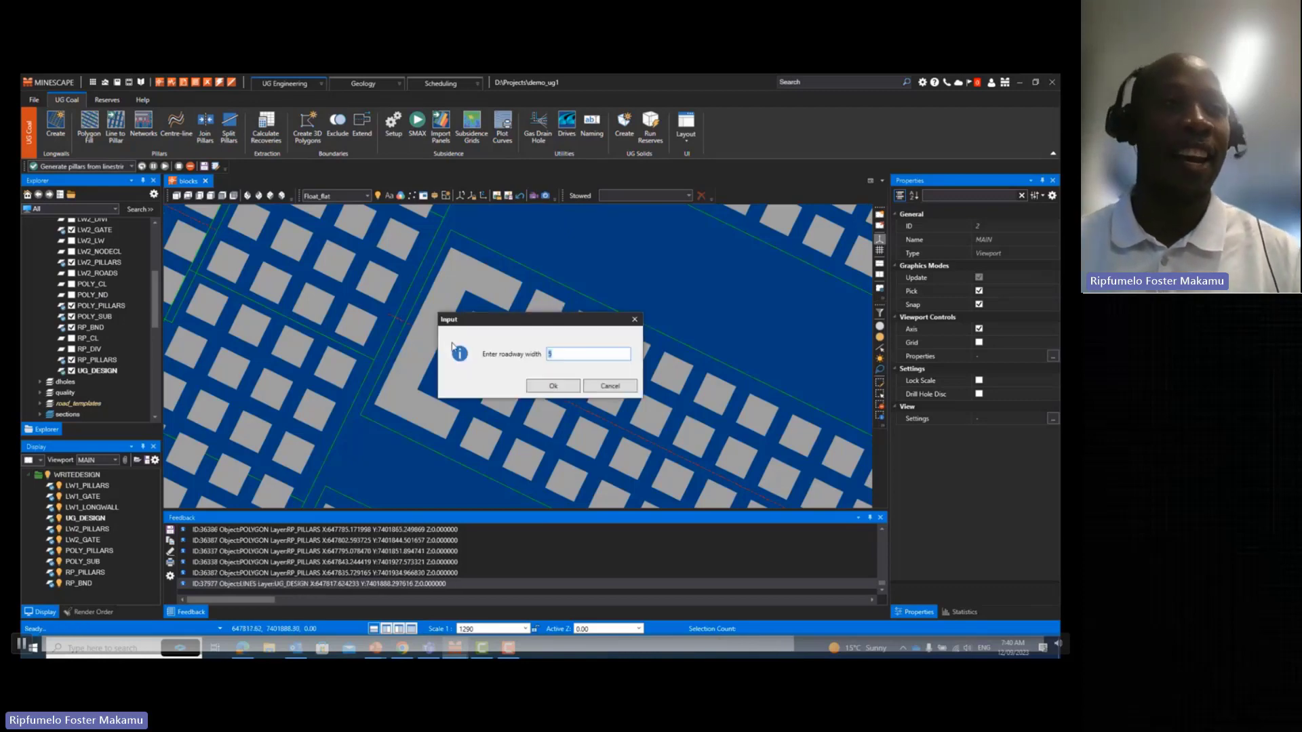
text(5)
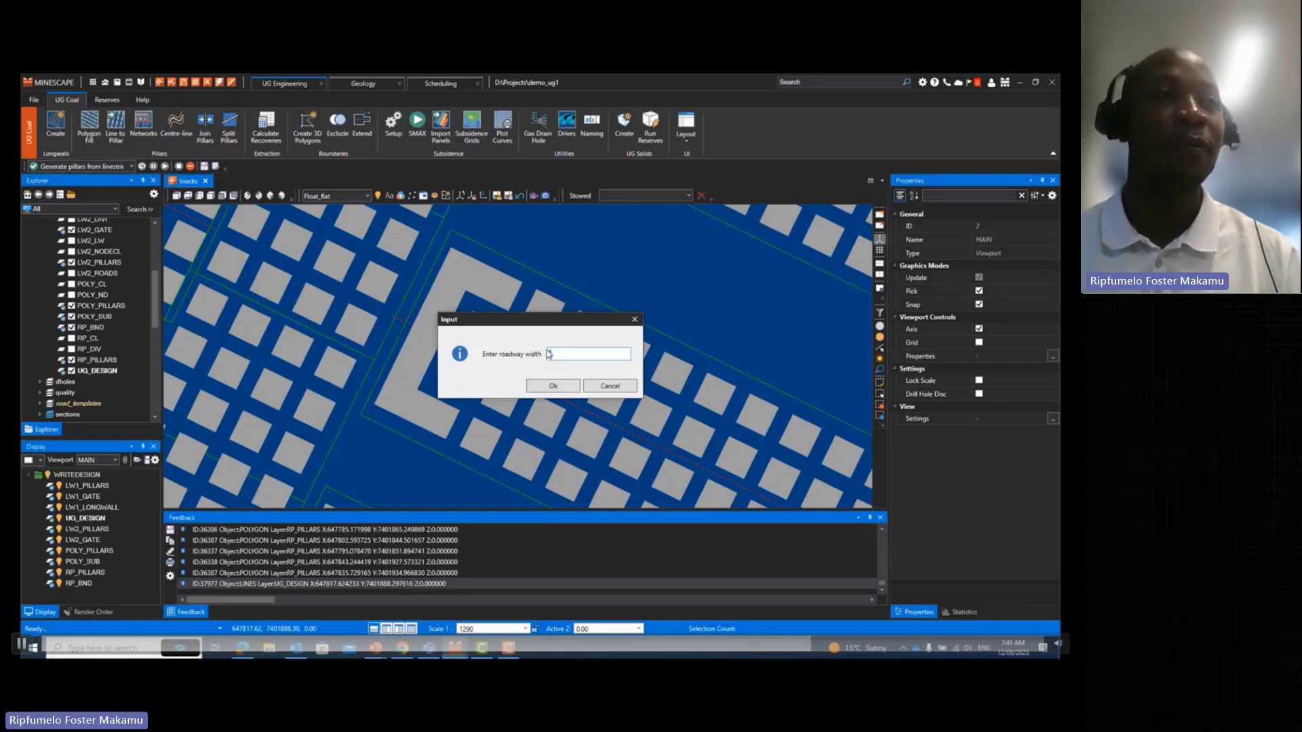
click(553, 386)
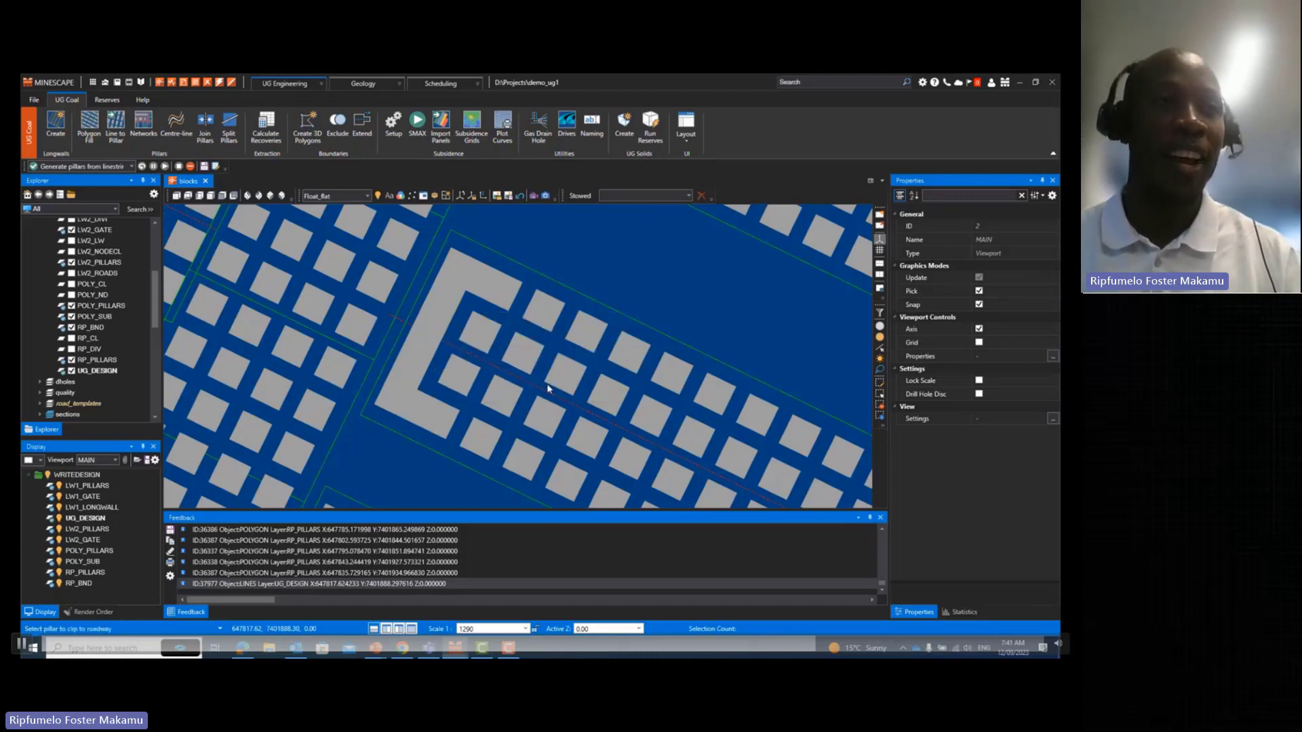
click(439, 320)
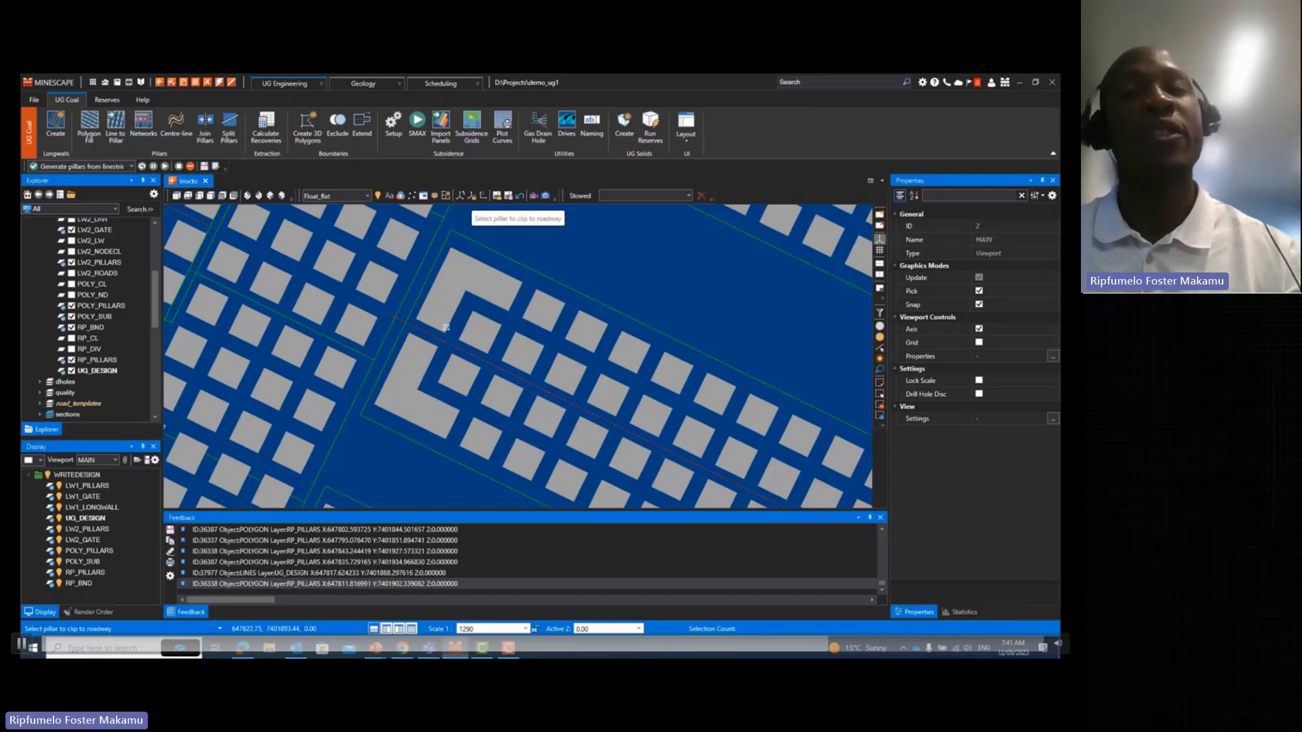
right_click(446, 328)
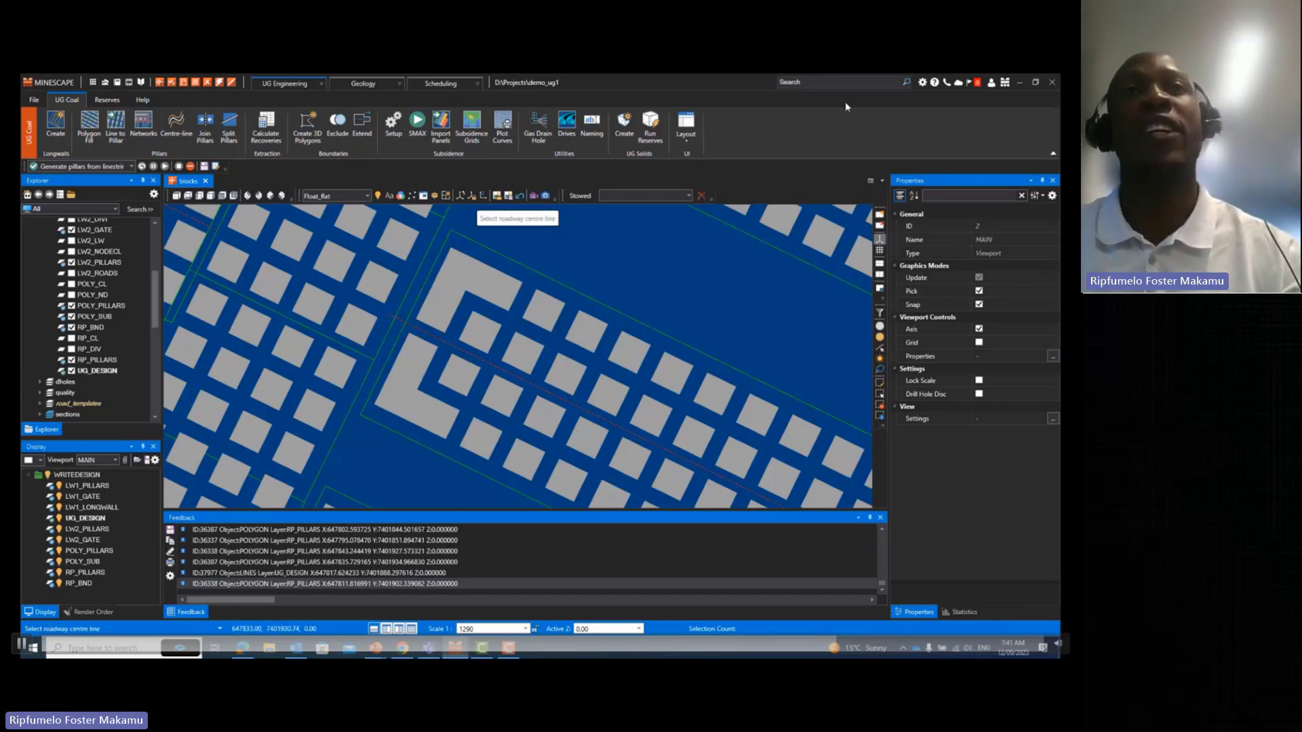
middle_drag(530, 363, 545, 331)
middle_drag(533, 374, 518, 409)
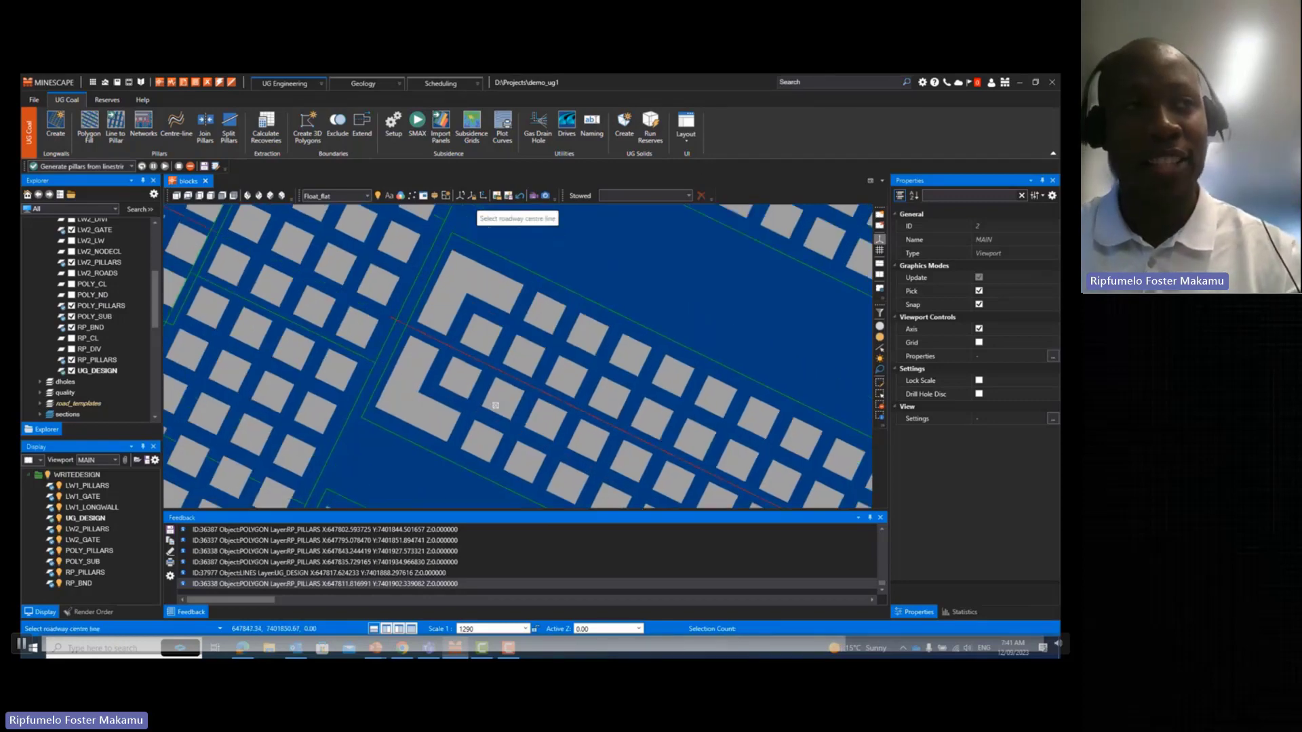
right_click(505, 394)
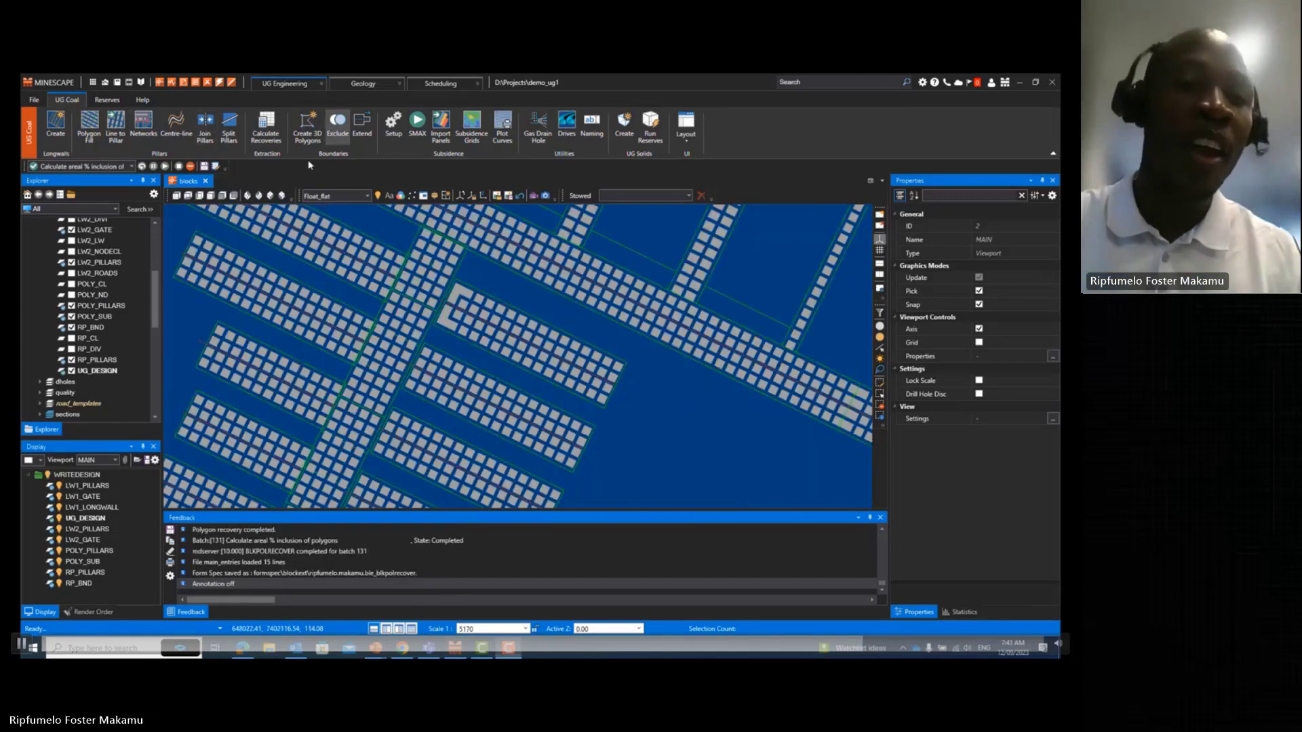
- Open the recovery calculation for the roomPillars polygon list and turn on the polygon name annotations in the viewport
middle_drag(210, 288, 232, 272)
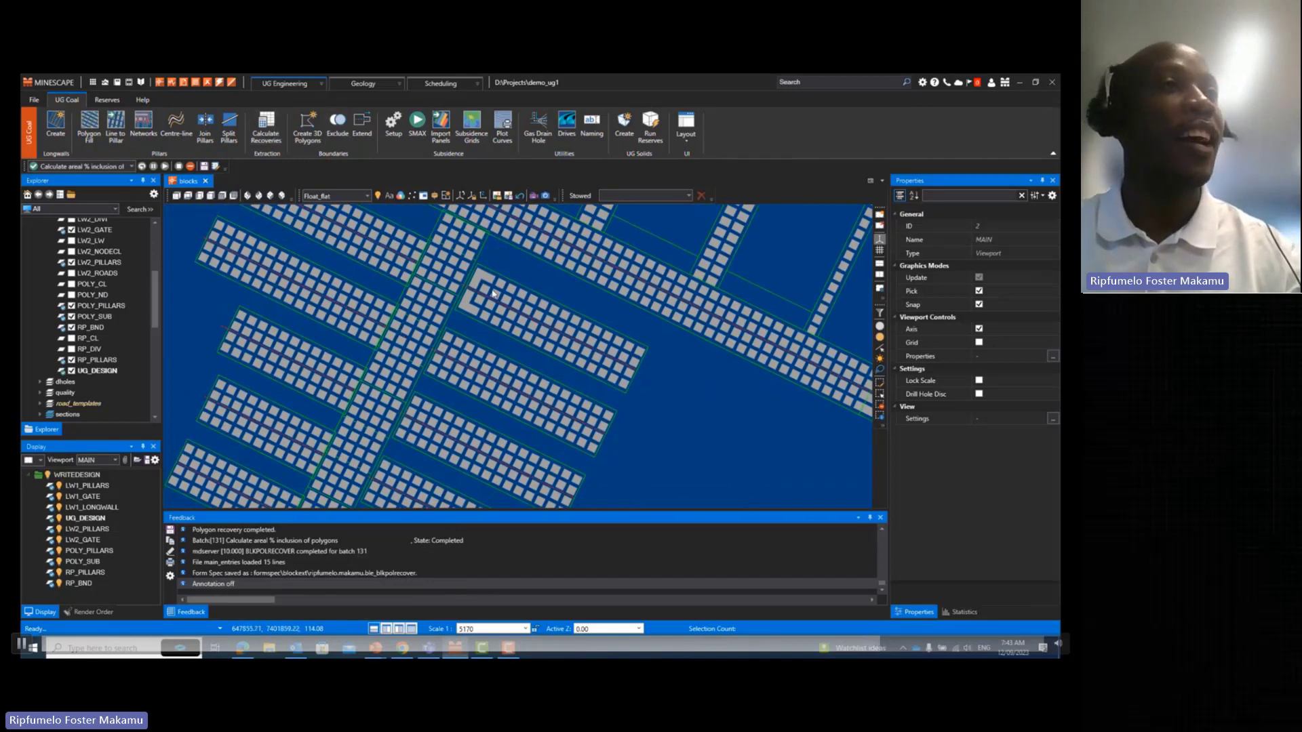
scroll(427, 274, down, 2)
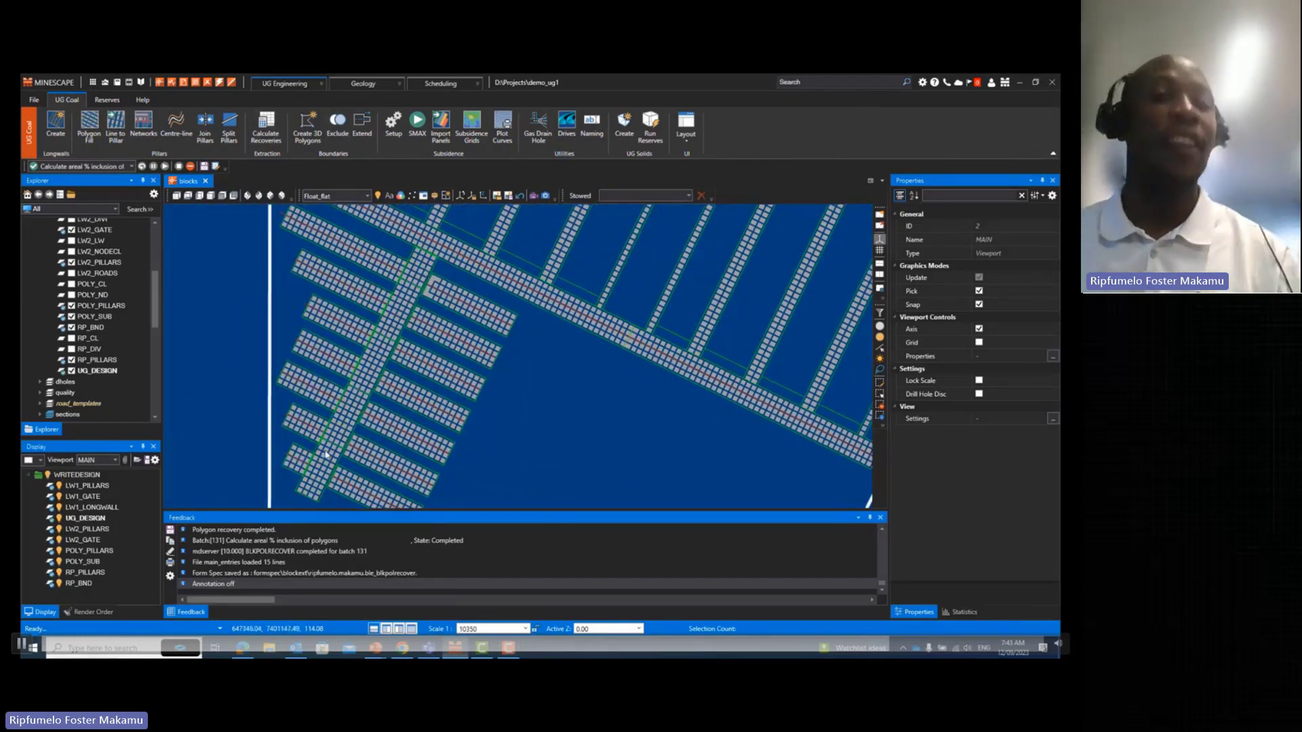
click(267, 132)
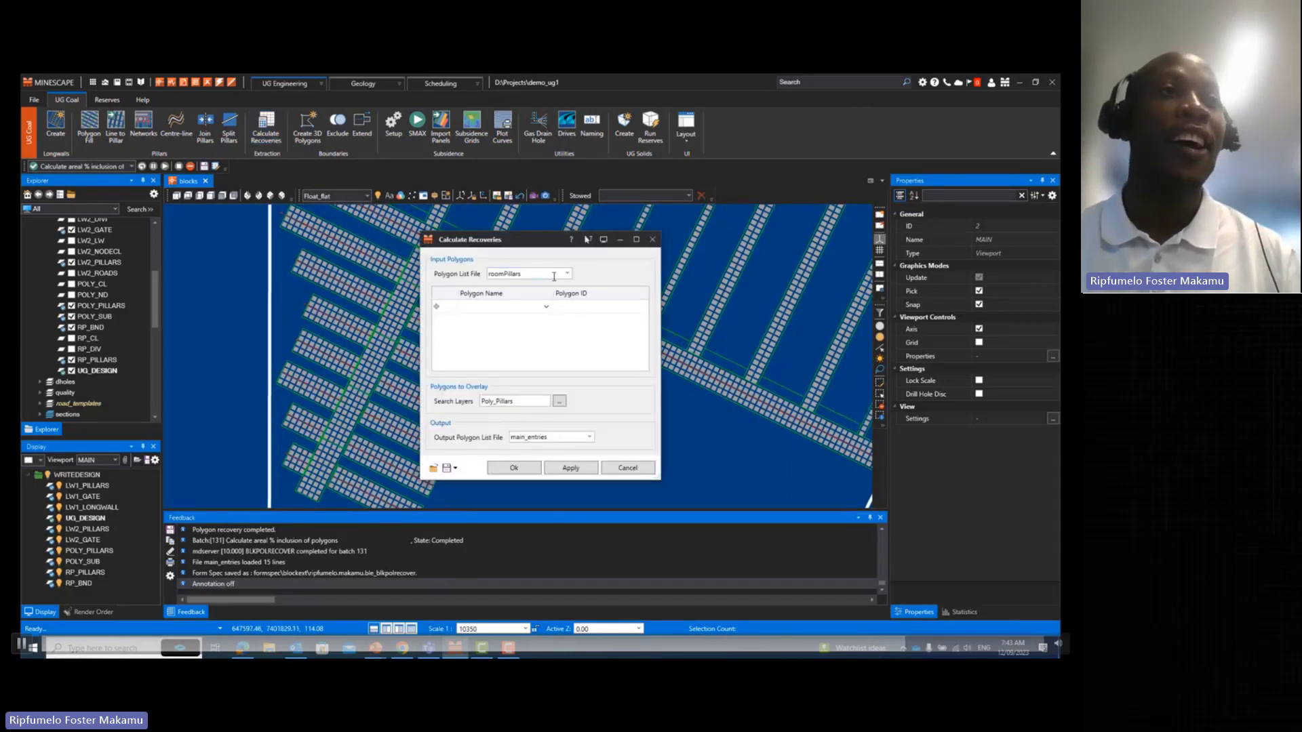
click(554, 276)
mouse_move(359, 310)
middle_down()
mouse_move(292, 327)
mouse_move(291, 310)
middle_up()
click(389, 195)
scroll(346, 263, up, 2)
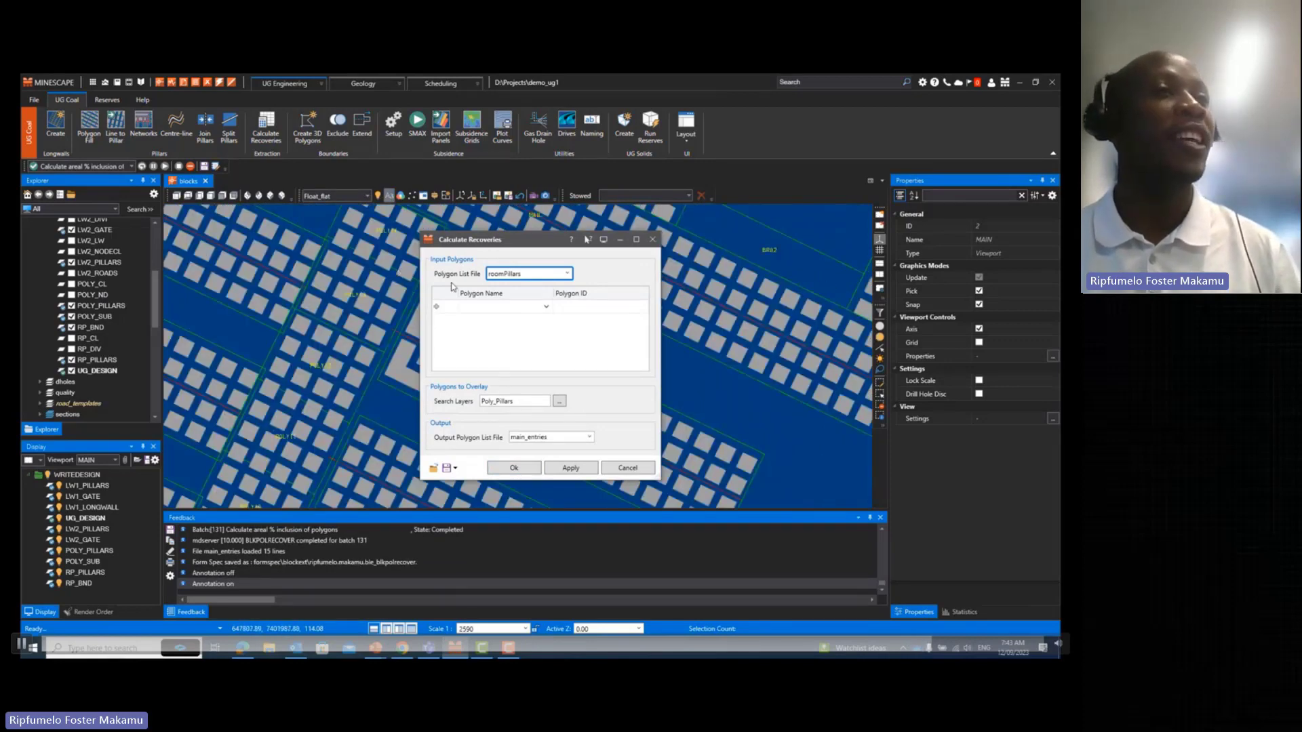
middle_drag(330, 367, 313, 351)
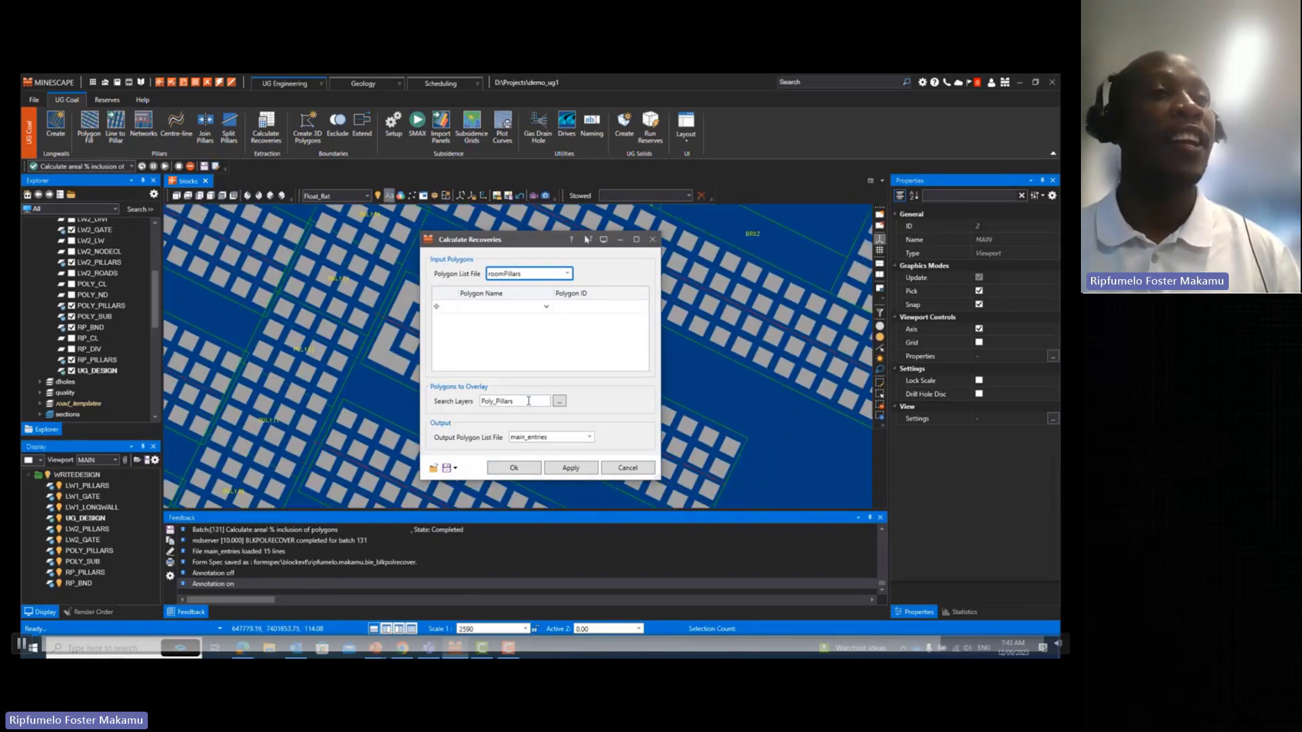
- Calculate the recoveries with Poly_Pillars as the overlay search layer and main_entries as the output polygon list file
click(528, 401)
click(556, 439)
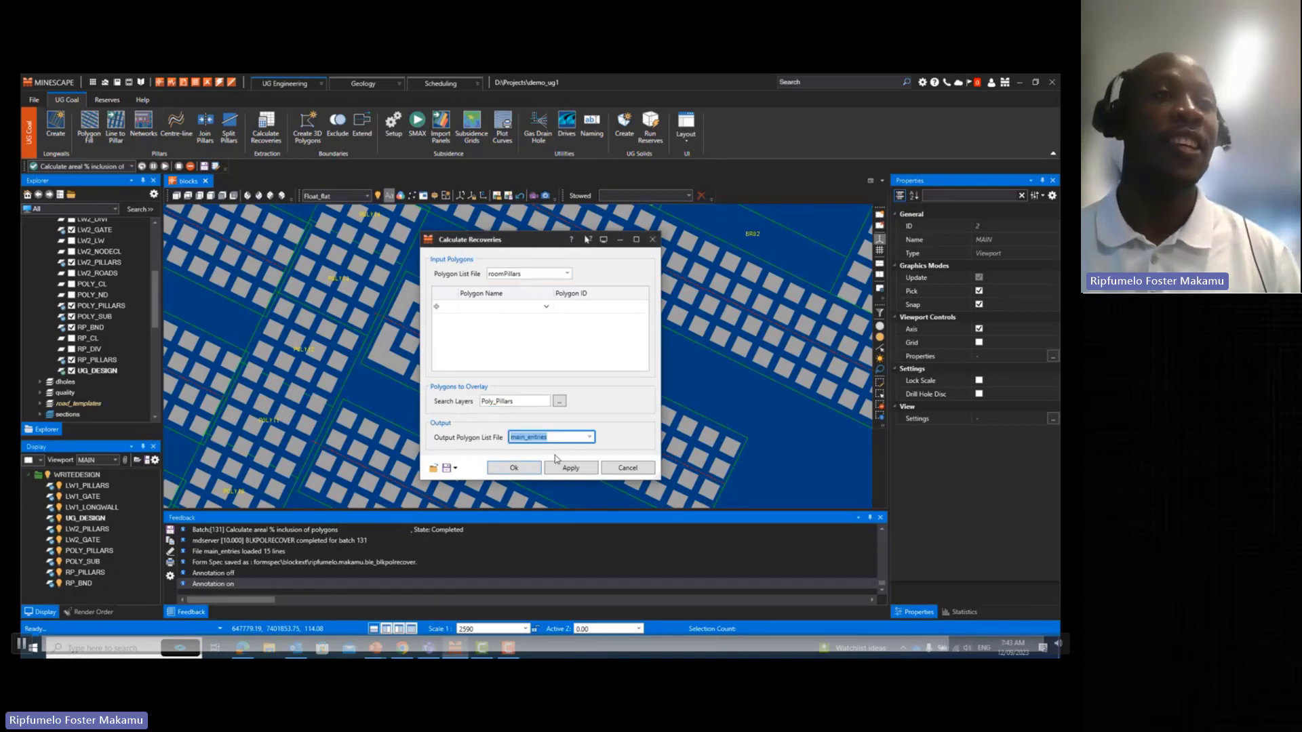
click(530, 471)
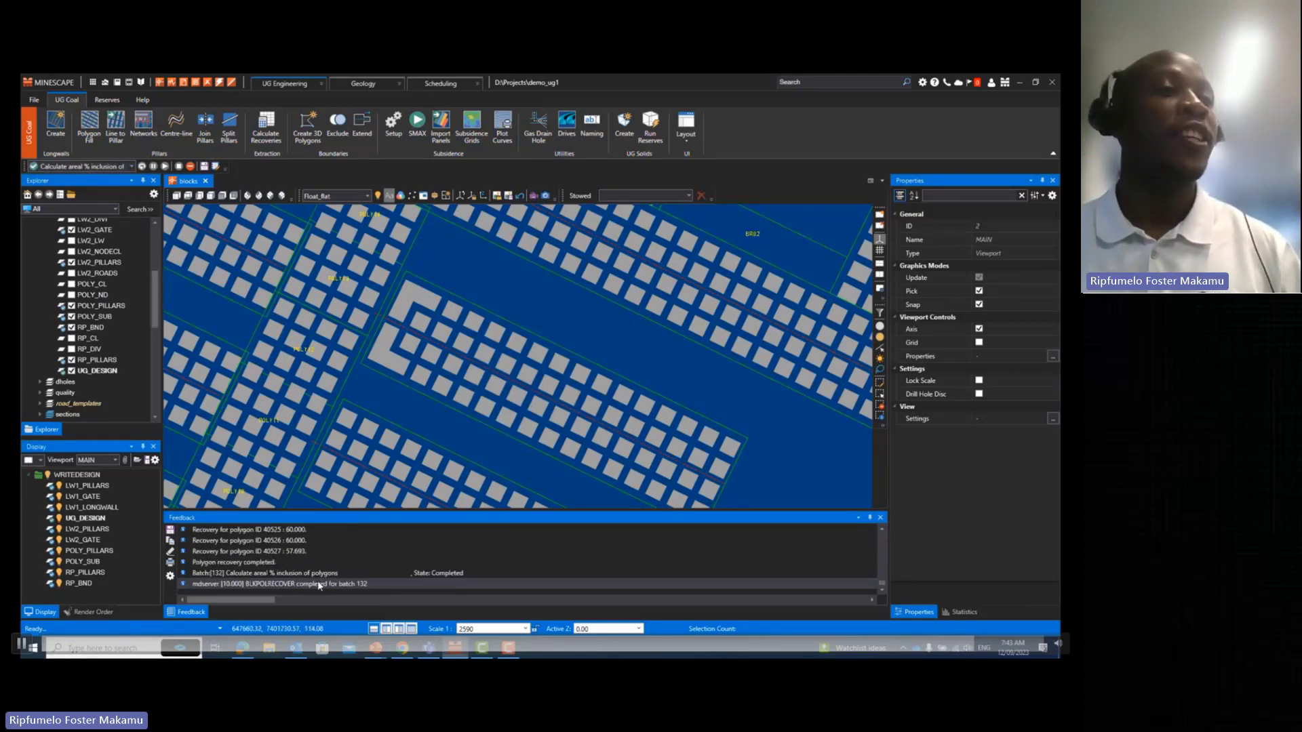
- View the main_entries output list to examine each polygon's recovery against the panel layout, then close it and the recovery calculation
click(262, 138)
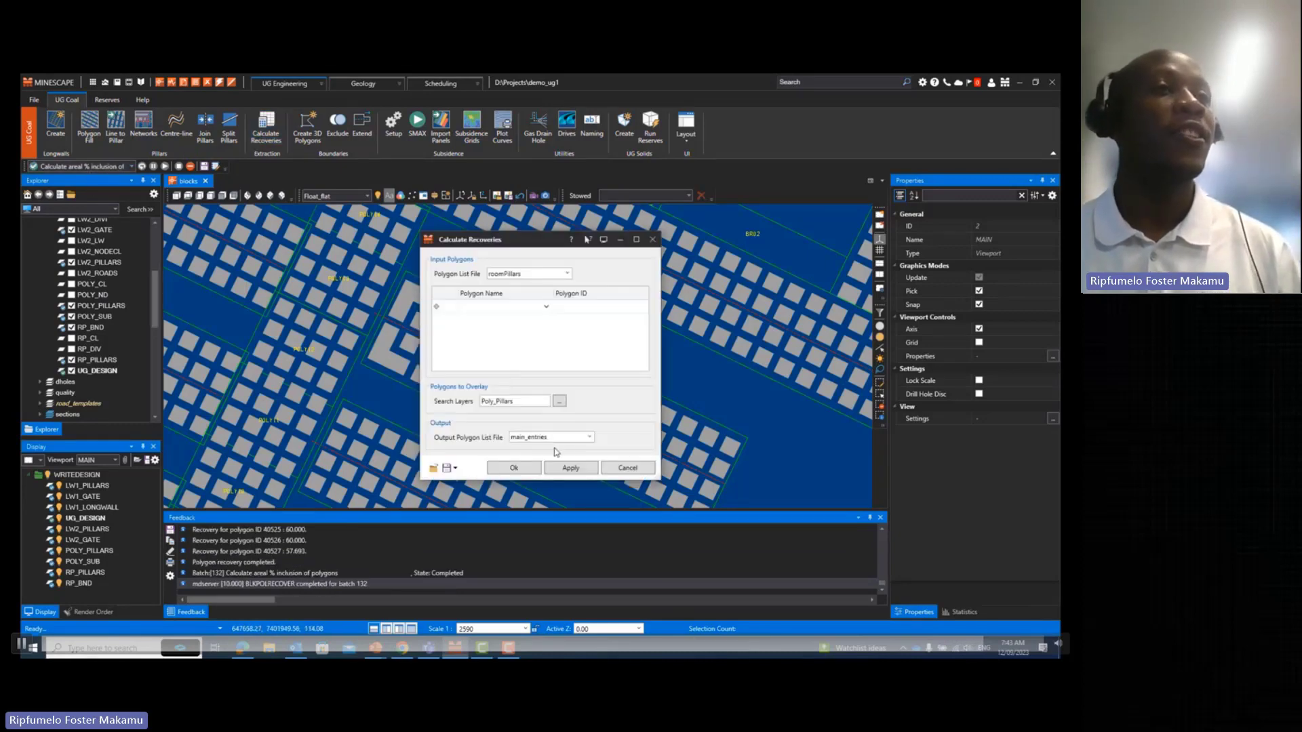
double_click(543, 437)
right_click(564, 439)
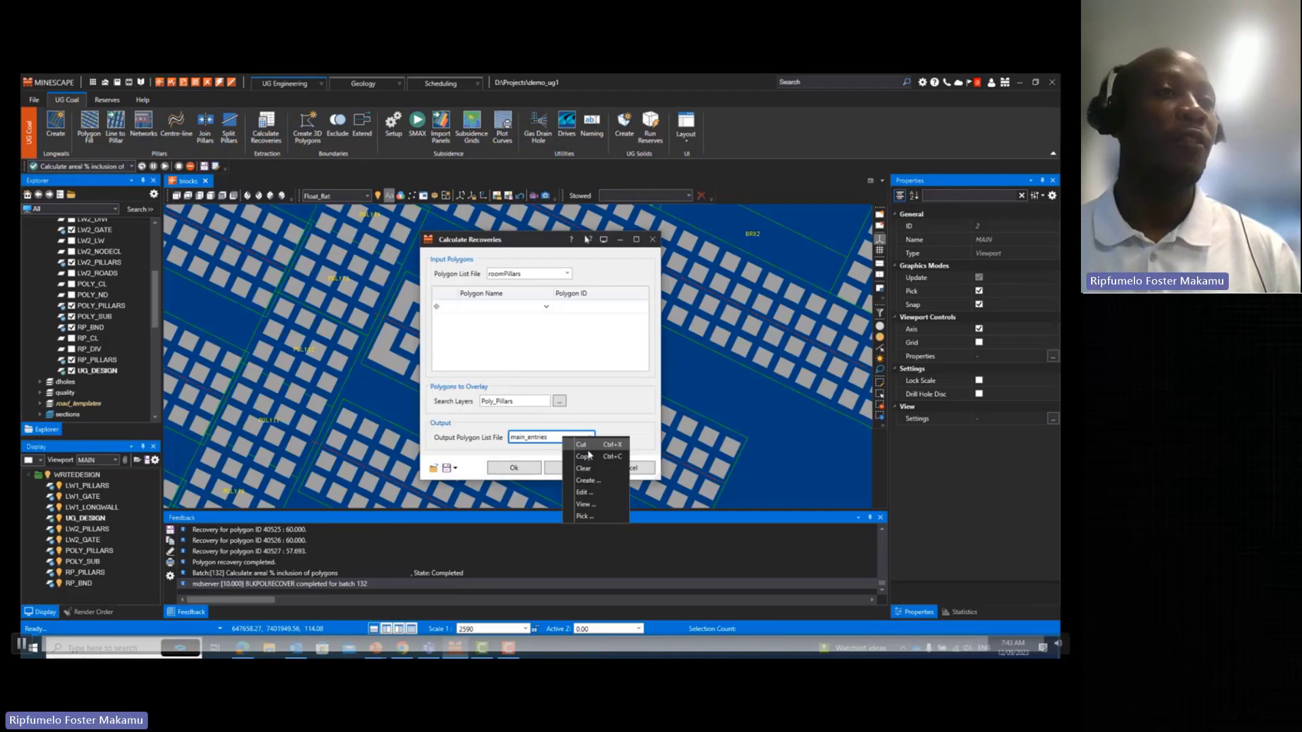
click(584, 504)
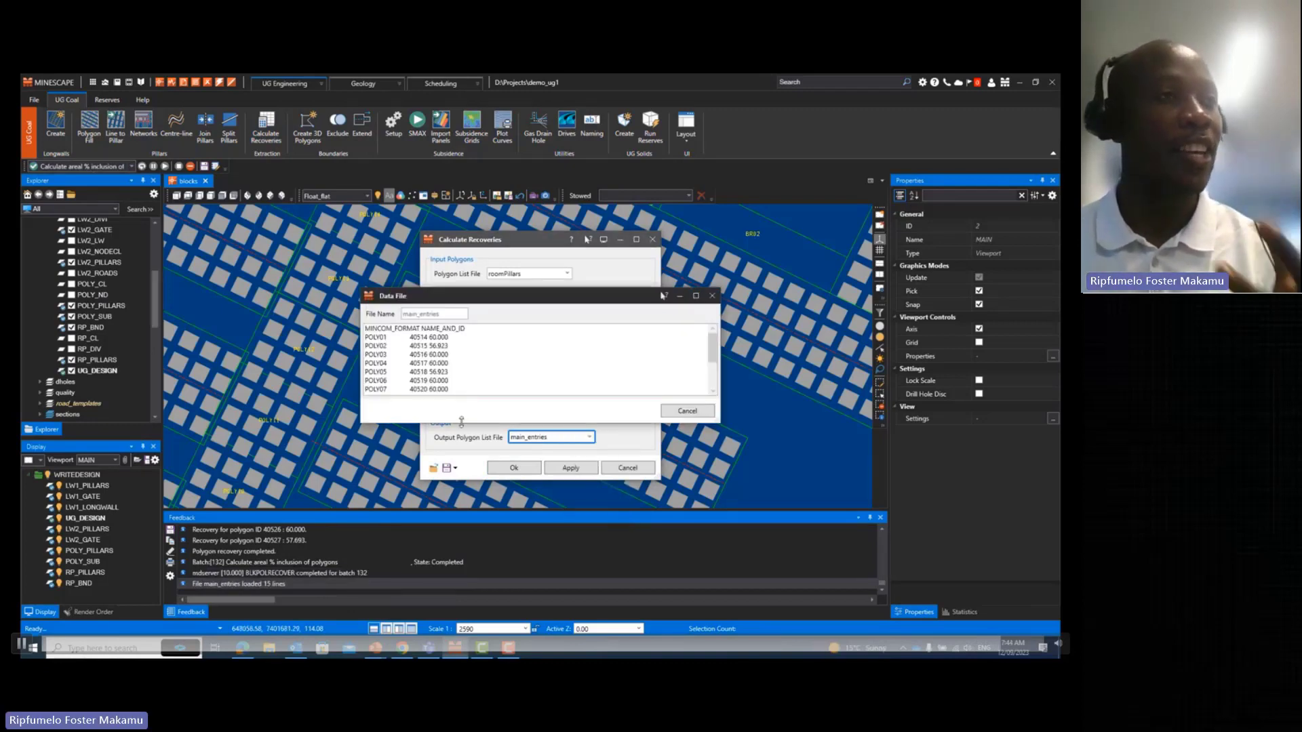
drag(461, 422, 461, 490)
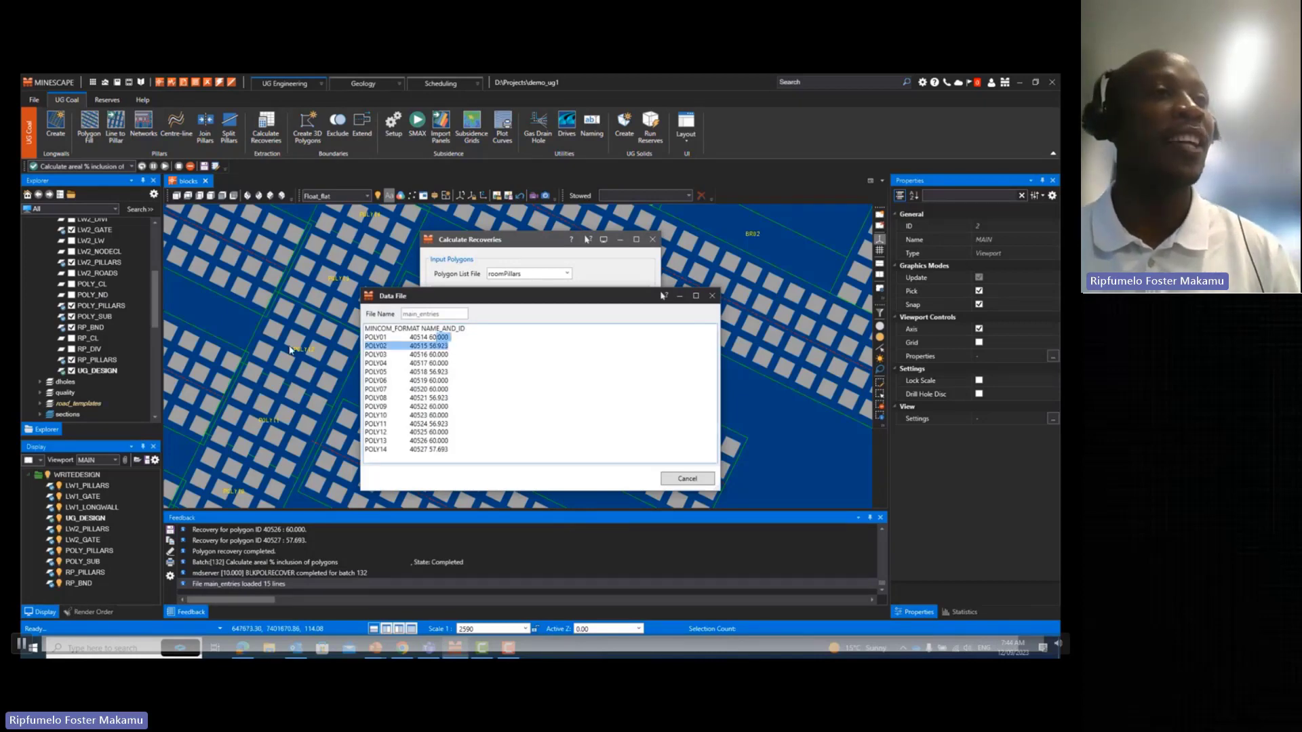
scroll(276, 398, down, 5)
middle_drag(276, 399, 309, 334)
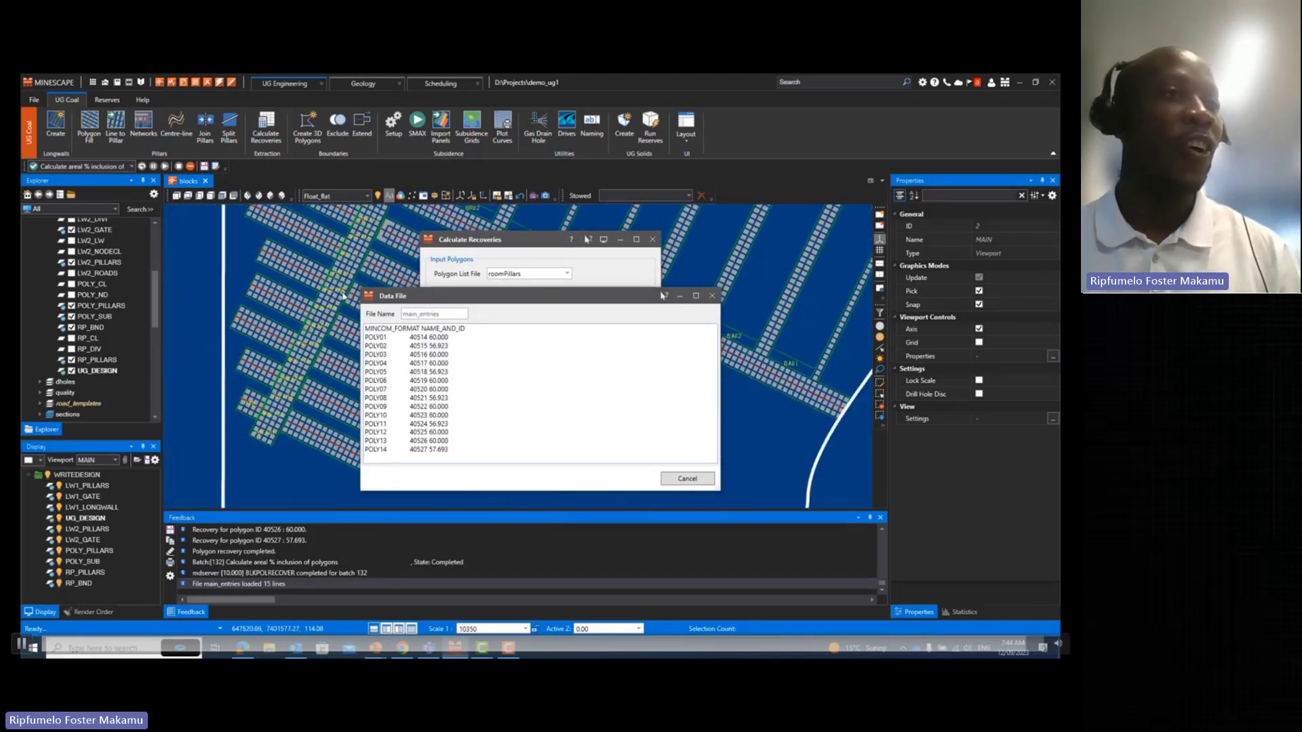
click(687, 478)
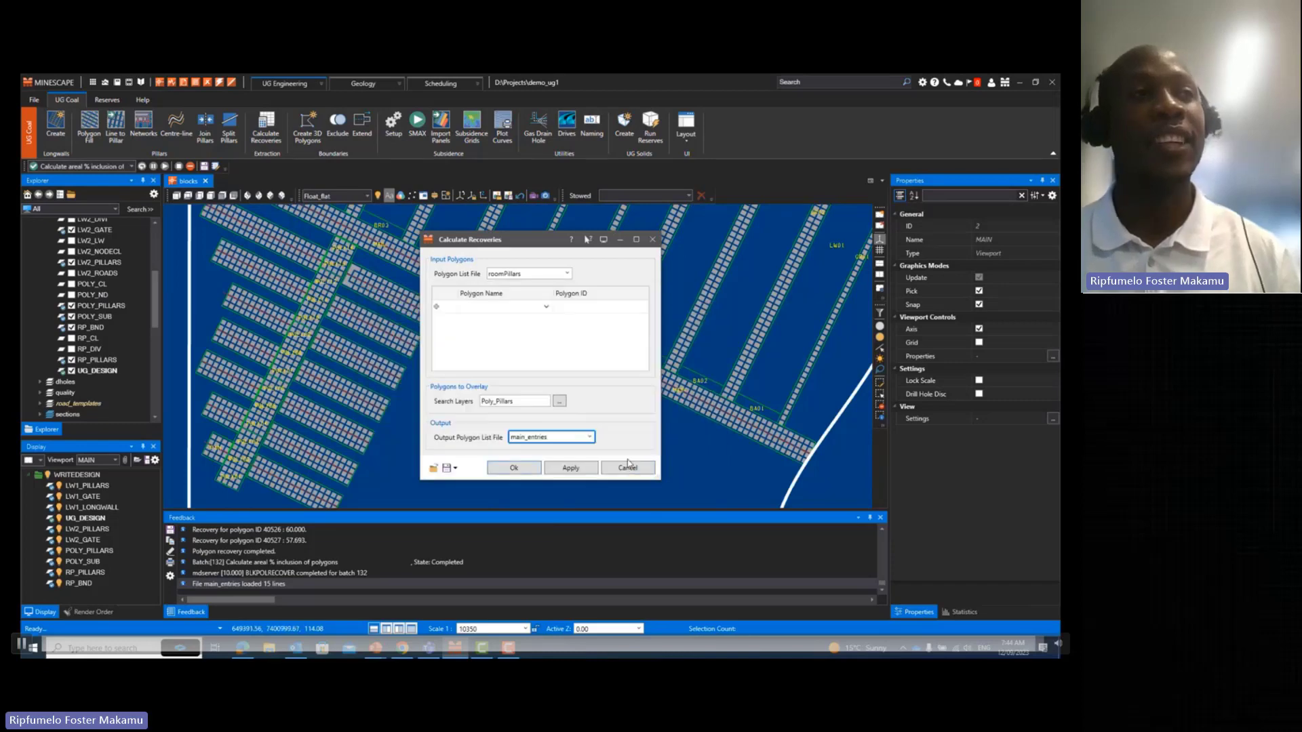
click(624, 464)
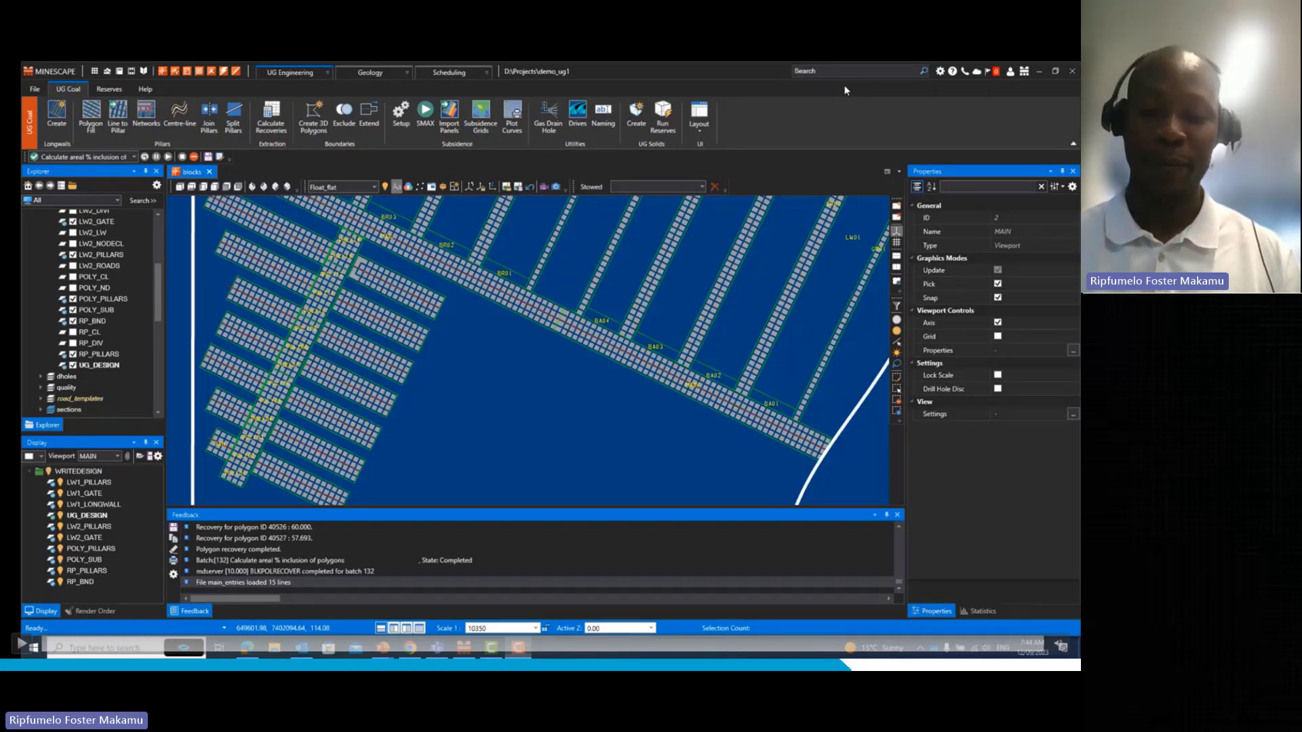
key(Right)
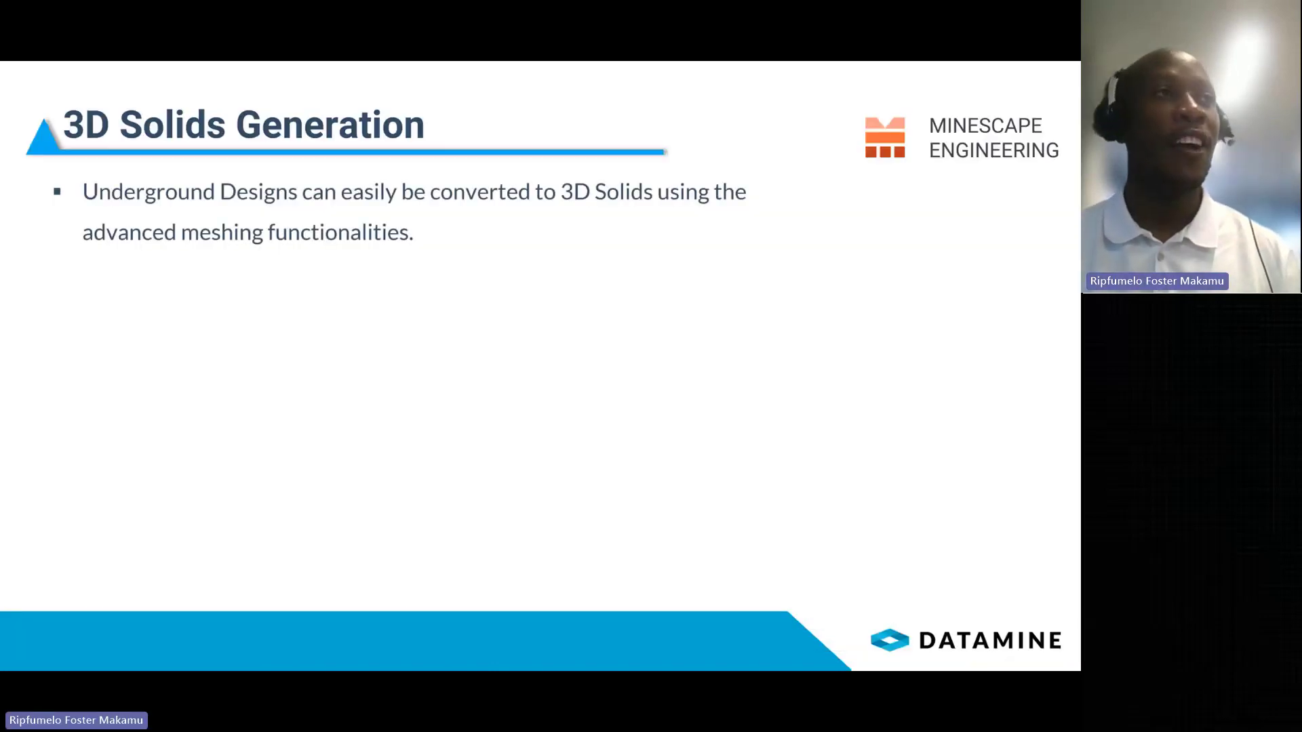